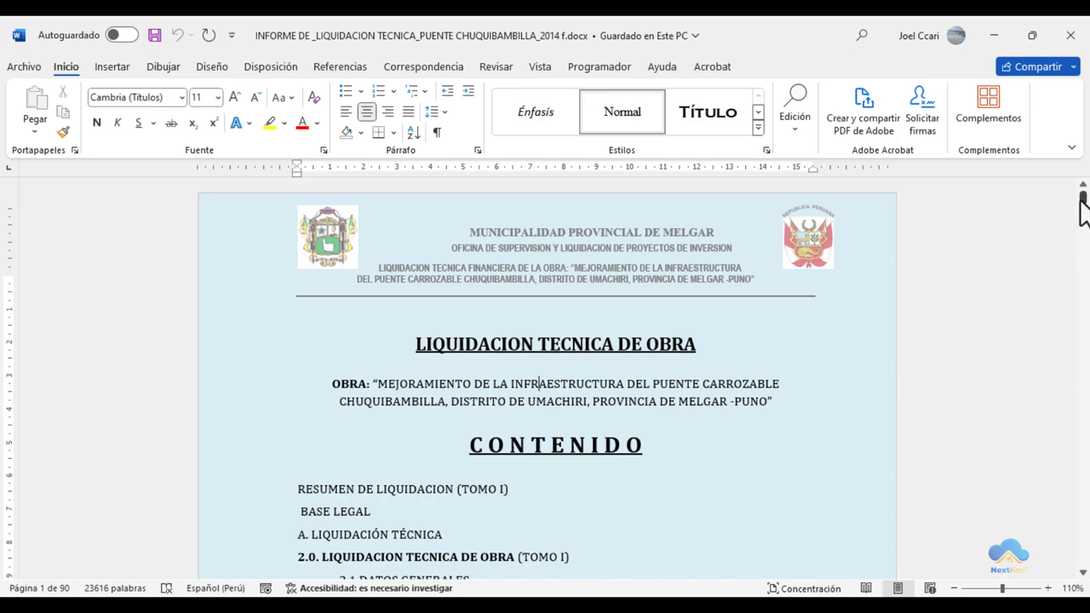
Scroll the Word report down to page 46 and the 13.02.03 Transporte de material de relleno table.
{"action": "left_click_drag", "start_coordinate": [1080, 201], "coordinate": [1078, 292]}
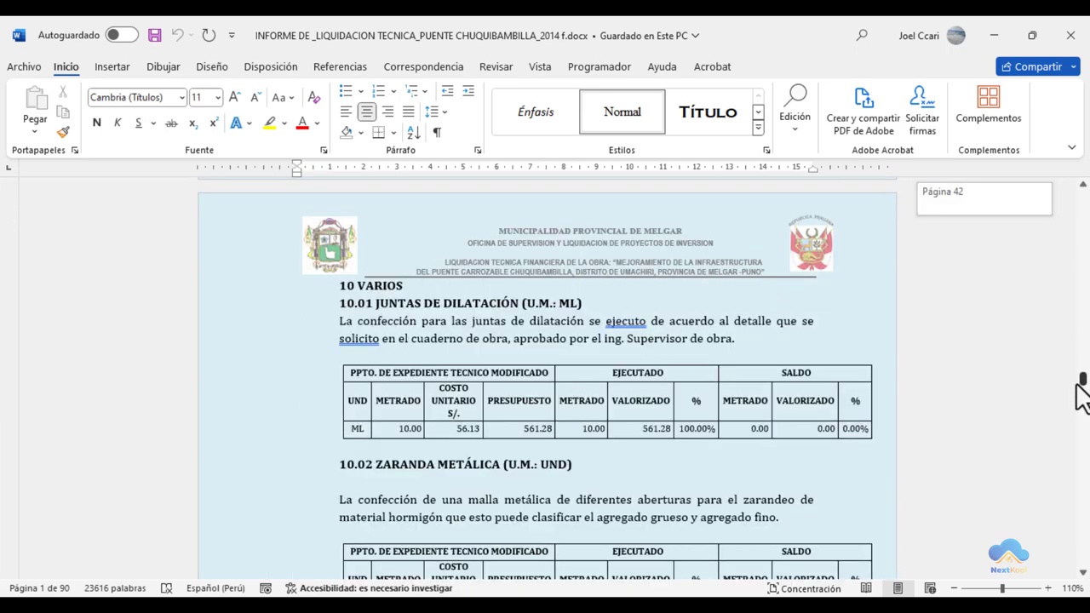
{"action": "left_click_drag", "start_coordinate": [1078, 292], "coordinate": [1080, 381]}
{"action": "left_click", "coordinate": [492, 489]}
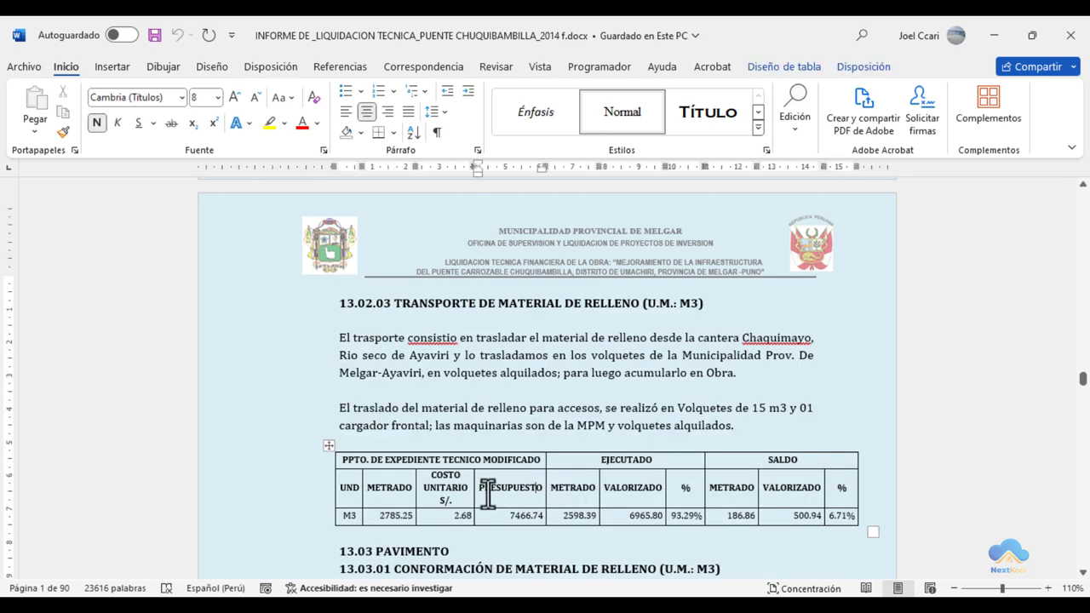
{"action": "scroll", "coordinate": [393, 477], "scroll_direction": "down", "scroll_amount": 1}
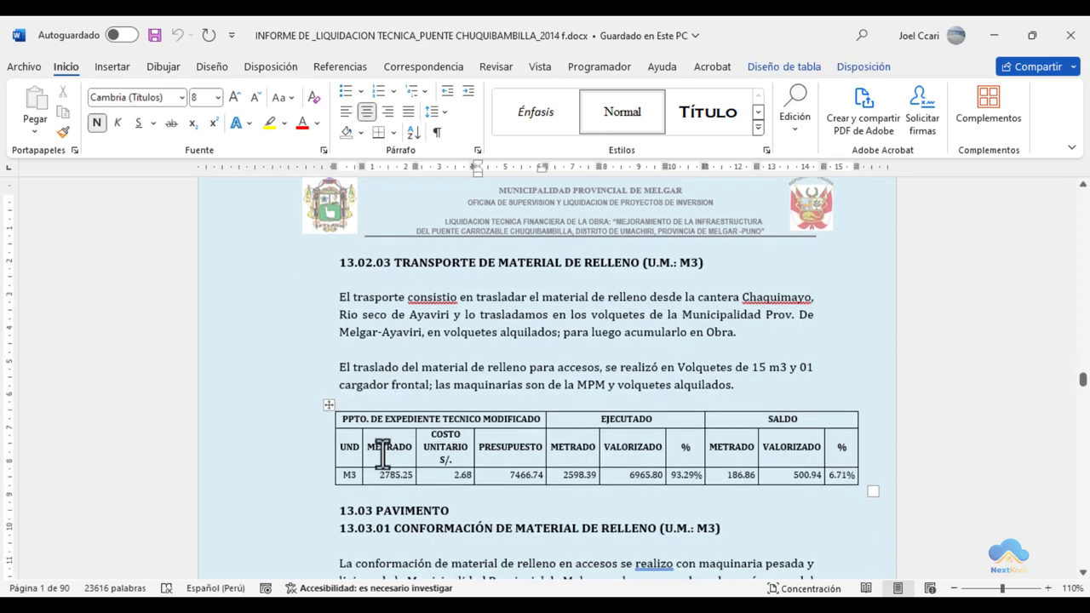
{"action": "scroll", "coordinate": [383, 452], "scroll_direction": "down", "scroll_amount": 1}
Outline the 13.02.03 table, its M3 data row and its two header rows, then clear the markings.
{"action": "left_click_drag", "start_coordinate": [323, 363], "coordinate": [853, 452]}
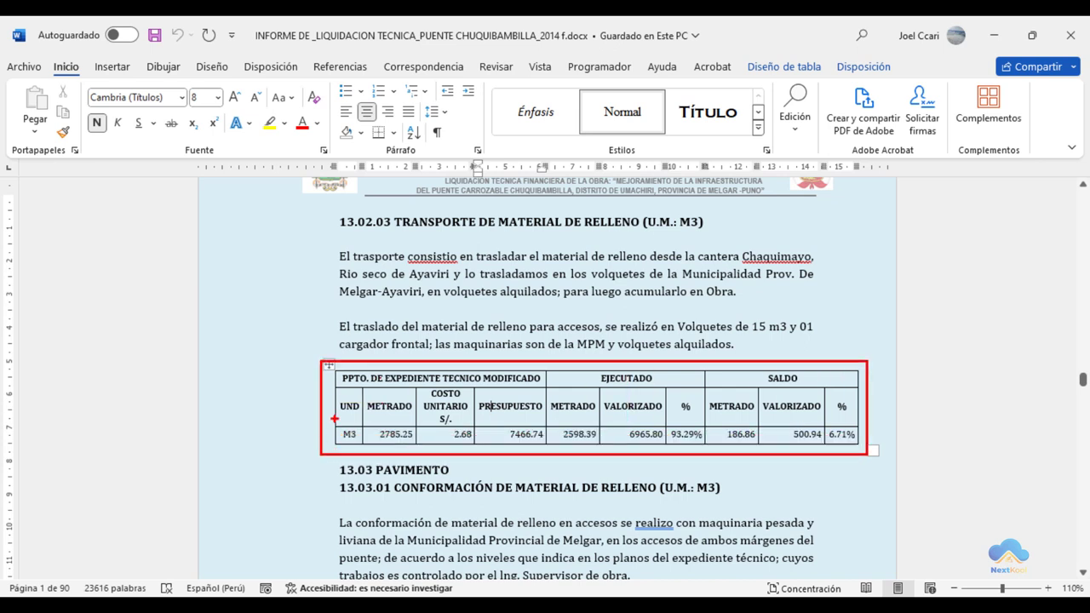
{"action": "left_click_drag", "start_coordinate": [326, 425], "coordinate": [867, 443]}
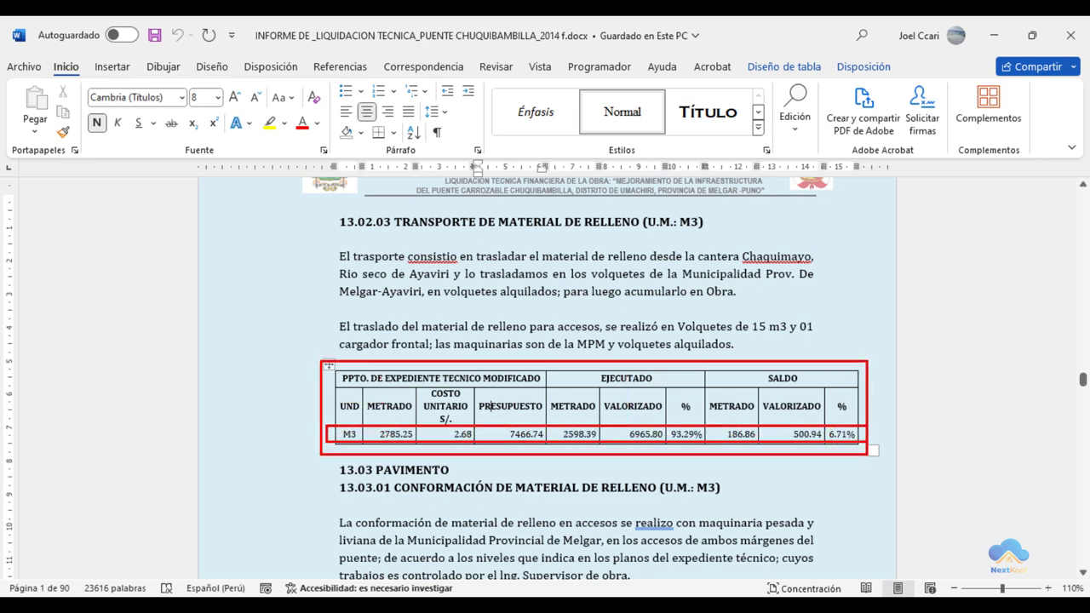
{"action": "key", "text": "ctrl+z"}
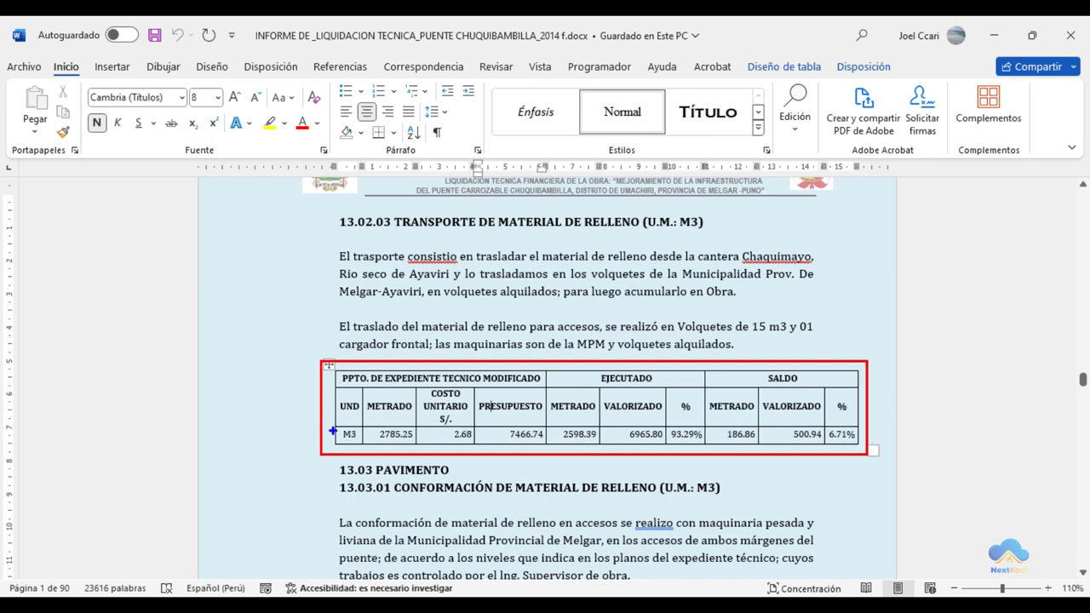
{"action": "left_click_drag", "start_coordinate": [329, 424], "coordinate": [860, 441]}
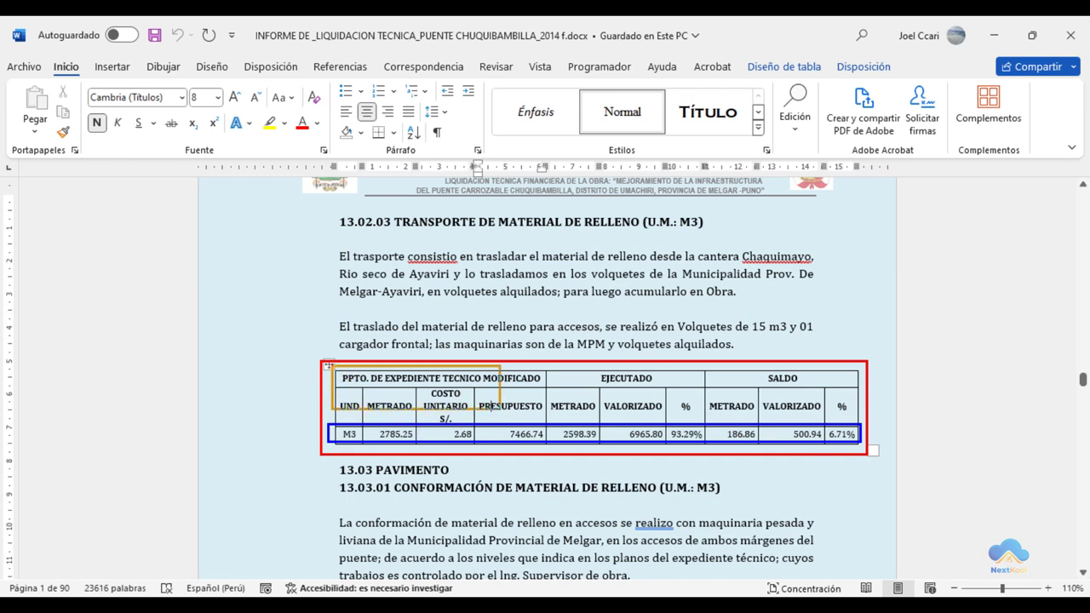
{"action": "left_click_drag", "start_coordinate": [330, 365], "coordinate": [862, 424]}
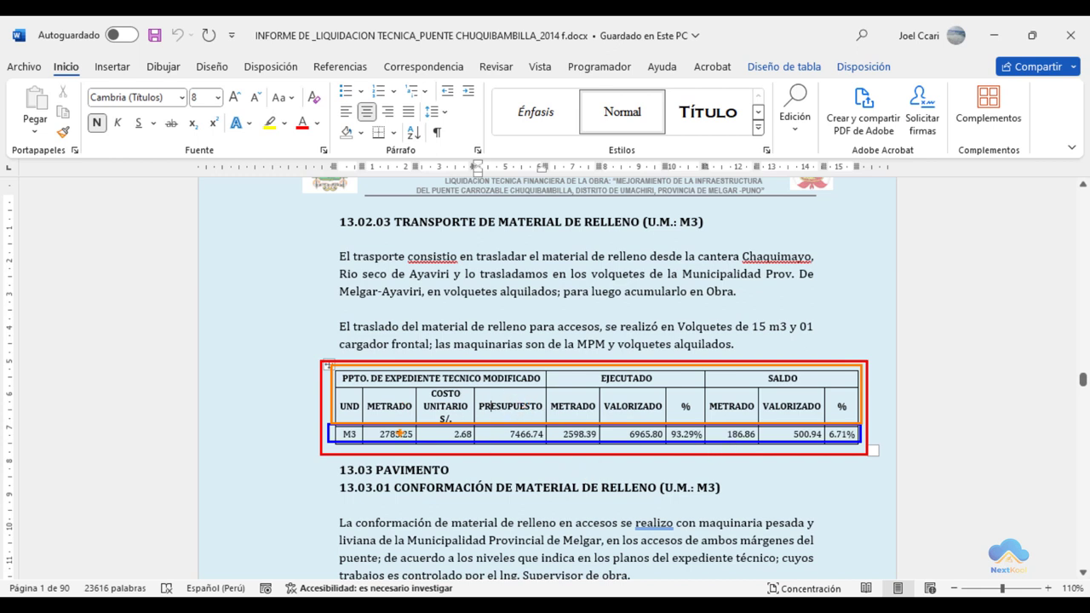
{"action": "key", "text": "Escape"}
{"action": "scroll", "coordinate": [528, 467], "scroll_direction": "down", "scroll_amount": 3}
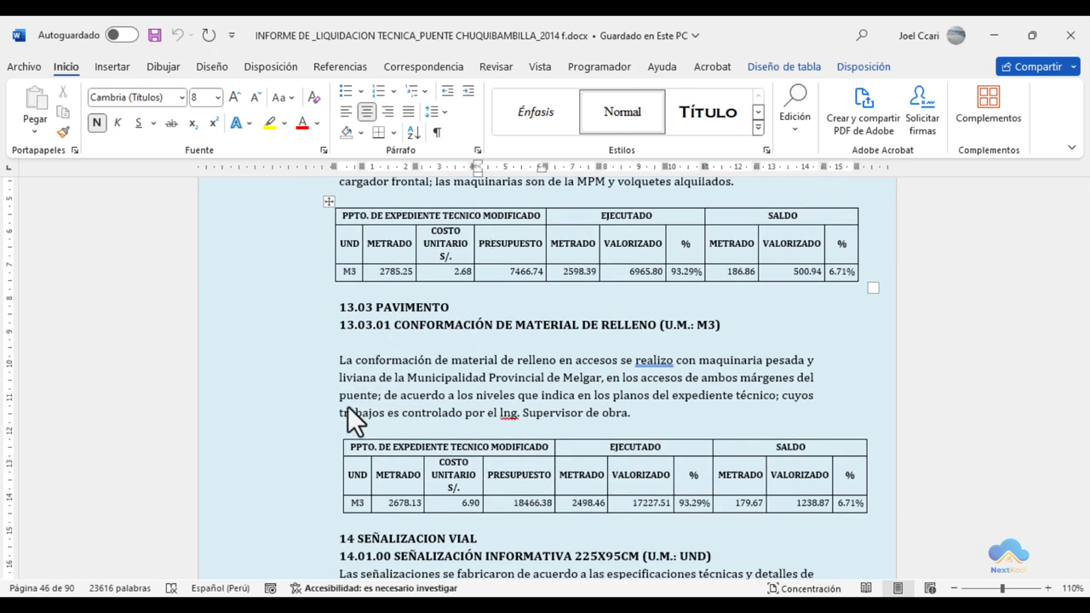
Outline the 13.02.03 and 13.03.01 table headers and data rows, plus the 13.03 PAVIMENTO and 14 SEÑALIZACION VIAL headings.
{"action": "mouse_move", "coordinate": [332, 432]}
{"action": "left_mouse_down"}
{"action": "mouse_move", "coordinate": [867, 482]}
{"action": "mouse_move", "coordinate": [882, 494]}
{"action": "left_mouse_up"}
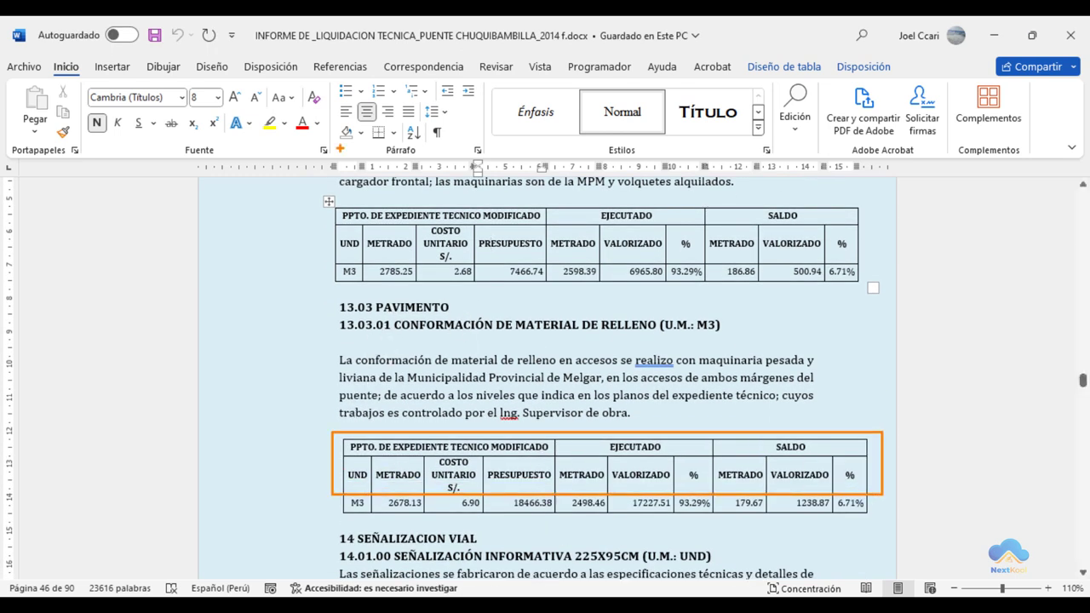
{"action": "left_click_drag", "start_coordinate": [312, 198], "coordinate": [871, 263]}
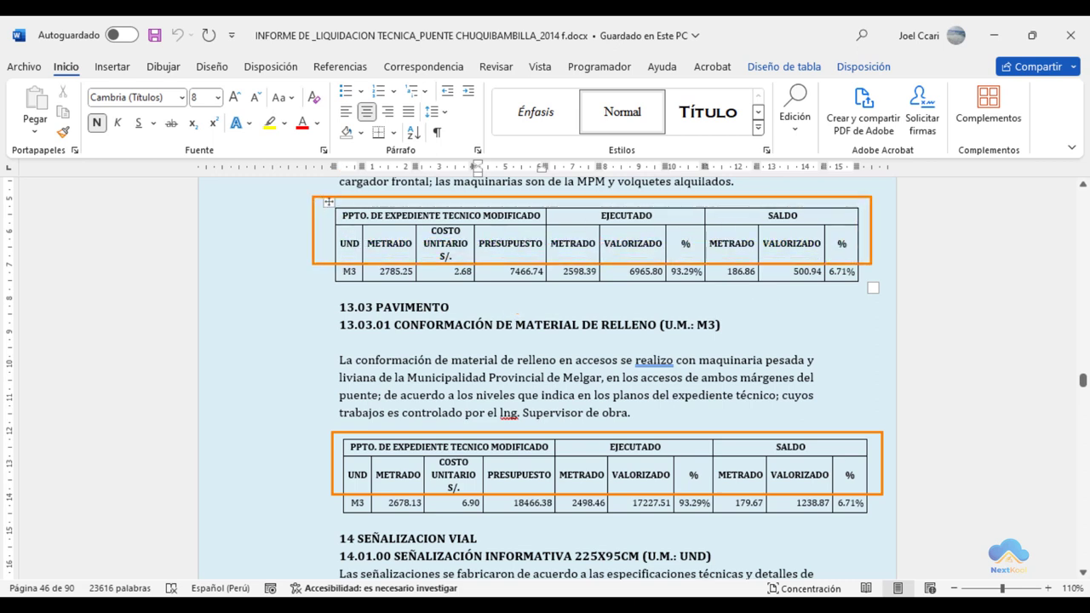
{"action": "left_click_drag", "start_coordinate": [329, 260], "coordinate": [875, 294]}
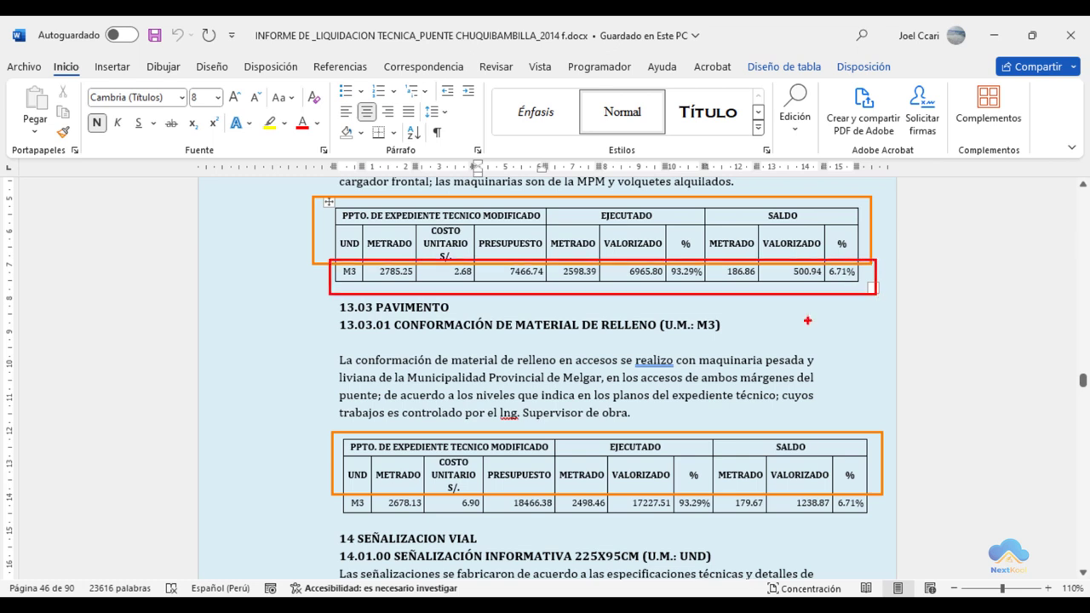
{"action": "left_click_drag", "start_coordinate": [343, 492], "coordinate": [869, 514]}
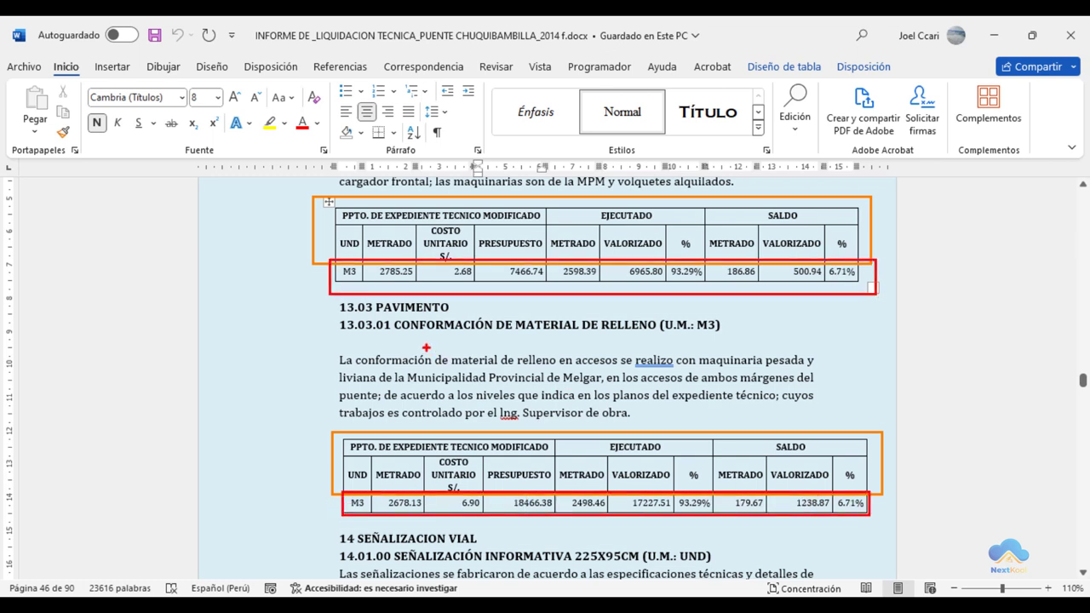
{"action": "left_click_drag", "start_coordinate": [328, 299], "coordinate": [761, 334]}
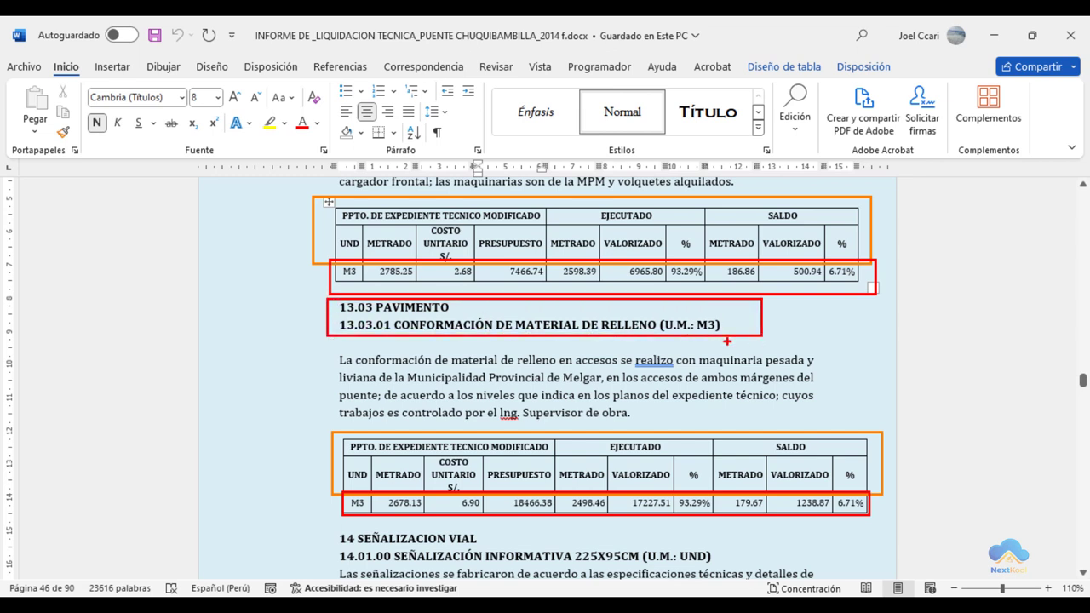
{"action": "left_click_drag", "start_coordinate": [332, 527], "coordinate": [731, 566]}
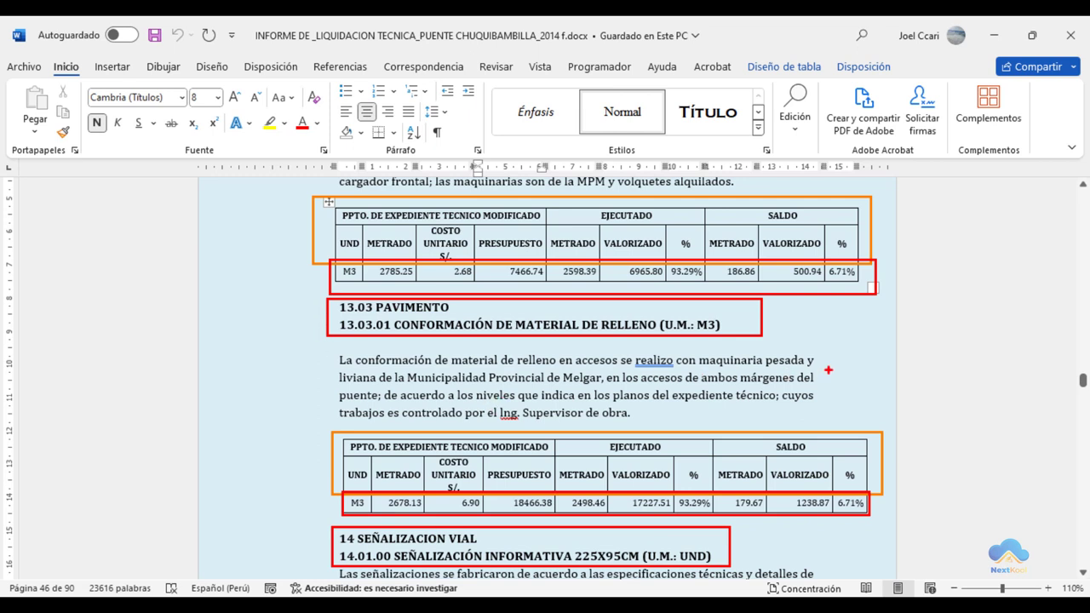
{"action": "left_click_drag", "start_coordinate": [823, 376], "coordinate": [917, 316]}
{"action": "key", "text": "Escape"}
Scroll through the section 14 señalización partidas, then switch to the PLANTILLA LIQUIDACIONES workbook.
{"action": "scroll", "coordinate": [669, 372], "scroll_direction": "down", "scroll_amount": 5}
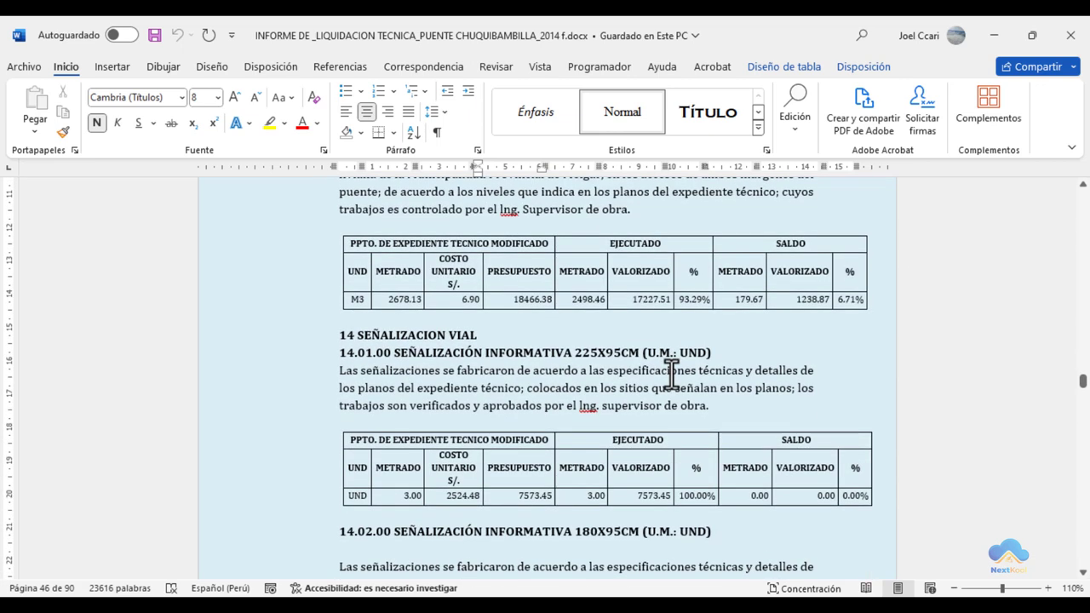
{"action": "scroll", "coordinate": [671, 372], "scroll_direction": "down", "scroll_amount": 2}
{"action": "scroll", "coordinate": [671, 372], "scroll_direction": "down", "scroll_amount": 3}
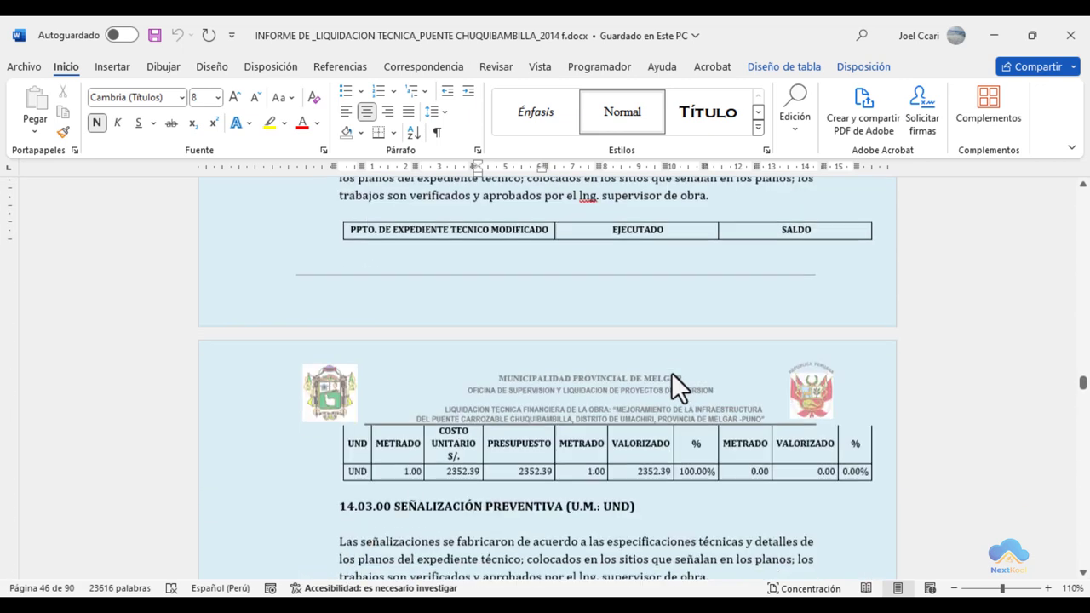
{"action": "scroll", "coordinate": [671, 372], "scroll_direction": "down", "scroll_amount": 4}
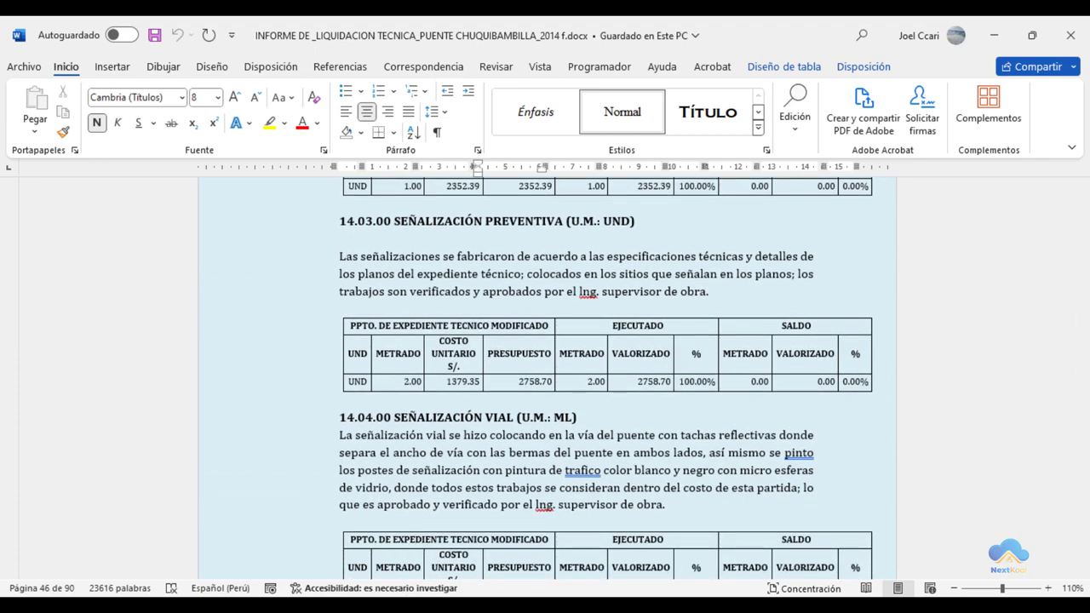
{"action": "key", "text": "alt+Tab"}
Step through the VAL_EXP, PARTIDAS_NUEVAS and MAYORES_METRADOS sheets of the liquidation template.
{"action": "left_click", "coordinate": [236, 566]}
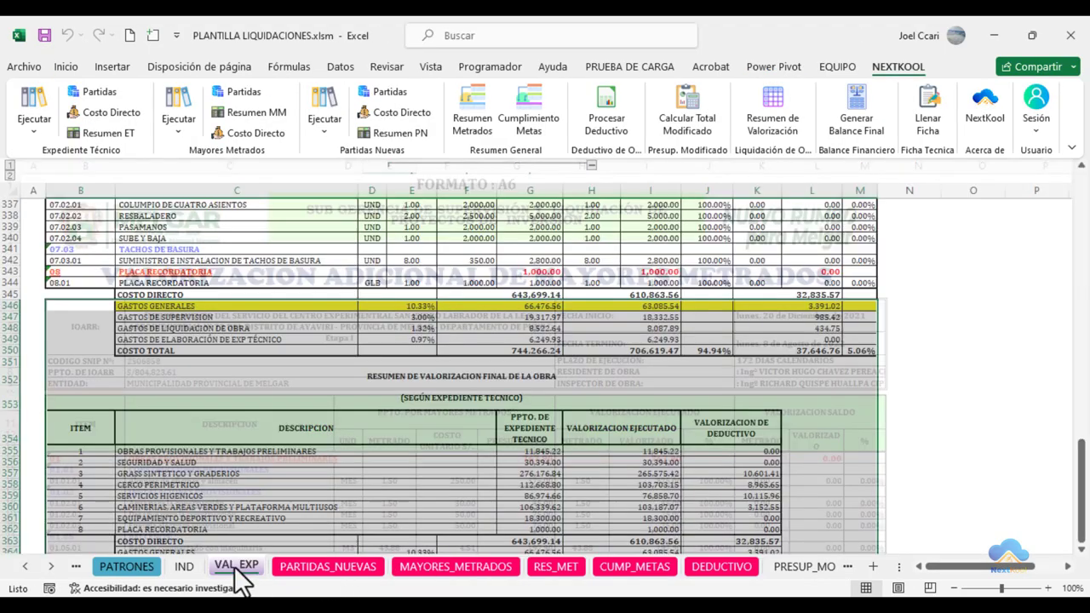
{"action": "scroll", "coordinate": [368, 300], "scroll_direction": "up", "scroll_amount": 3}
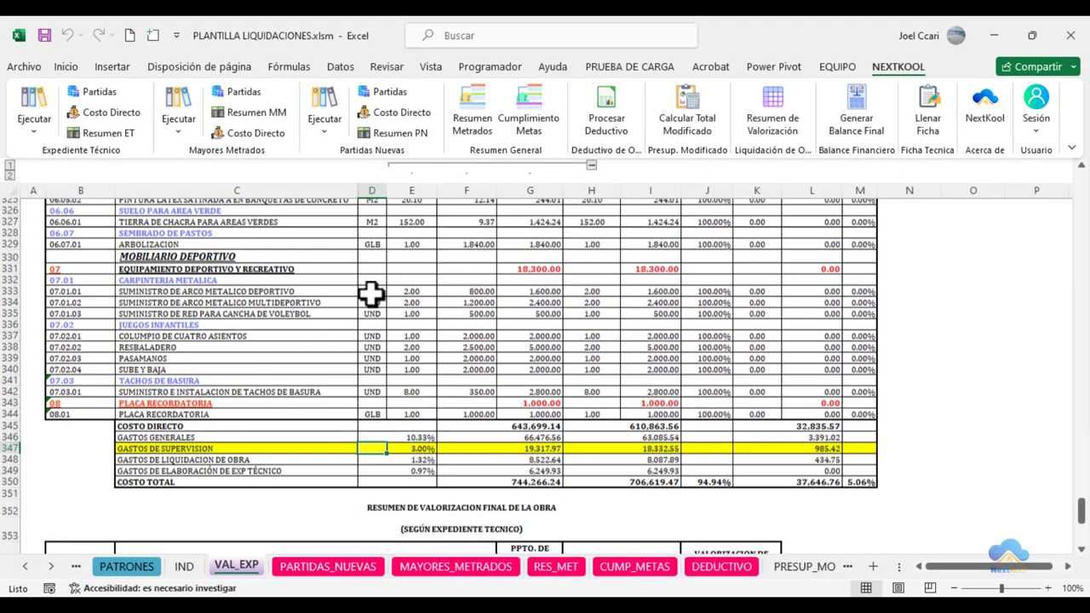
{"action": "scroll", "coordinate": [369, 293], "scroll_direction": "up", "scroll_amount": 1}
{"action": "left_click", "coordinate": [325, 569]}
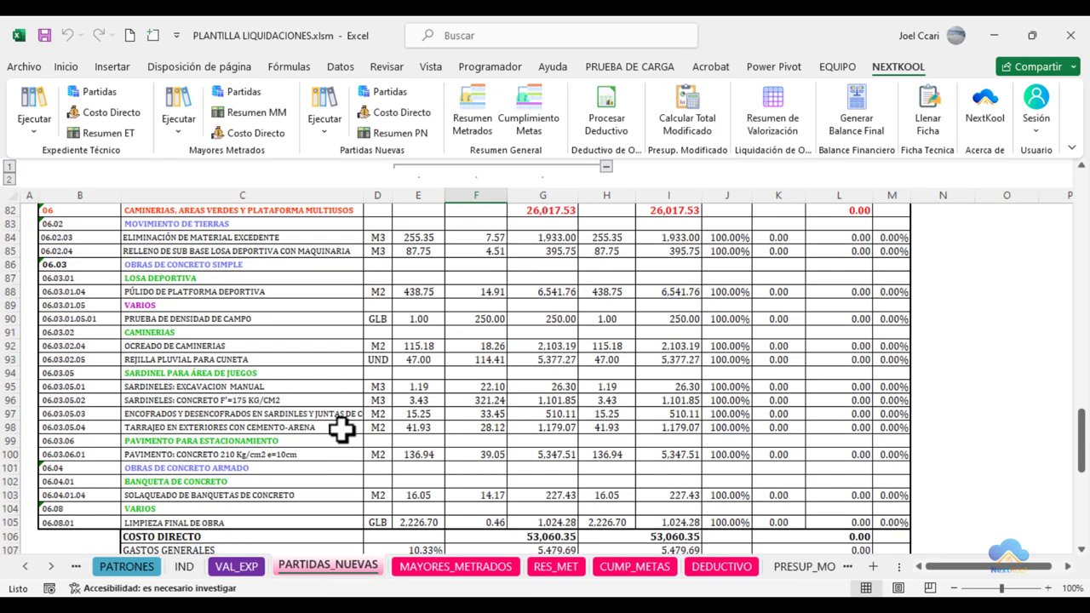
{"action": "left_click", "coordinate": [443, 567]}
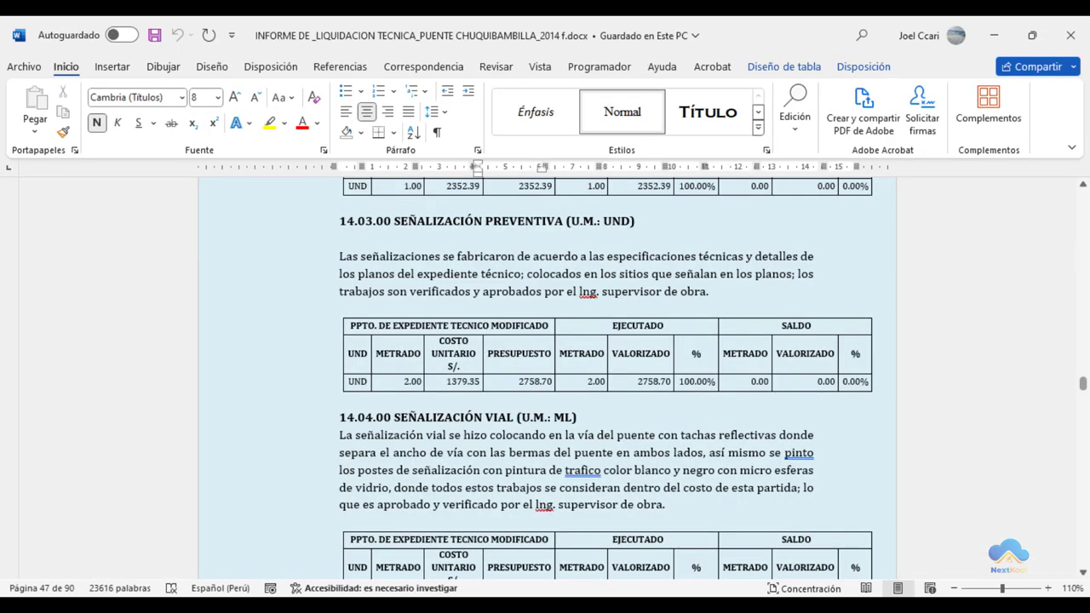
Remove the empty line after the 14.04.00 heading and select the 14.04.00 and 15.01 headings to check them.
{"action": "key", "text": "BackSpace"}
{"action": "scroll", "coordinate": [664, 443], "scroll_direction": "down", "scroll_amount": 5}
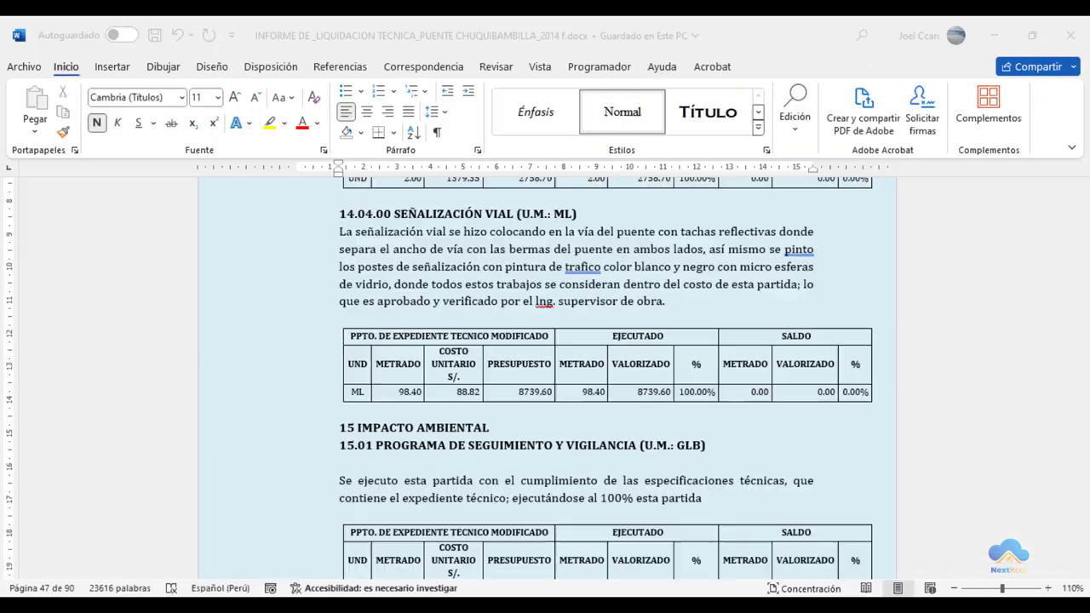
{"action": "scroll", "coordinate": [453, 451], "scroll_direction": "up", "scroll_amount": 1}
{"action": "scroll", "coordinate": [452, 451], "scroll_direction": "up", "scroll_amount": 1}
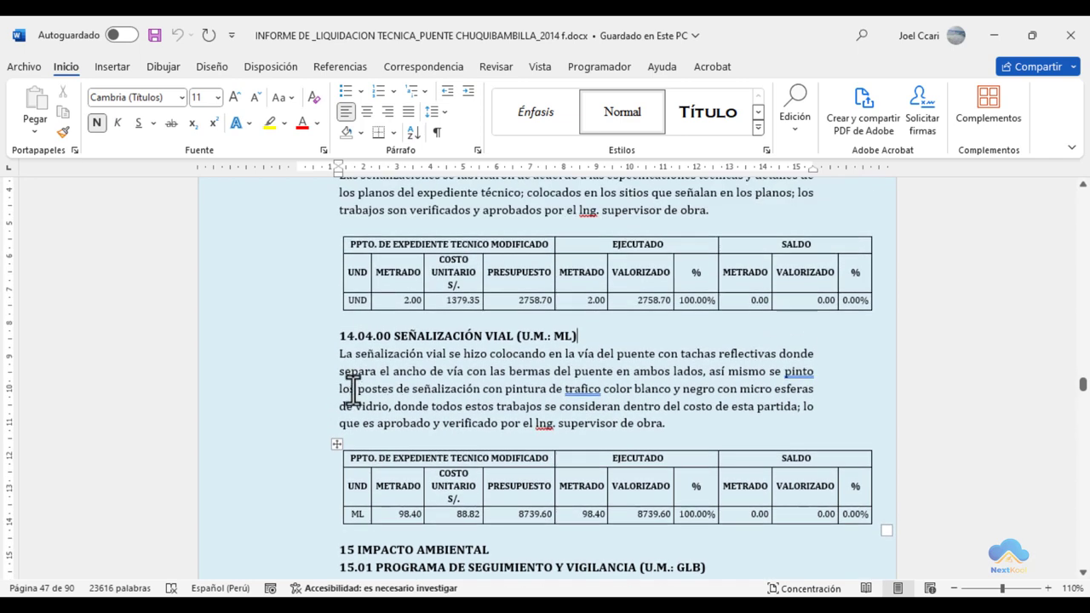
{"action": "left_click_drag", "start_coordinate": [594, 336], "coordinate": [338, 337]}
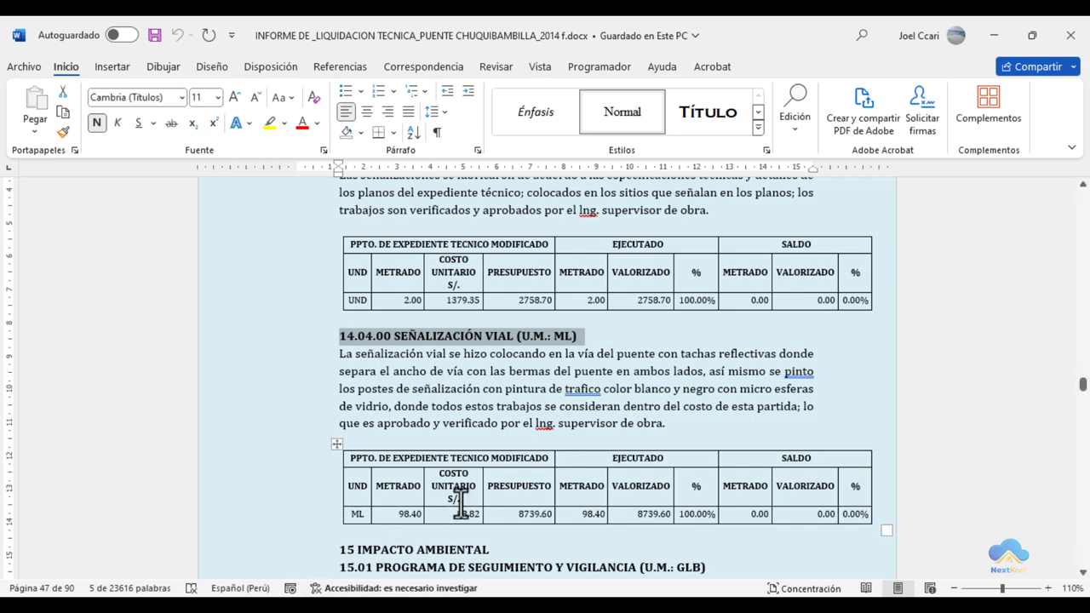
{"action": "scroll", "coordinate": [707, 463], "scroll_direction": "down", "scroll_amount": 1}
{"action": "mouse_move", "coordinate": [713, 483]}
{"action": "left_mouse_down"}
{"action": "mouse_move", "coordinate": [346, 479]}
{"action": "mouse_move", "coordinate": [339, 468]}
{"action": "left_mouse_up"}
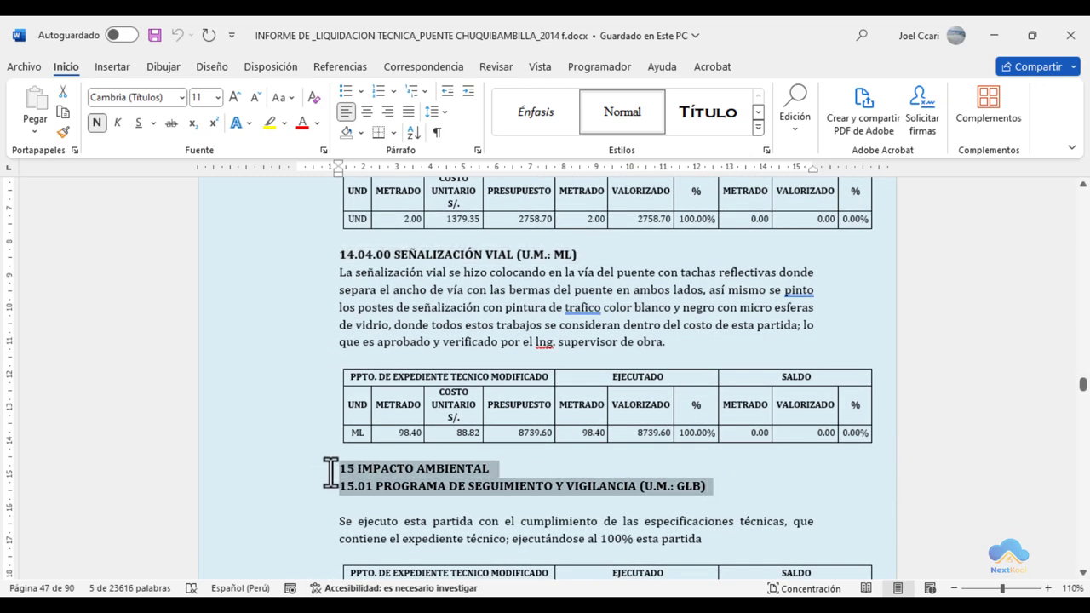
{"action": "left_click", "coordinate": [441, 502]}
Back in Excel, point out the NEXTKOOL Mayores Metrados commands and open its Ejecutar options.
{"action": "key", "text": "alt+Tab"}
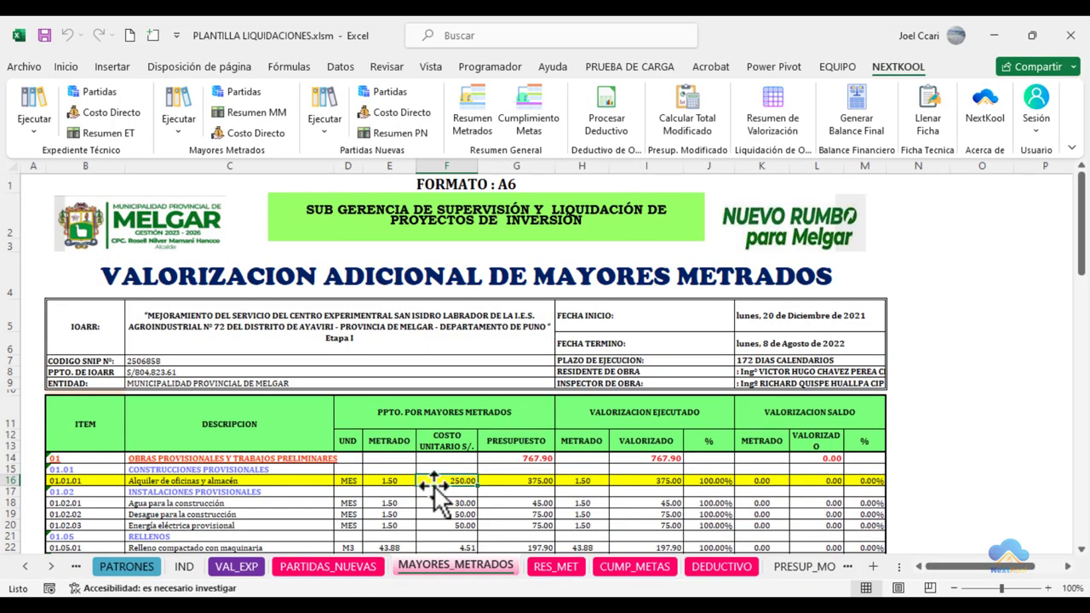
{"action": "left_click", "coordinate": [541, 137]}
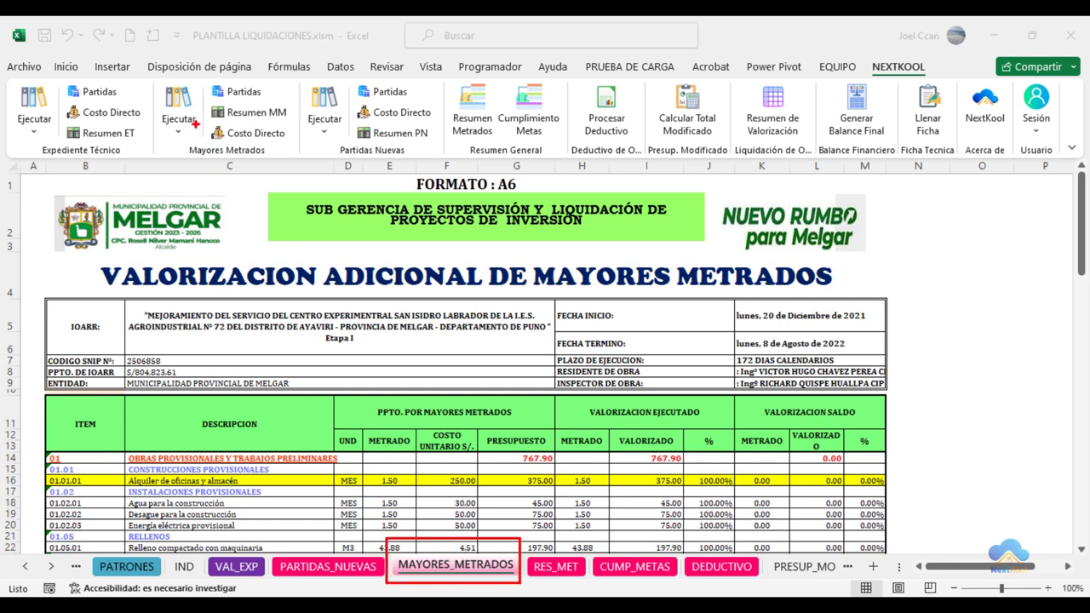
{"action": "mouse_move", "coordinate": [145, 76]}
{"action": "left_mouse_down"}
{"action": "mouse_move", "coordinate": [303, 165]}
{"action": "mouse_move", "coordinate": [451, 533]}
{"action": "left_mouse_up"}
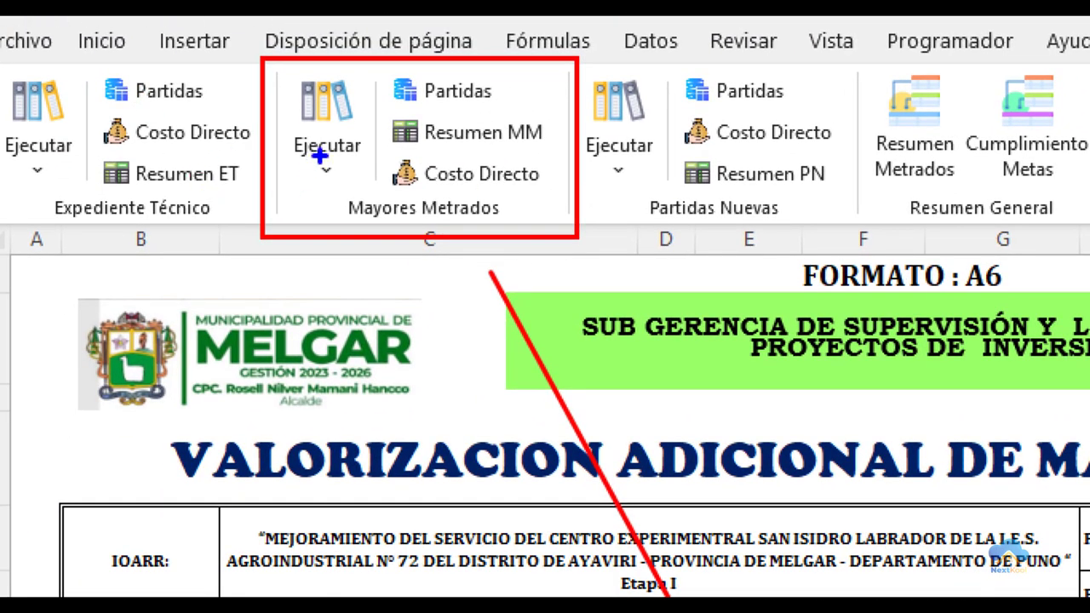
{"action": "left_click_drag", "start_coordinate": [297, 158], "coordinate": [354, 181]}
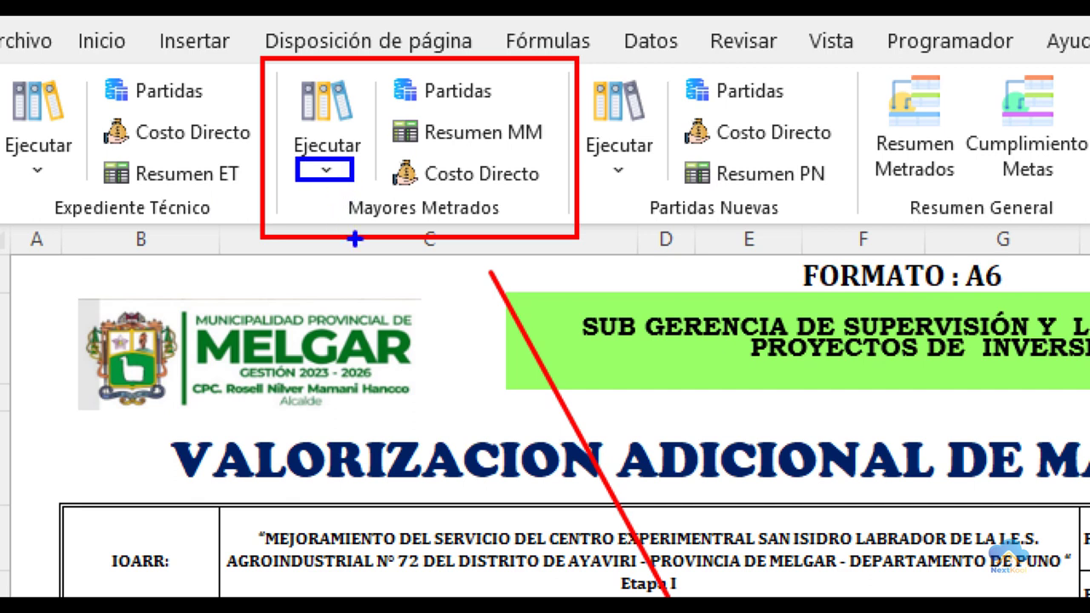
{"action": "key", "text": "Escape"}
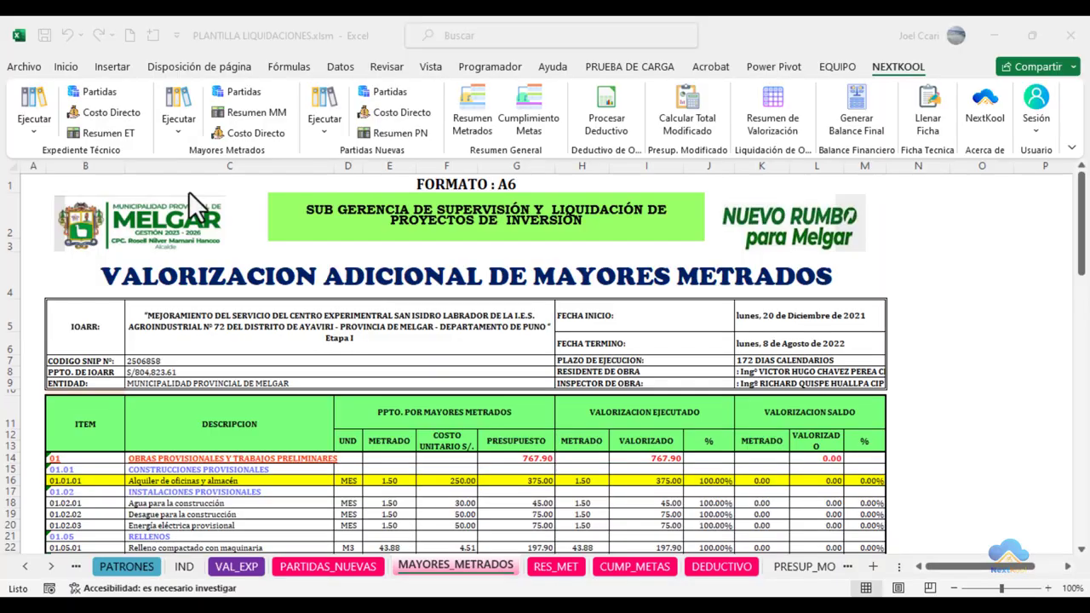
{"action": "left_click", "coordinate": [176, 132]}
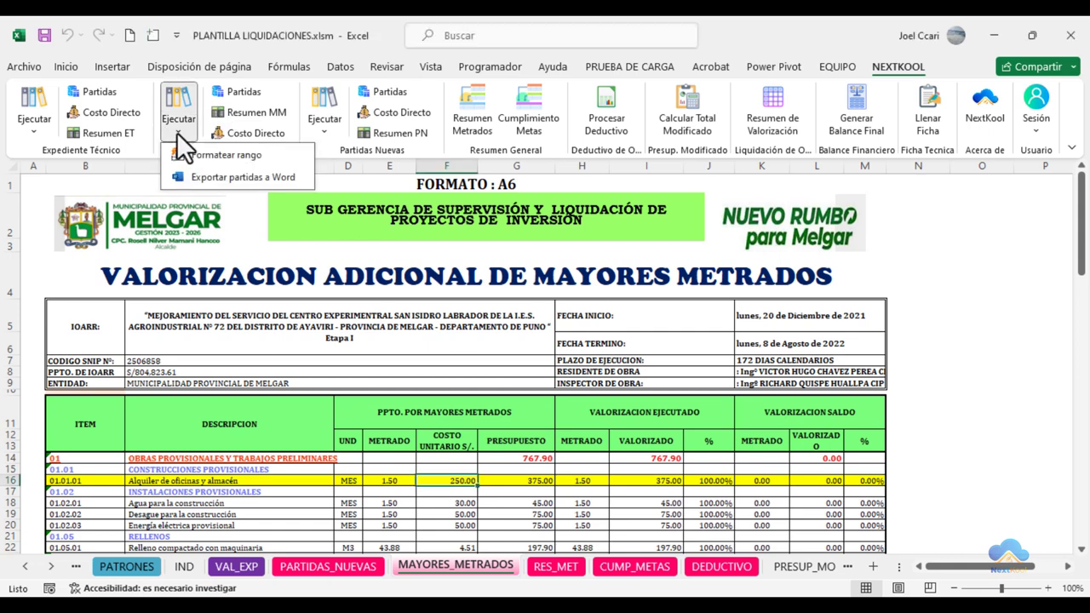
Open Configuración de Exportación a Word, review the 37 partidas and print-quality image options, then close it.
{"action": "left_click", "coordinate": [237, 176]}
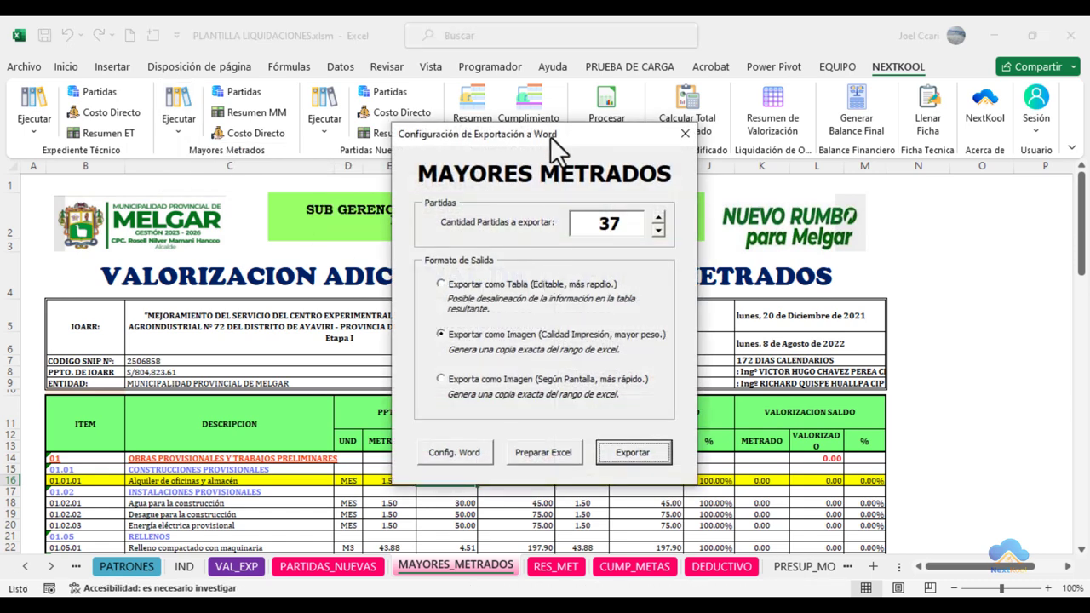
{"action": "left_click_drag", "start_coordinate": [550, 137], "coordinate": [495, 162]}
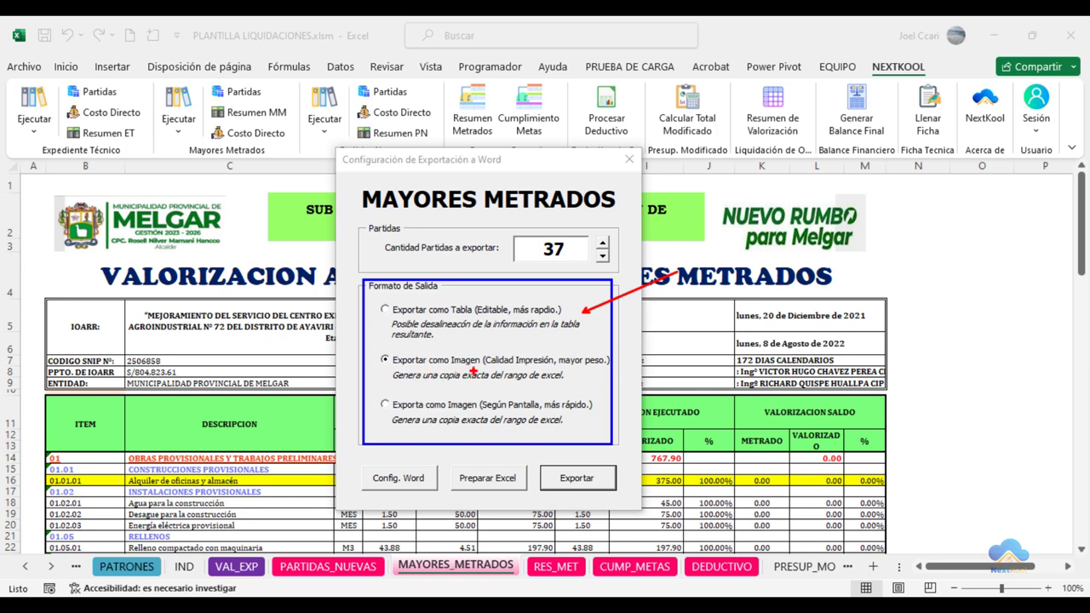
{"action": "left_click_drag", "start_coordinate": [612, 359], "coordinate": [674, 328]}
{"action": "left_click_drag", "start_coordinate": [40, 394], "coordinate": [894, 509]}
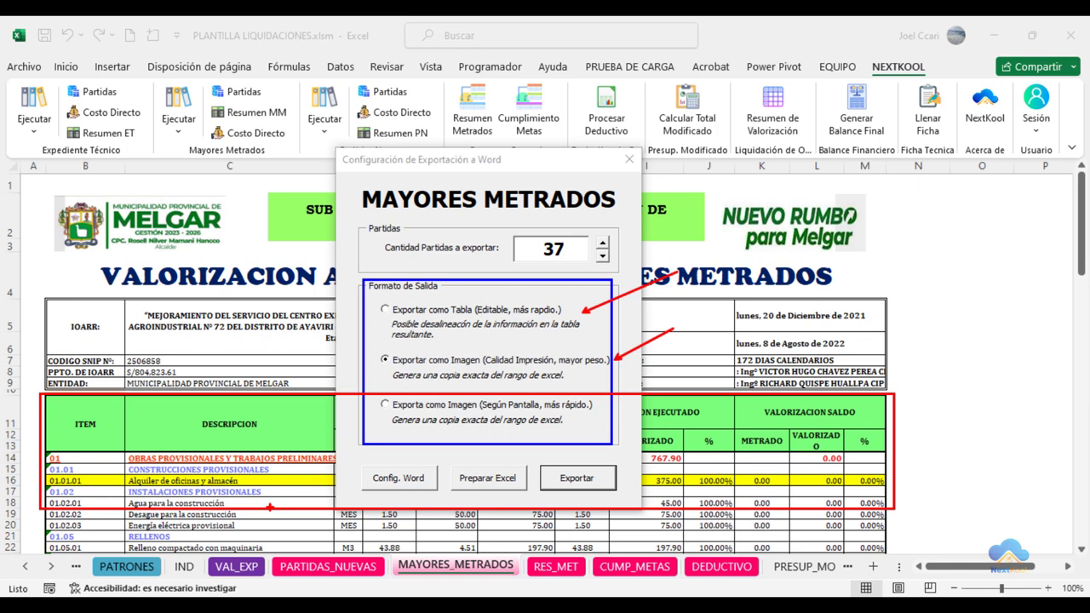
{"action": "key", "text": "Escape"}
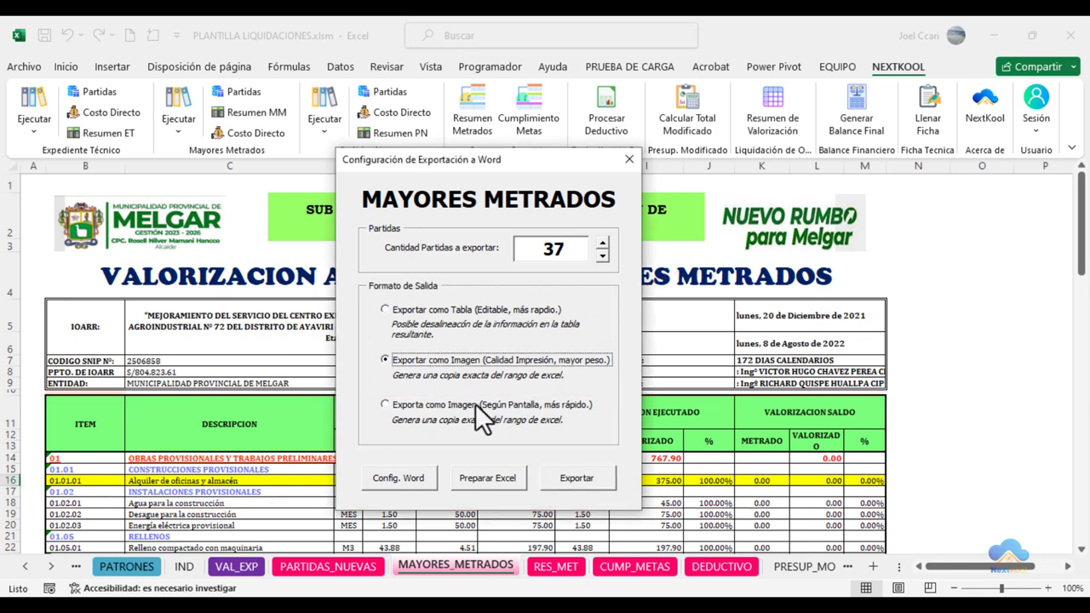
{"action": "key", "text": "ctrl+2"}
{"action": "left_click_drag", "start_coordinate": [357, 458], "coordinate": [444, 498]}
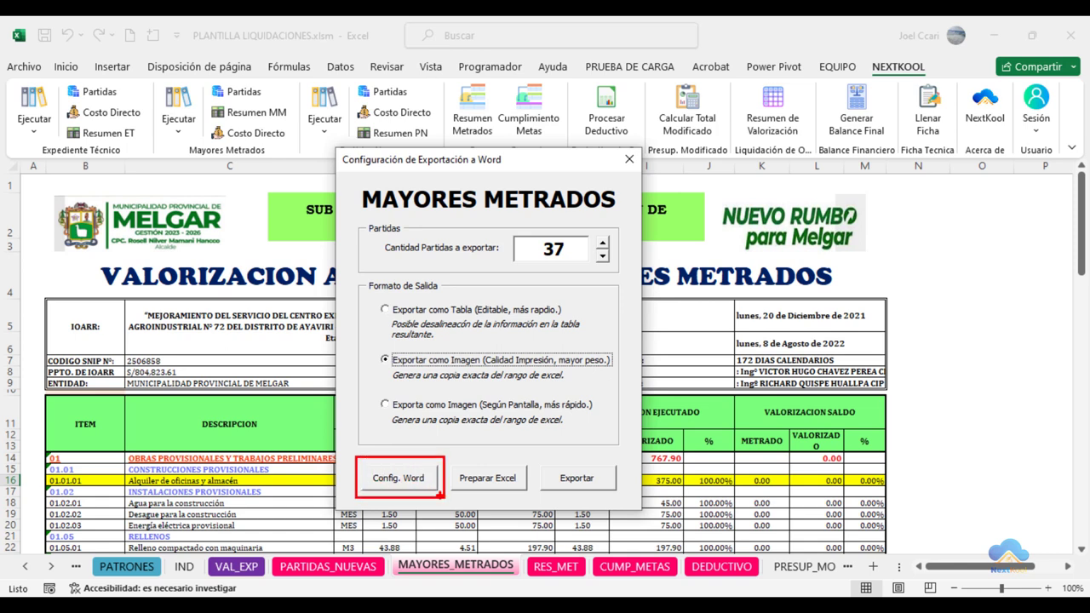
{"action": "left_click_drag", "start_coordinate": [449, 455], "coordinate": [534, 497]}
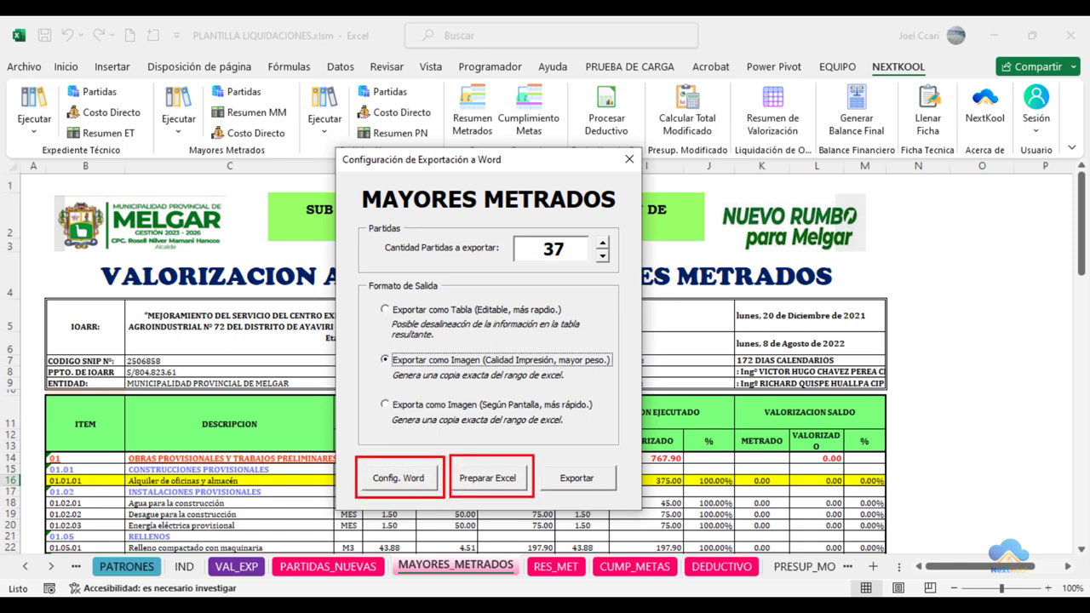
{"action": "left_click_drag", "start_coordinate": [536, 457], "coordinate": [626, 495]}
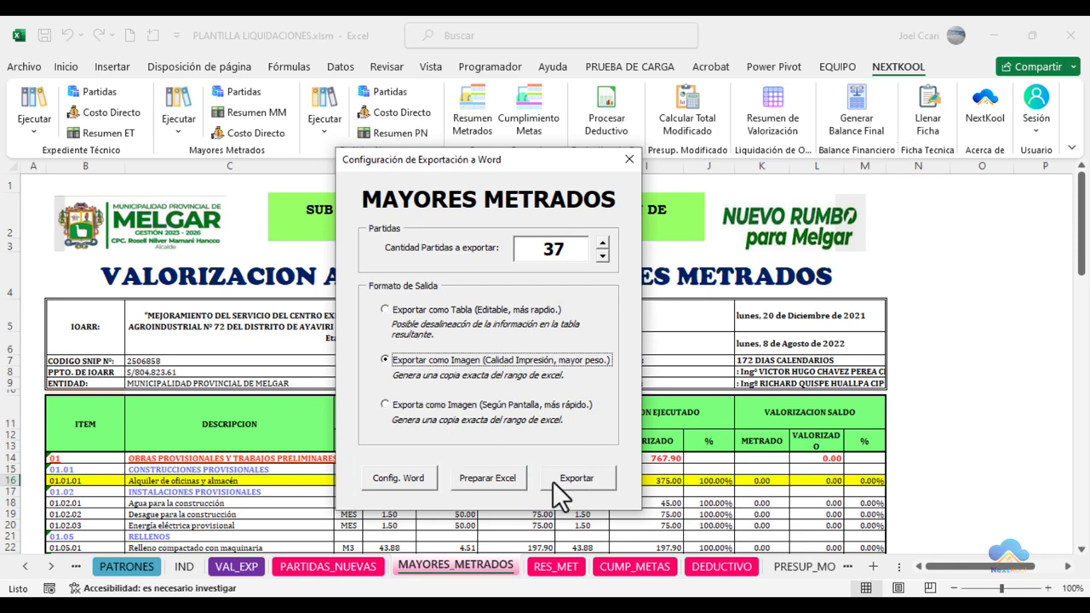
{"action": "left_click", "coordinate": [629, 159]}
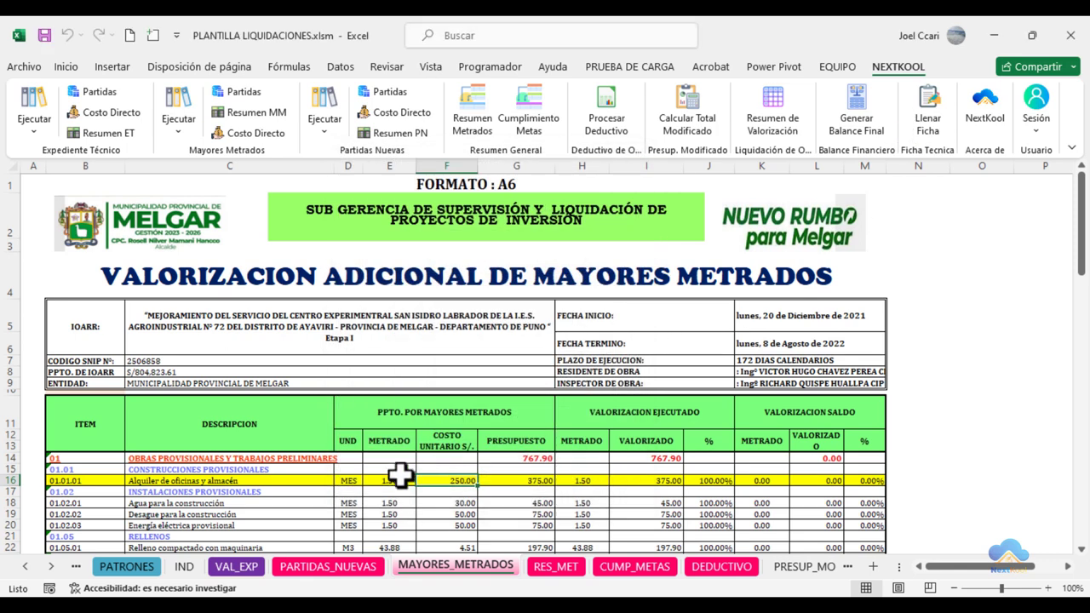
Open the PROYECTO sheet and select the VALORIZACION AGROINDUSTRIAL folder name and repository path cells.
{"action": "left_click", "coordinate": [75, 567]}
{"action": "left_click", "coordinate": [75, 567]}
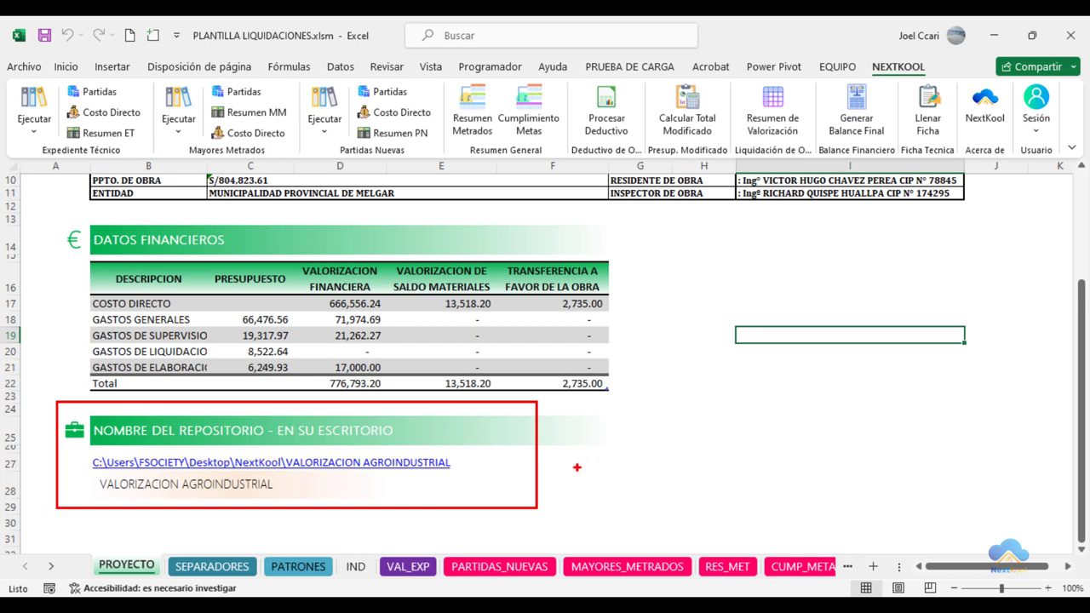
{"action": "left_click_drag", "start_coordinate": [91, 471], "coordinate": [285, 496]}
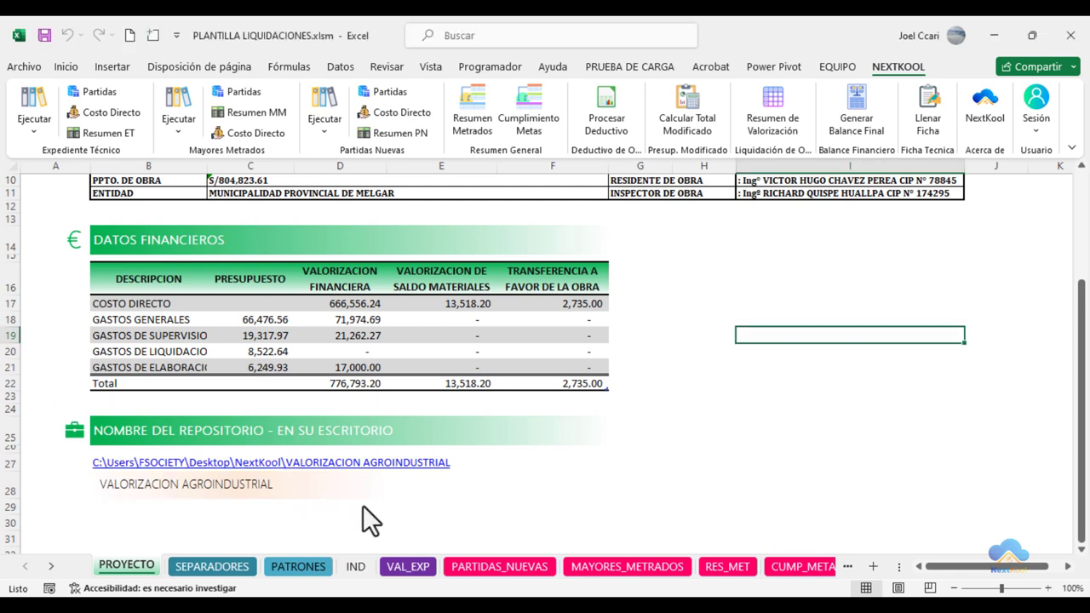
{"action": "key", "text": "alt+Tab"}
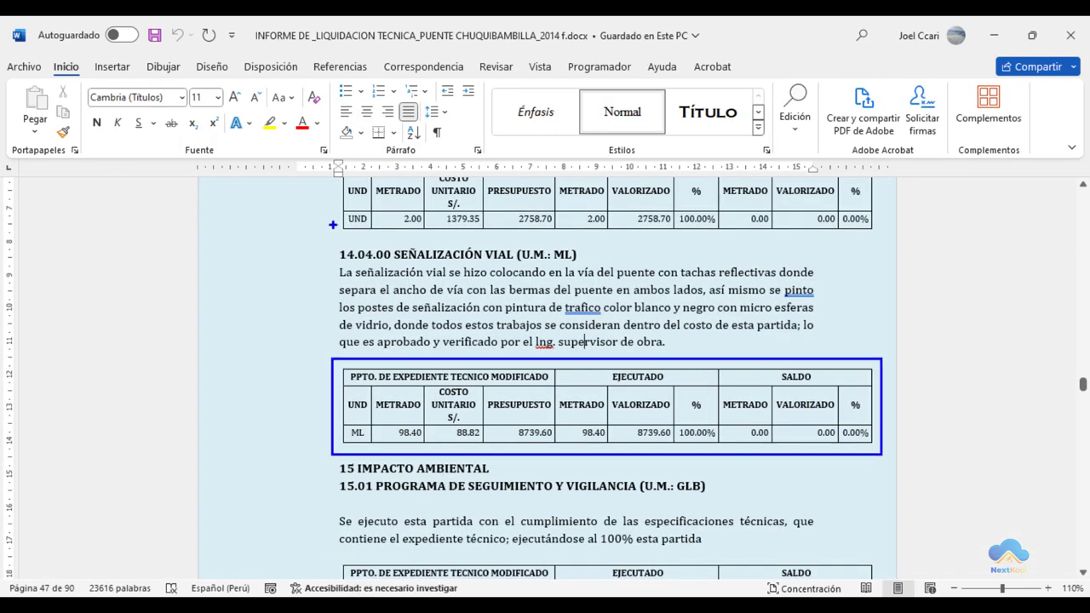
{"action": "mouse_move", "coordinate": [330, 242]}
{"action": "left_mouse_down"}
{"action": "mouse_move", "coordinate": [801, 302]}
{"action": "mouse_move", "coordinate": [829, 347]}
{"action": "left_mouse_up"}
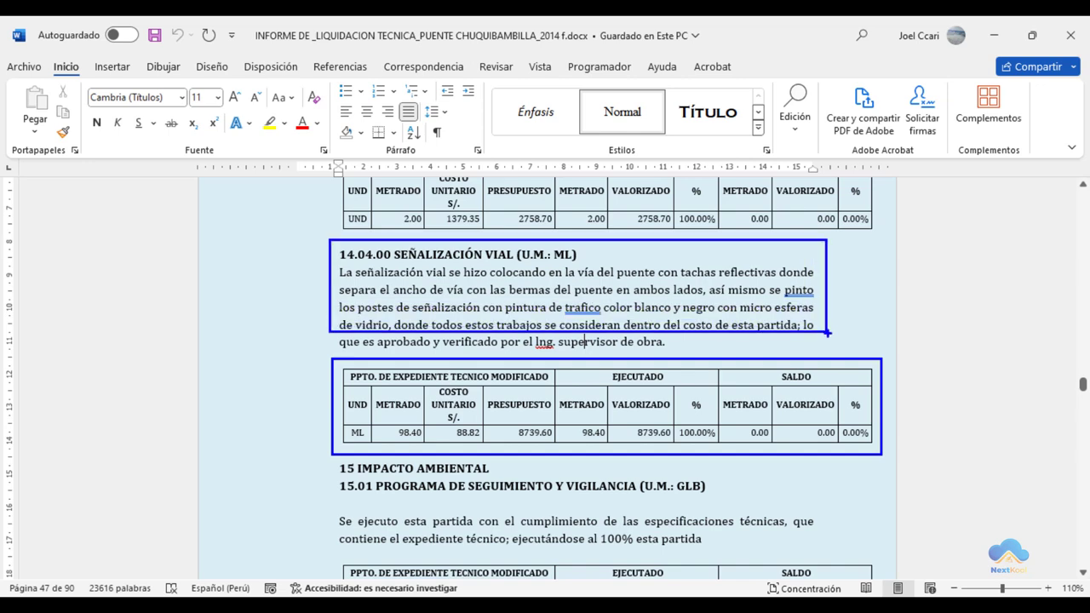
{"action": "key", "text": "Escape"}
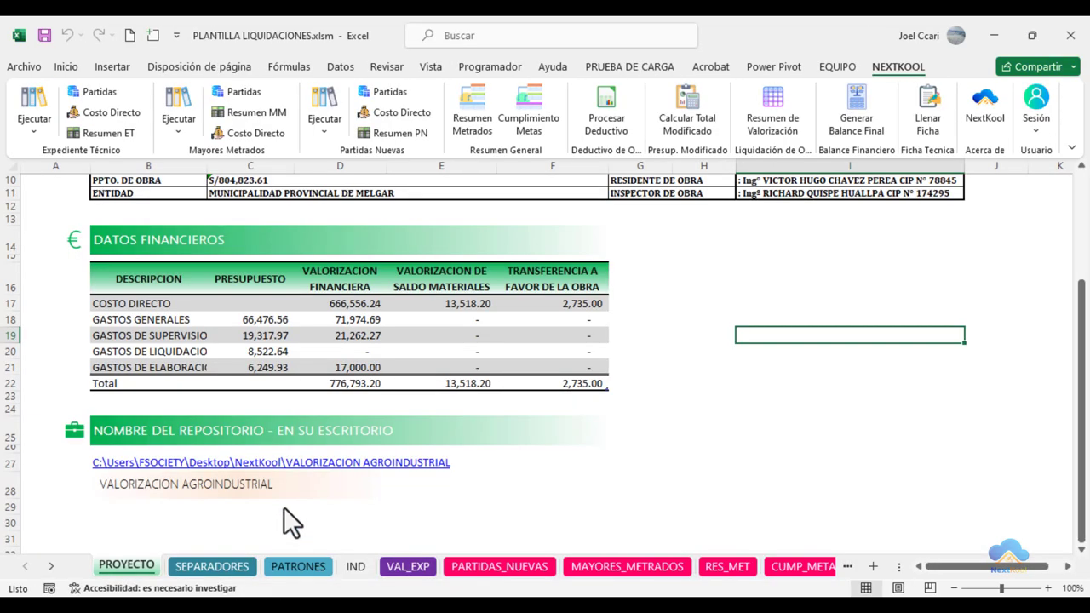
{"action": "left_click", "coordinate": [264, 490]}
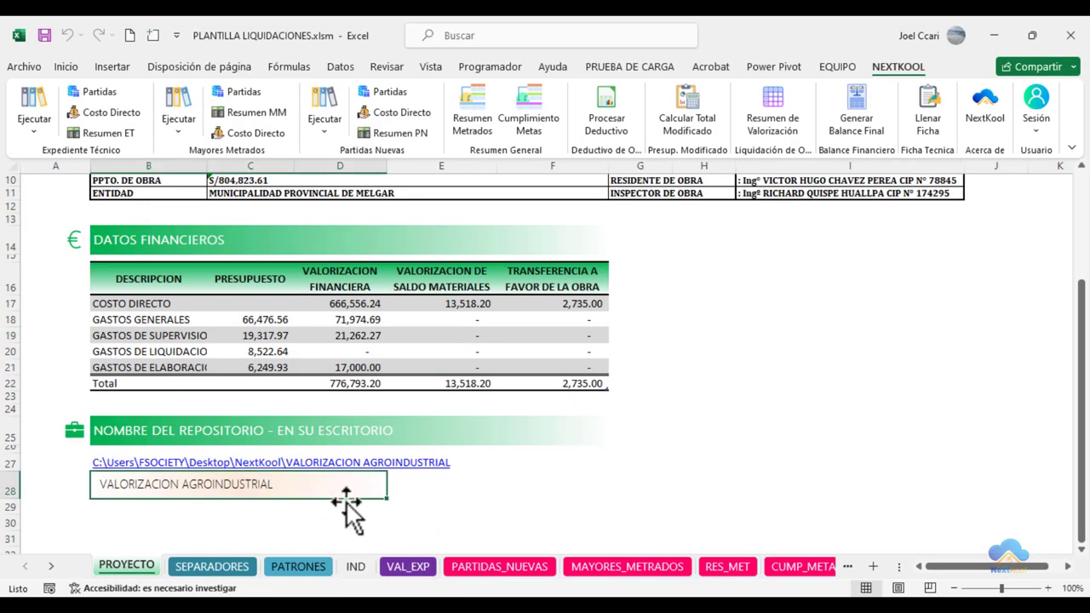
{"action": "left_click", "coordinate": [213, 464]}
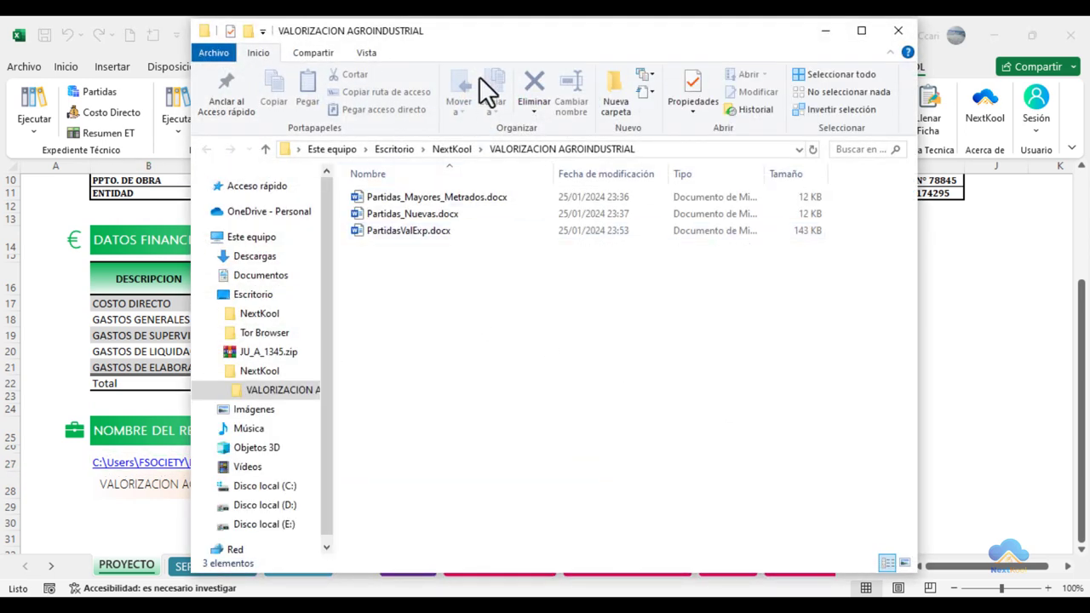
Delete the three exported .docx files from the VALORIZACION AGROINDUSTRIAL folder.
{"action": "left_click_drag", "start_coordinate": [498, 31], "coordinate": [698, 40]}
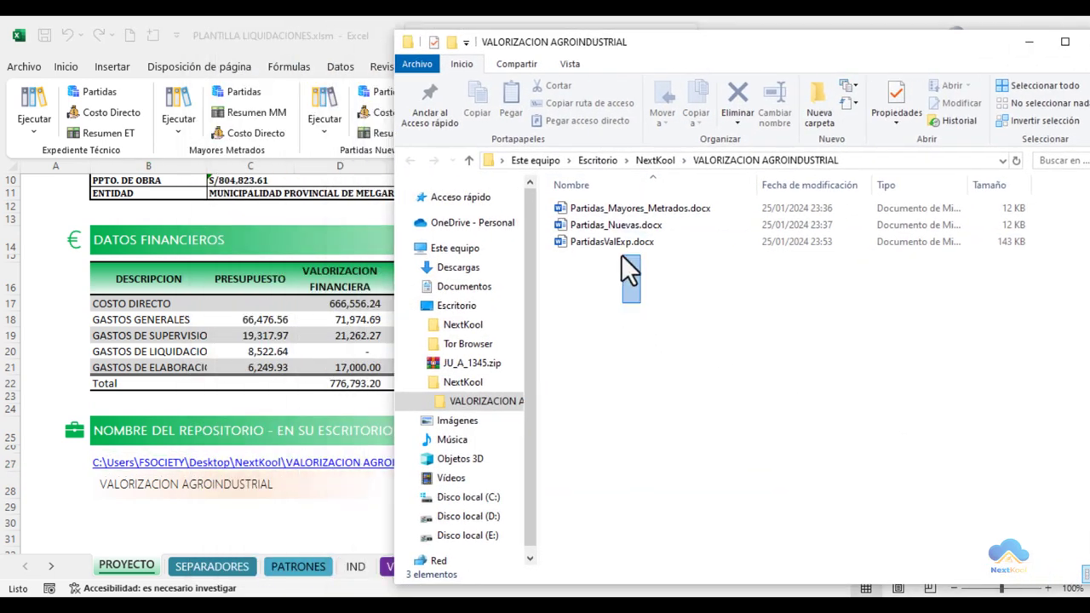
{"action": "left_click_drag", "start_coordinate": [621, 256], "coordinate": [579, 202]}
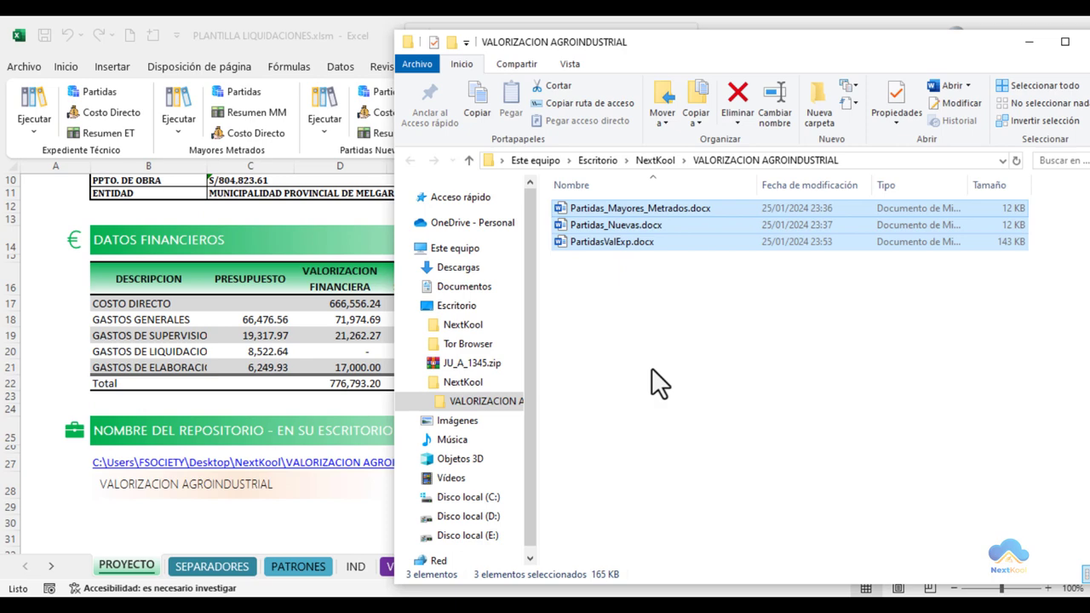
{"action": "key", "text": "Delete"}
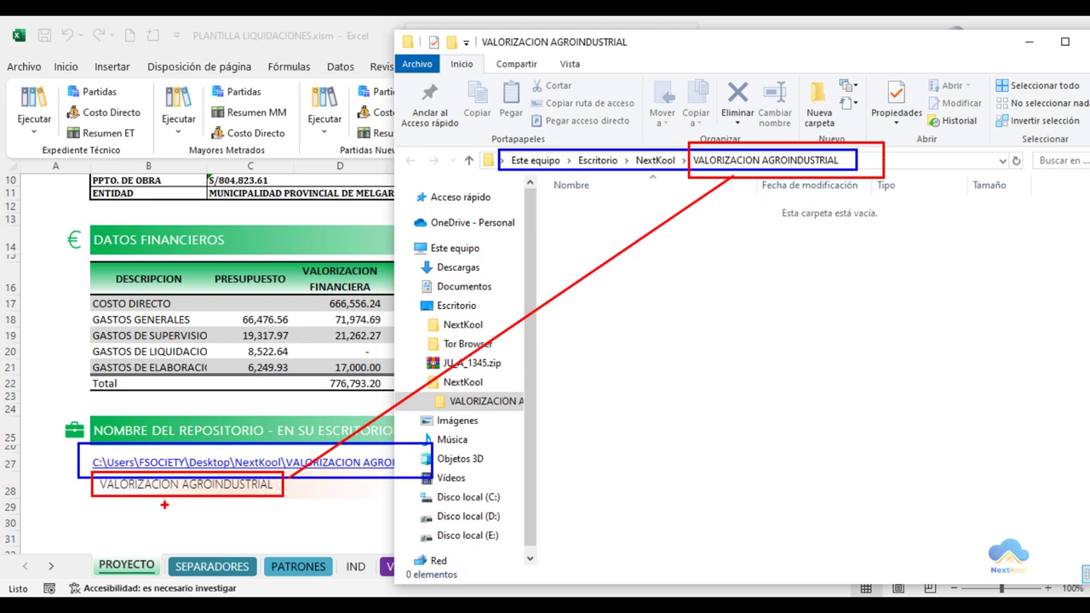
Mark up the repository path and the empty VALORIZACION AGROINDUSTRIAL folder, then close File Explorer with Alt+F4.
{"action": "left_click_drag", "start_coordinate": [176, 508], "coordinate": [176, 559]}
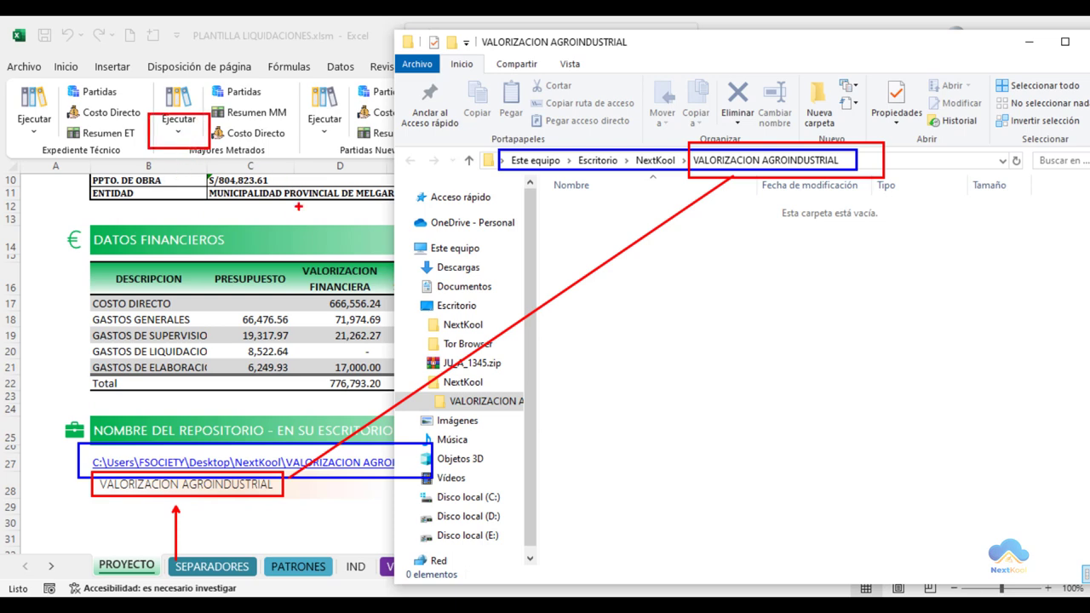
{"action": "left_click_drag", "start_coordinate": [278, 158], "coordinate": [475, 403]}
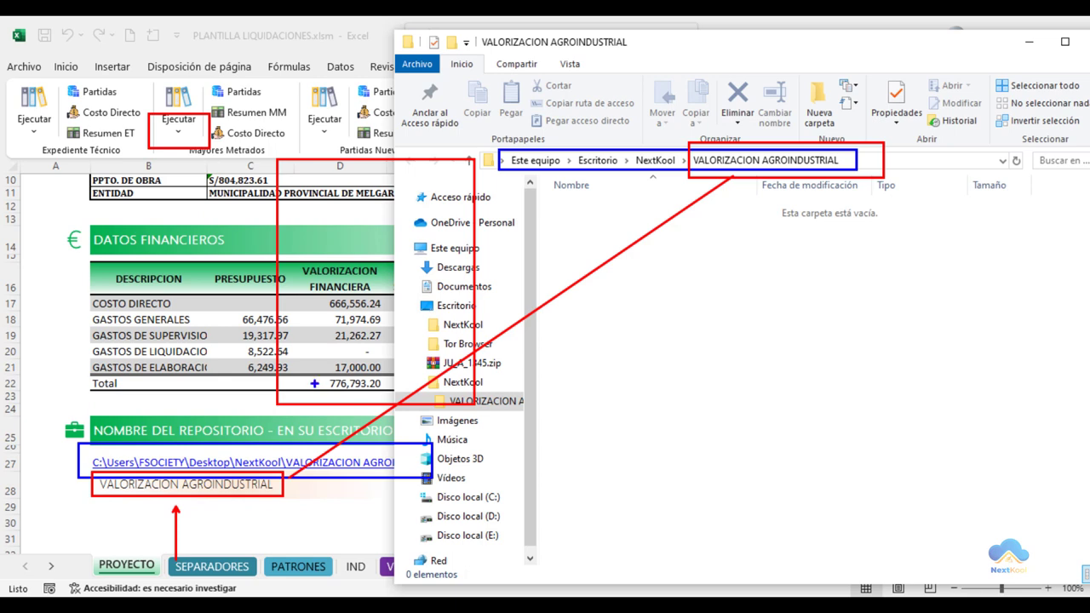
{"action": "left_click_drag", "start_coordinate": [291, 374], "coordinate": [349, 397]}
{"action": "left_click_drag", "start_coordinate": [297, 408], "coordinate": [201, 471]}
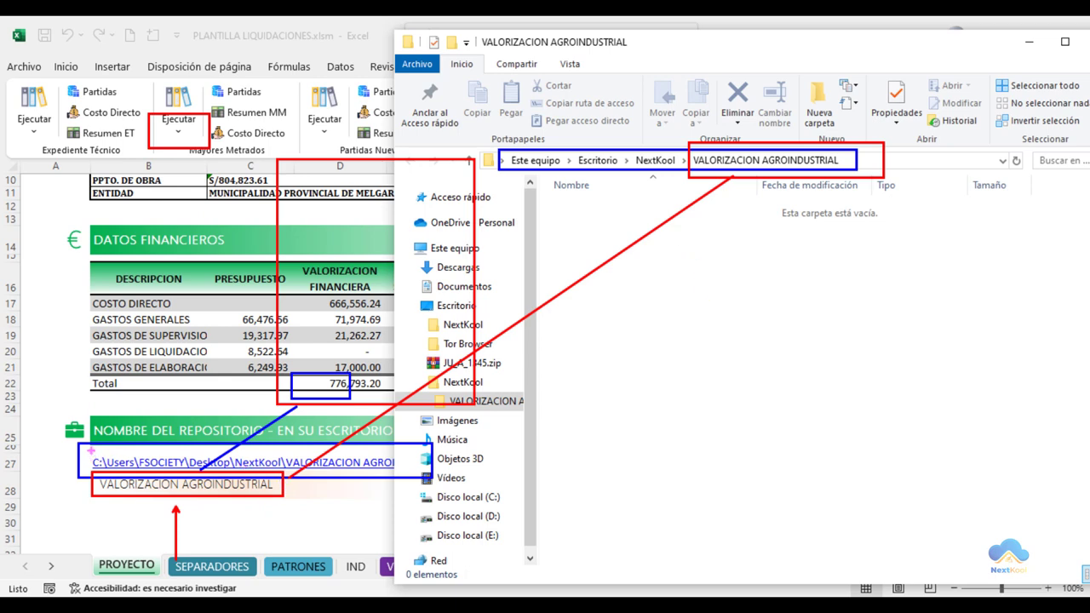
{"action": "left_click_drag", "start_coordinate": [91, 452], "coordinate": [286, 468]}
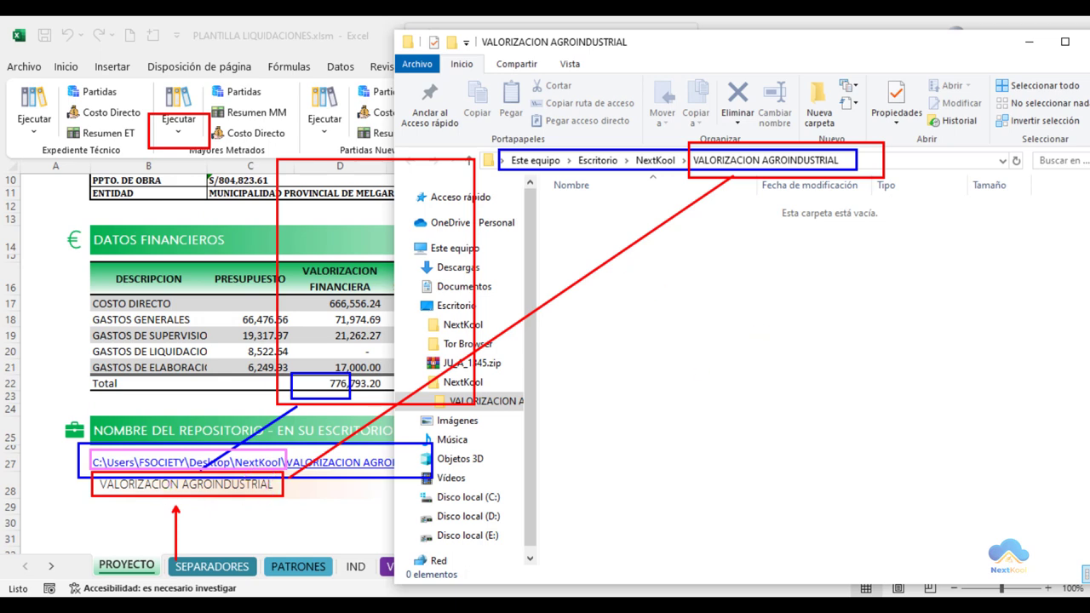
{"action": "left_click_drag", "start_coordinate": [560, 210], "coordinate": [834, 359]}
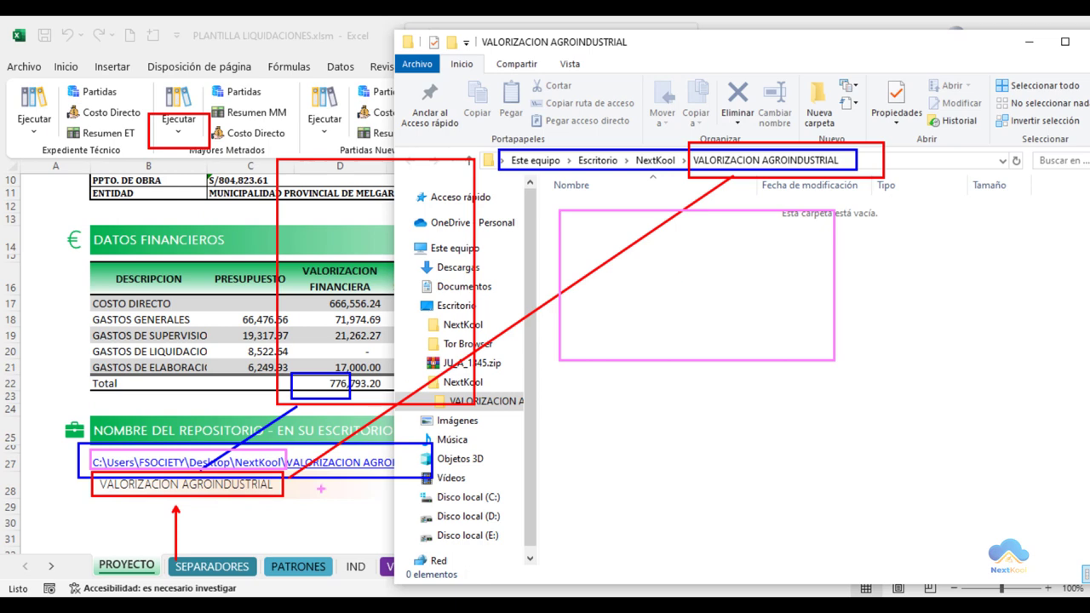
{"action": "left_click_drag", "start_coordinate": [630, 139], "coordinate": [679, 197]}
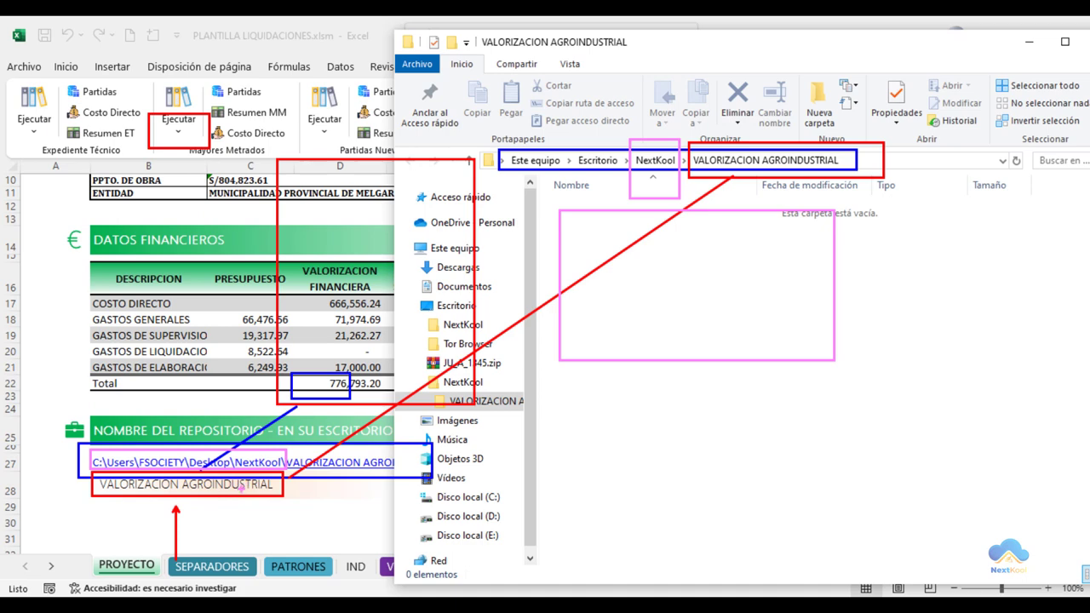
{"action": "key", "text": "Escape"}
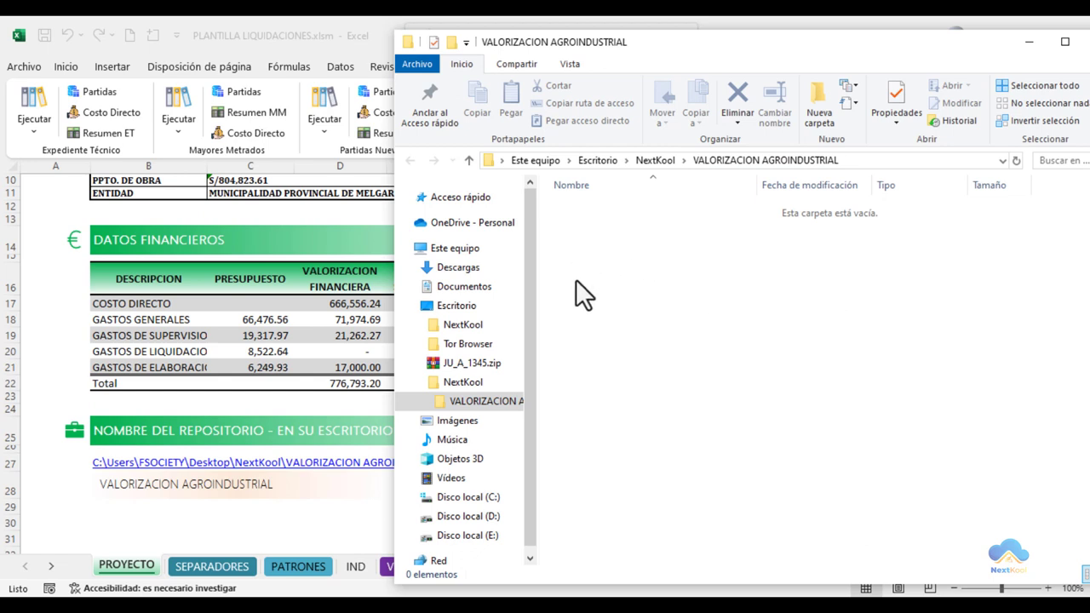
{"action": "key", "text": "ctrl+2"}
{"action": "left_click_drag", "start_coordinate": [561, 200], "coordinate": [887, 409]}
{"action": "key", "text": "Escape"}
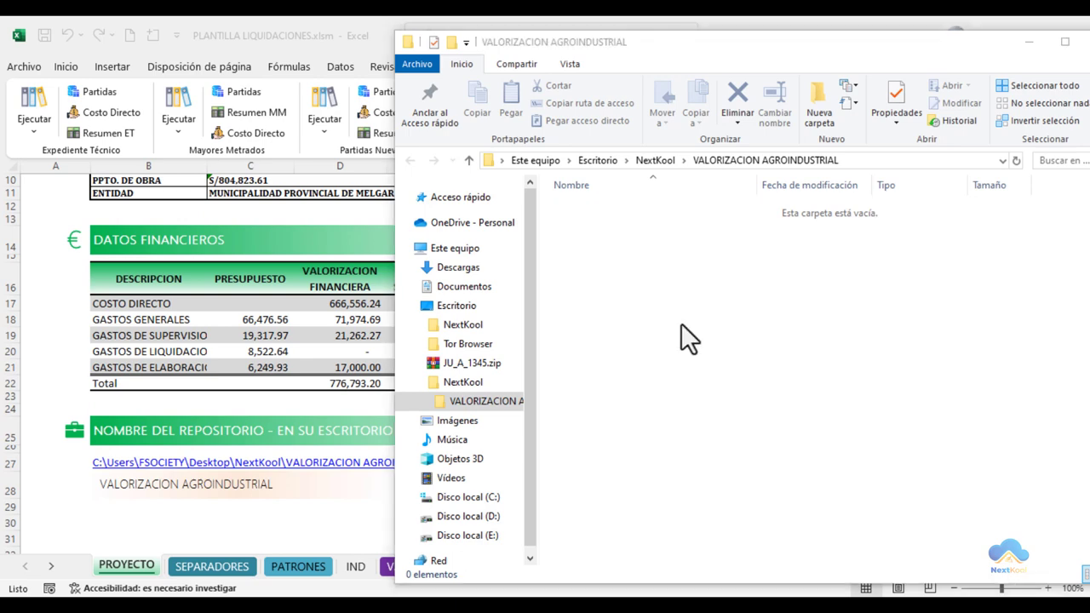
{"action": "key", "text": "alt+F4"}
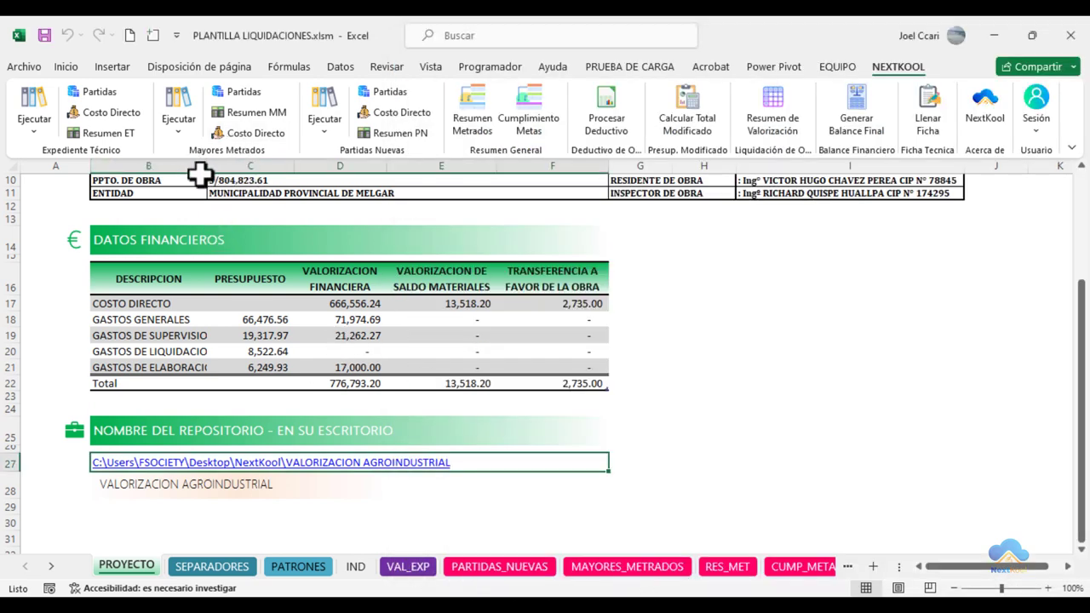
Run Mayores Metrados Exportar partidas a Word and create the blank Partidas_Mayores_Metrados Word document.
{"action": "left_click", "coordinate": [184, 136]}
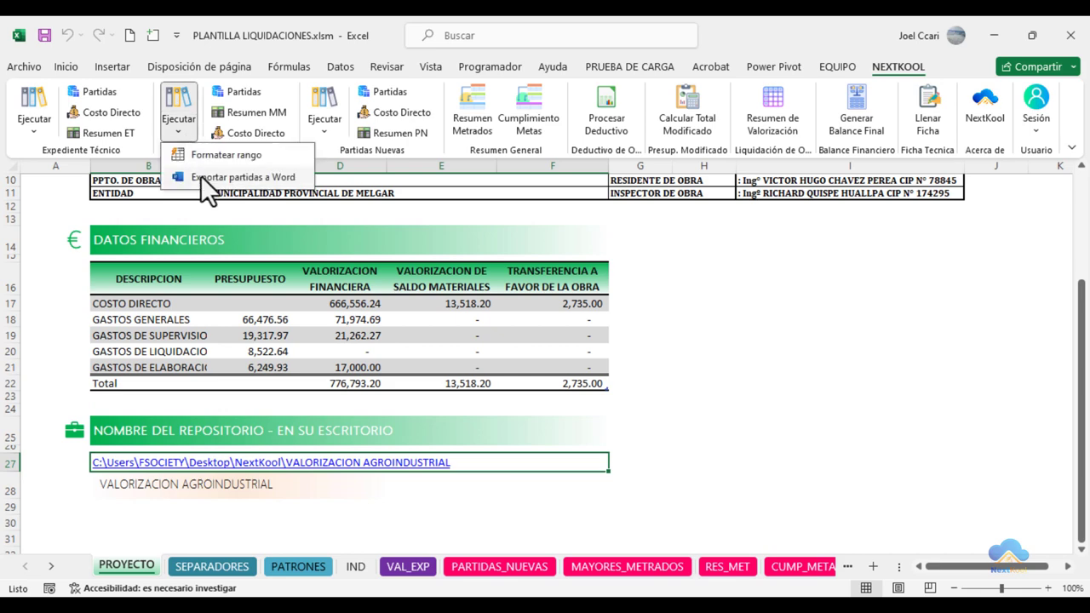
{"action": "left_click", "coordinate": [201, 175]}
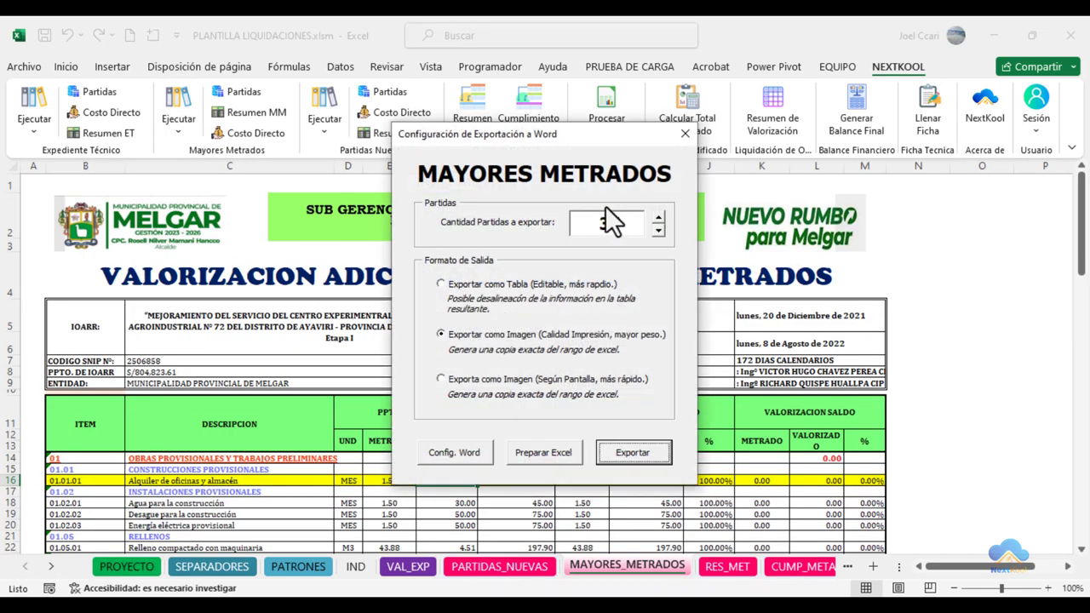
{"action": "left_click_drag", "start_coordinate": [555, 141], "coordinate": [610, 141]}
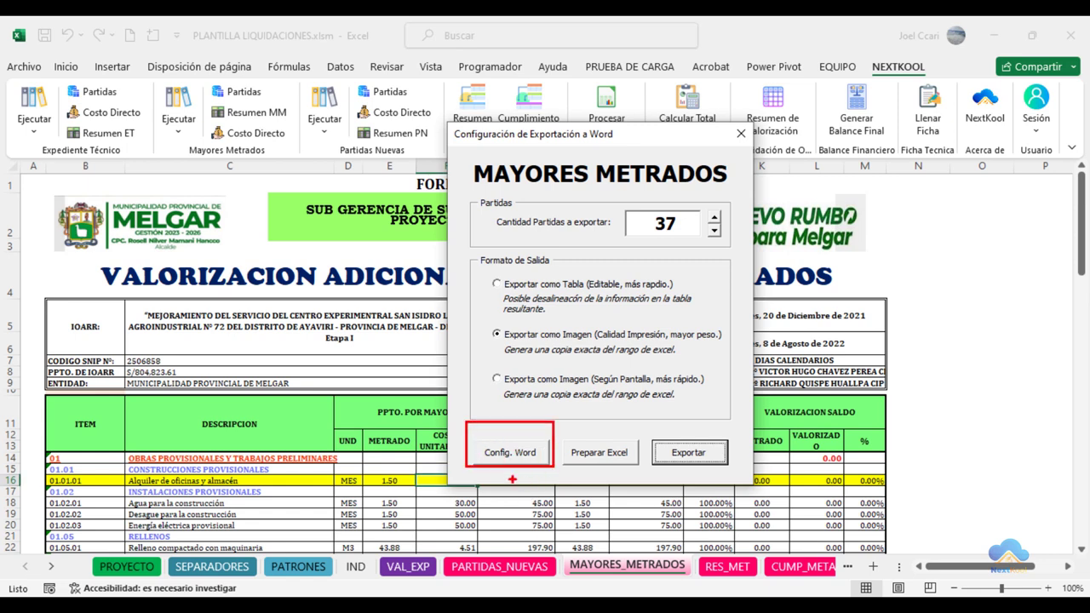
{"action": "left_click", "coordinate": [511, 450]}
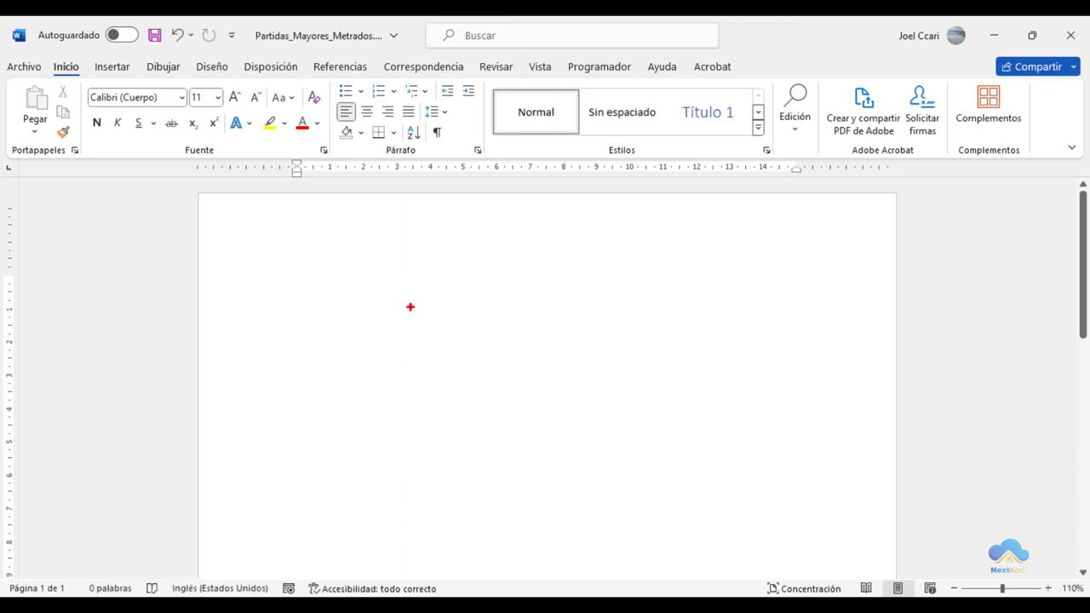
Inspect the blank Partidas_Mayores_Metrados Word document, then return to Excel's 'Documento configurado' message.
{"action": "left_click_drag", "start_coordinate": [9, 30], "coordinate": [1046, 508]}
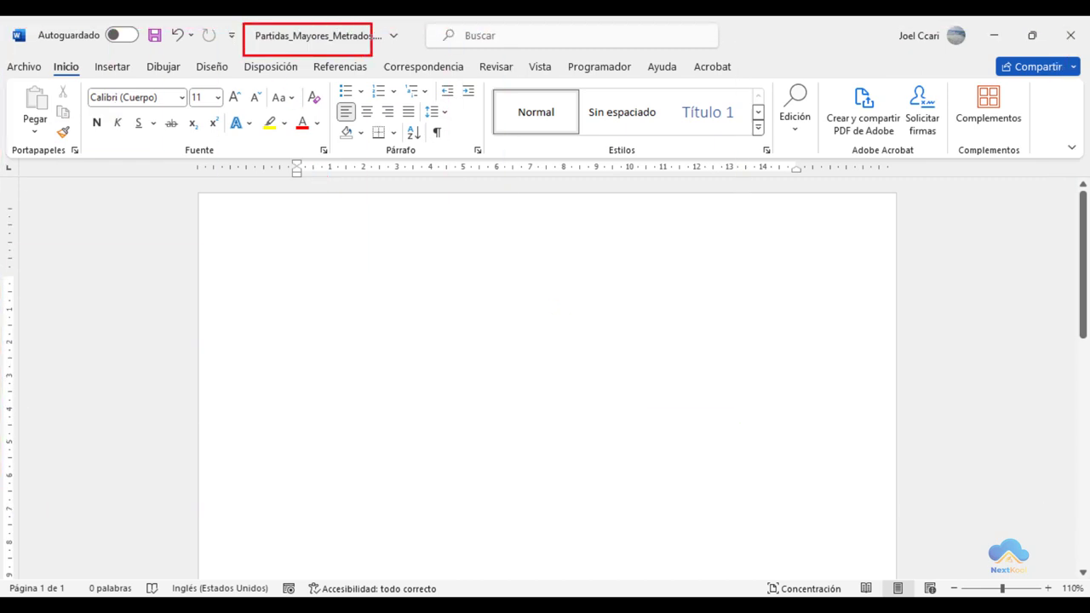
{"action": "left_click_drag", "start_coordinate": [243, 23], "coordinate": [403, 56]}
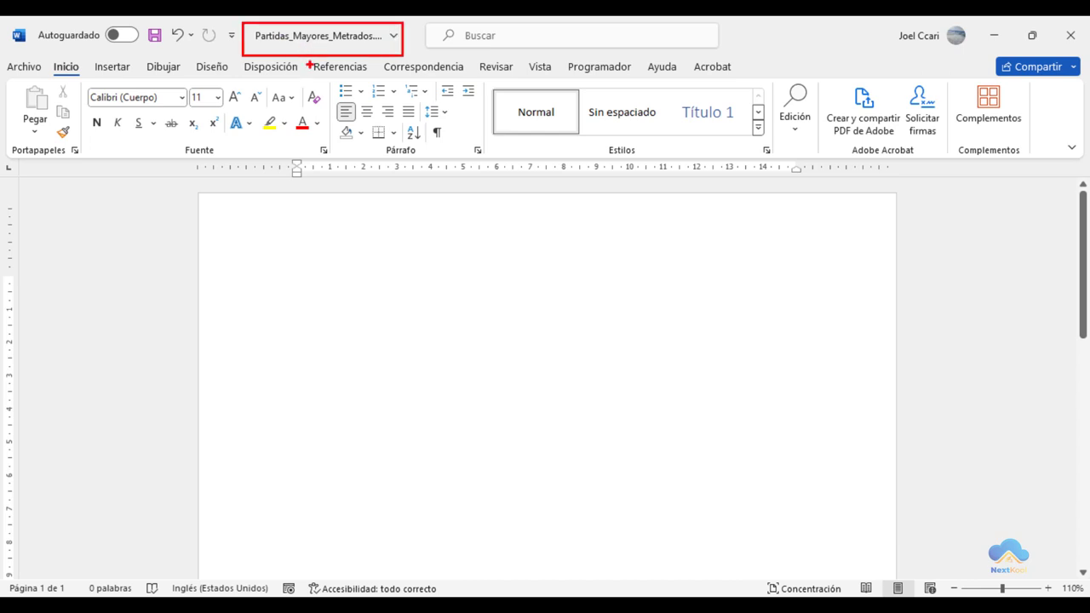
{"action": "left_click_drag", "start_coordinate": [310, 64], "coordinate": [358, 300]}
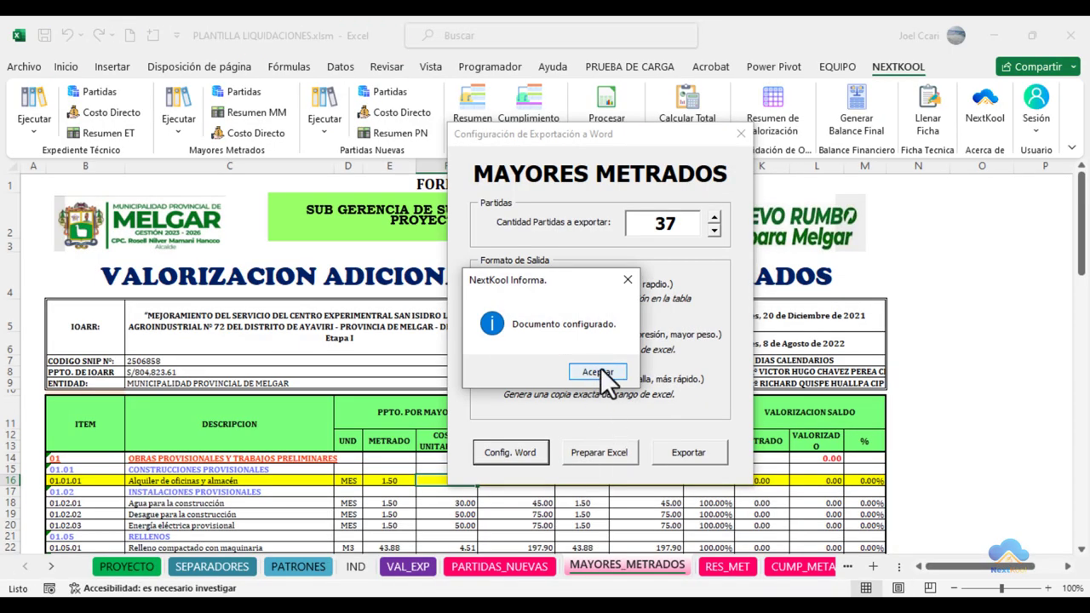
Dismiss the 'Documento configurado' message, close the export dialog, and show the PROYECTO sheet.
{"action": "left_click_drag", "start_coordinate": [454, 257], "coordinate": [665, 407]}
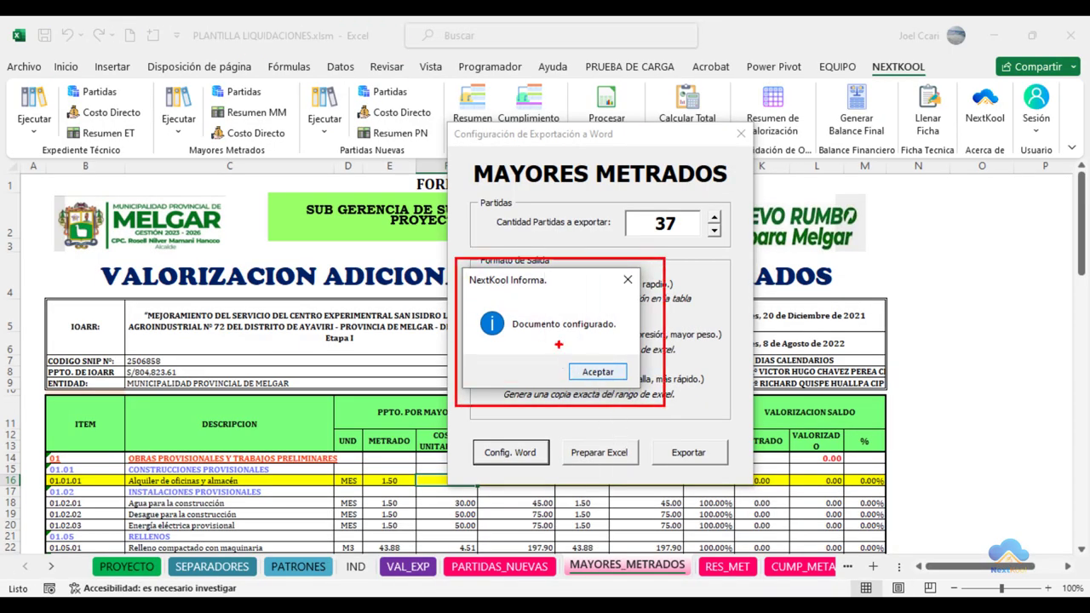
{"action": "key", "text": "Escape"}
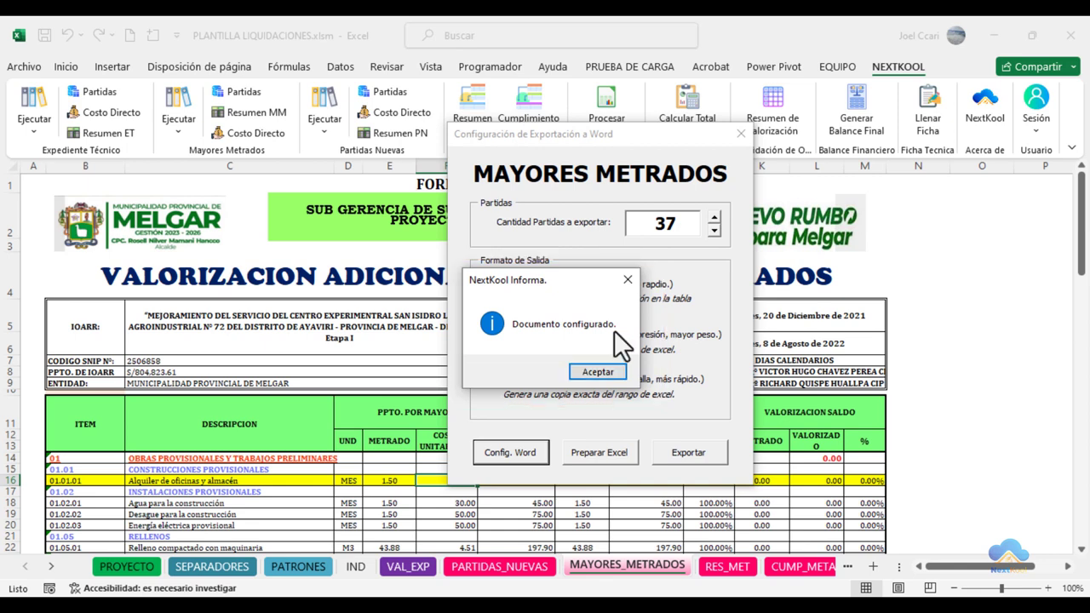
{"action": "left_click", "coordinate": [614, 368]}
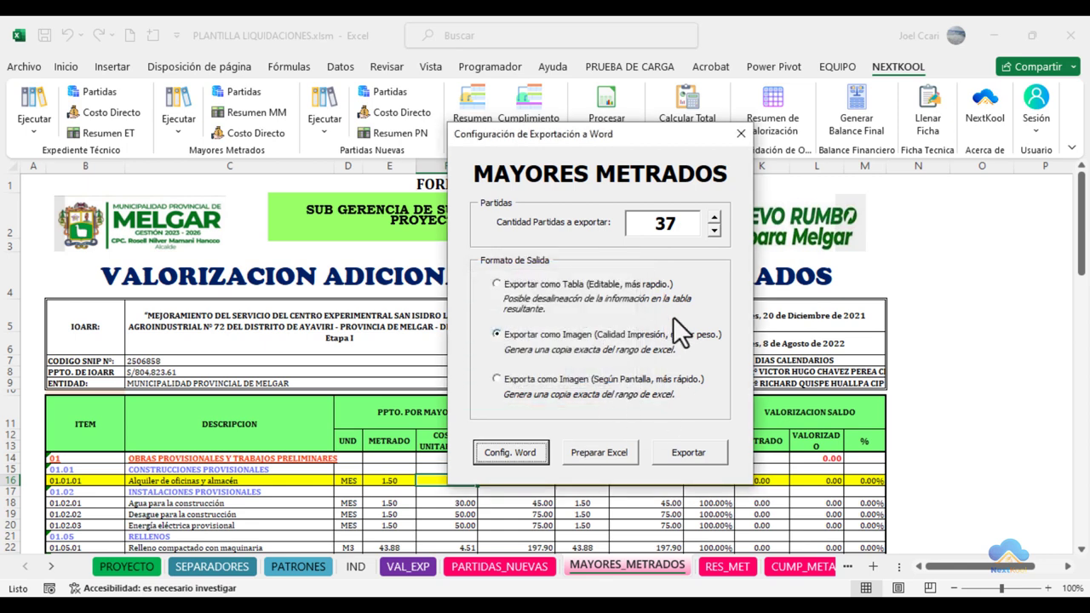
{"action": "left_click", "coordinate": [737, 133]}
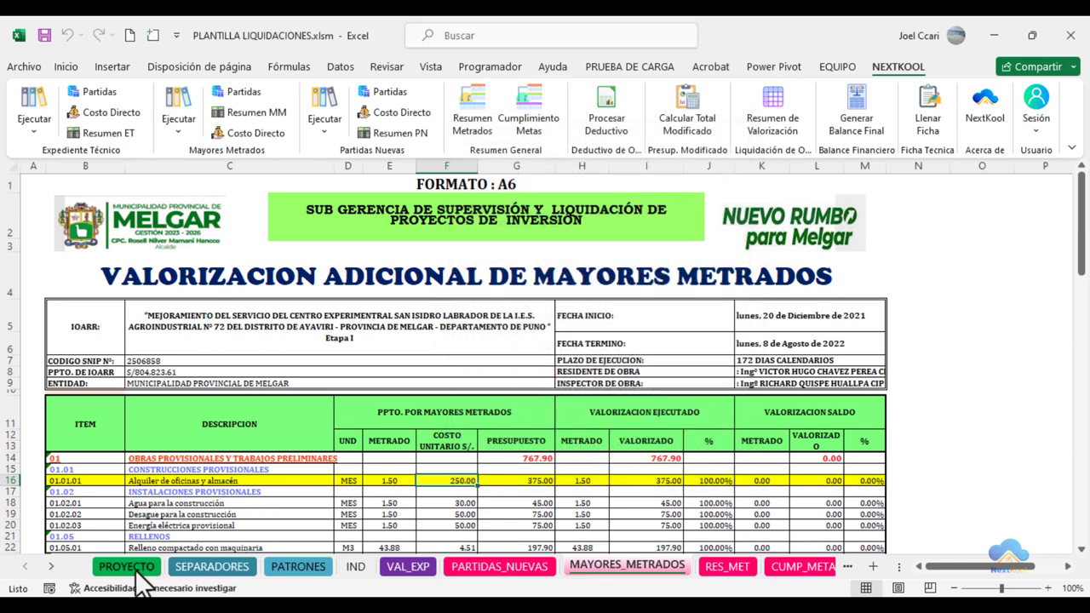
{"action": "left_click", "coordinate": [128, 568]}
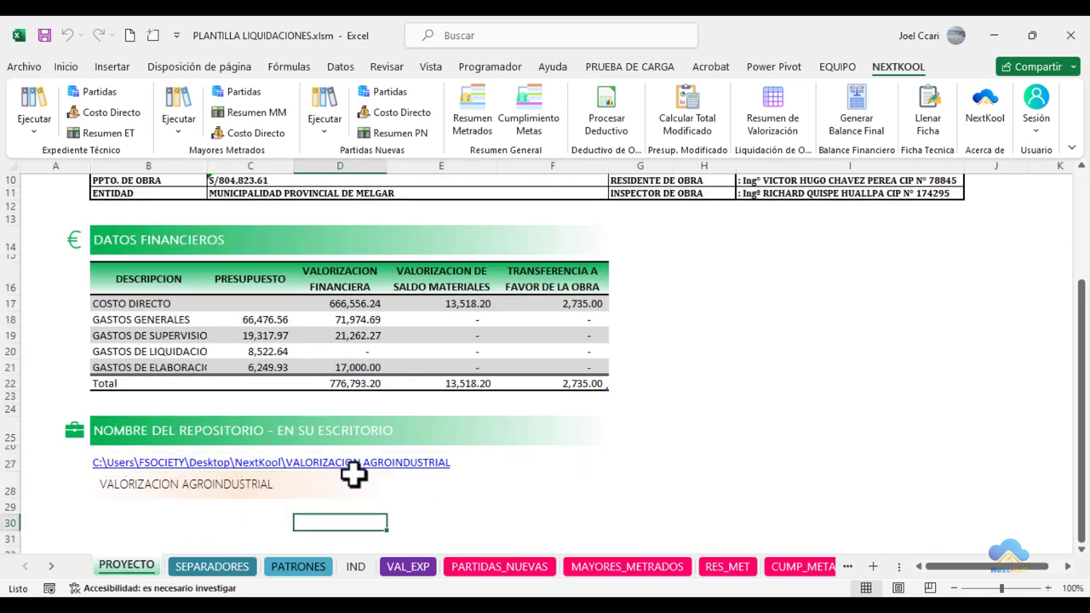
{"action": "left_click", "coordinate": [394, 466]}
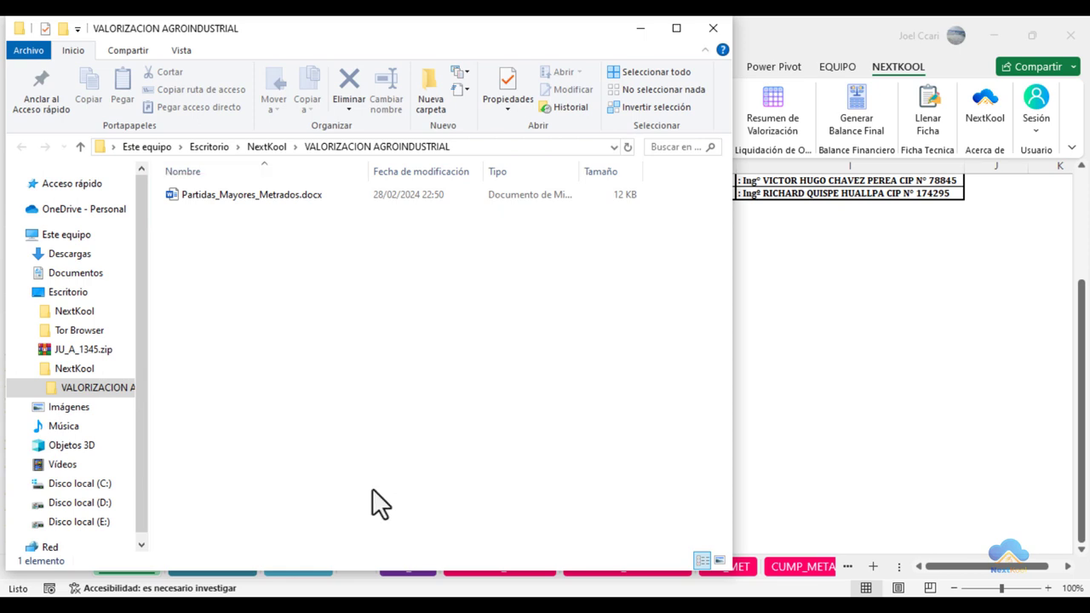
{"action": "mouse_move", "coordinate": [324, 595]}
{"action": "left_click", "coordinate": [372, 554]}
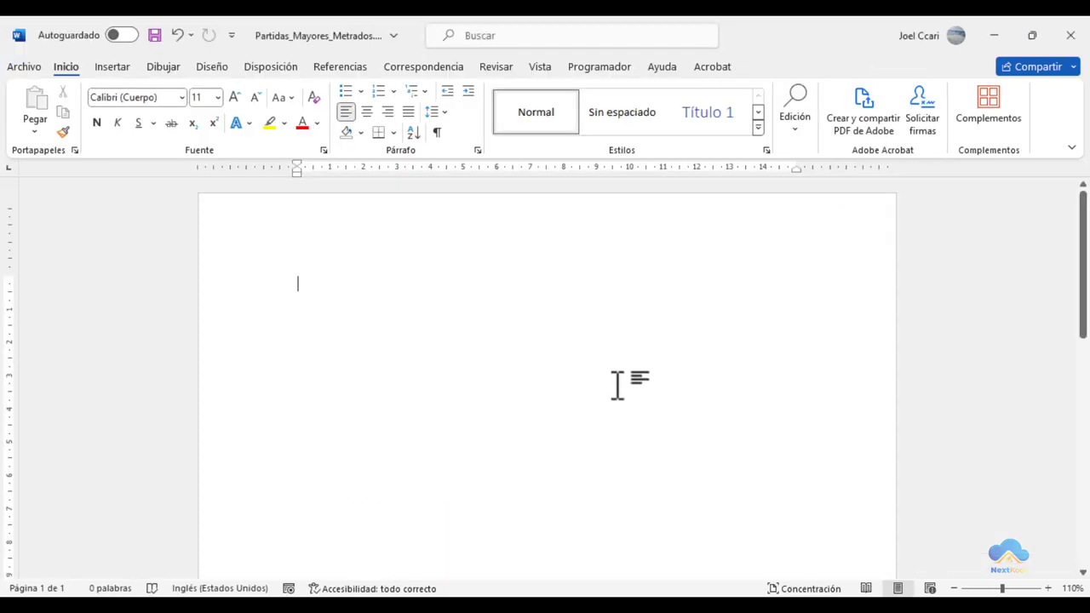
{"action": "mouse_move", "coordinate": [1083, 255]}
{"action": "left_mouse_down"}
{"action": "mouse_move", "coordinate": [1083, 474]}
{"action": "mouse_move", "coordinate": [1078, 250]}
{"action": "left_mouse_up"}
{"action": "left_click", "coordinate": [340, 603]}
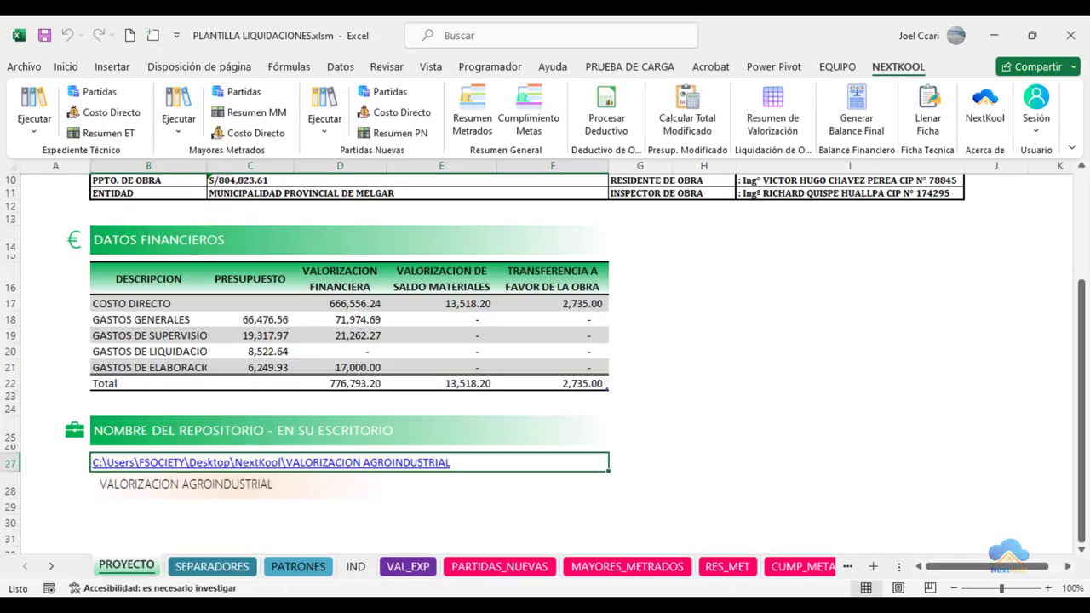
On MAYORES_METRADOS, open NextKool's Exportar partidas a Word dialog, set to 37 print-quality partidas.
{"action": "left_click", "coordinate": [614, 563]}
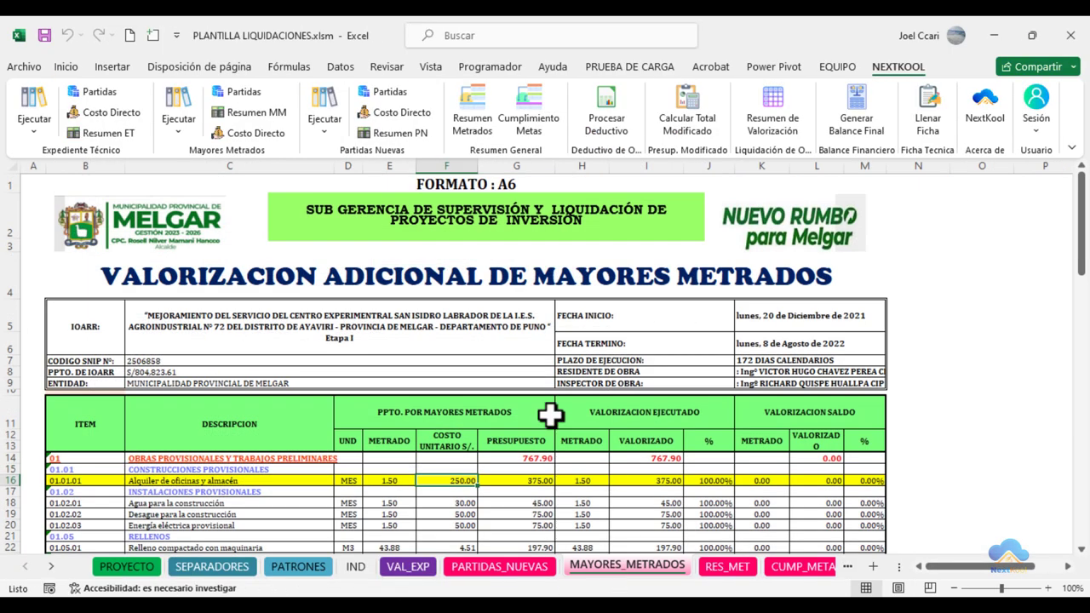
{"action": "left_click", "coordinate": [185, 137]}
{"action": "left_click", "coordinate": [205, 169]}
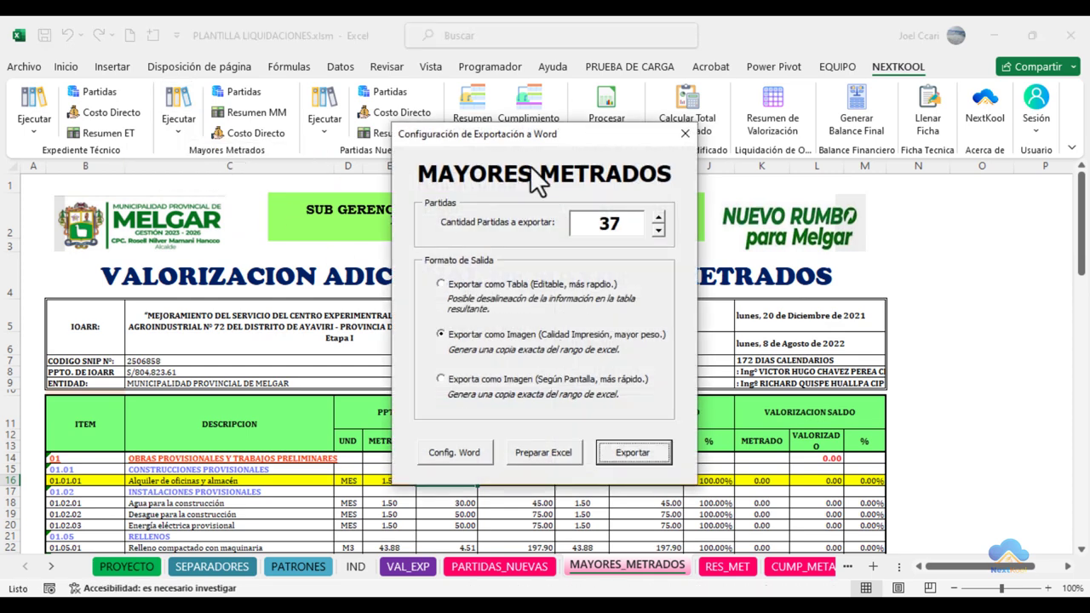
{"action": "left_click_drag", "start_coordinate": [519, 143], "coordinate": [639, 143]}
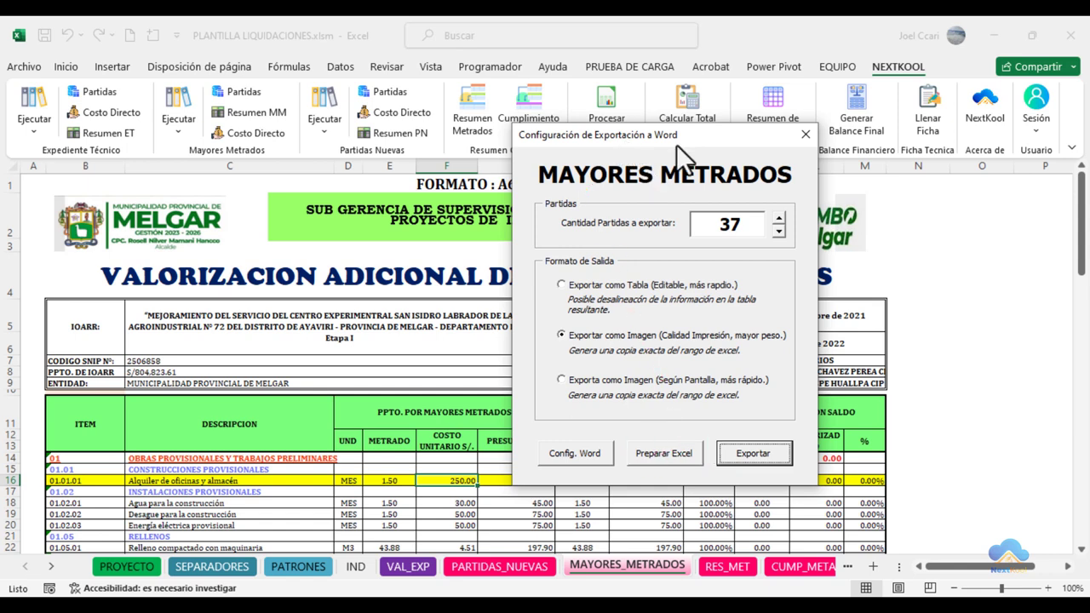
{"action": "mouse_move", "coordinate": [676, 144]}
{"action": "left_mouse_down"}
{"action": "mouse_move", "coordinate": [840, 162]}
{"action": "mouse_move", "coordinate": [833, 120]}
{"action": "mouse_move", "coordinate": [829, 256]}
{"action": "mouse_move", "coordinate": [853, 383]}
{"action": "mouse_move", "coordinate": [854, 475]}
{"action": "left_mouse_up"}
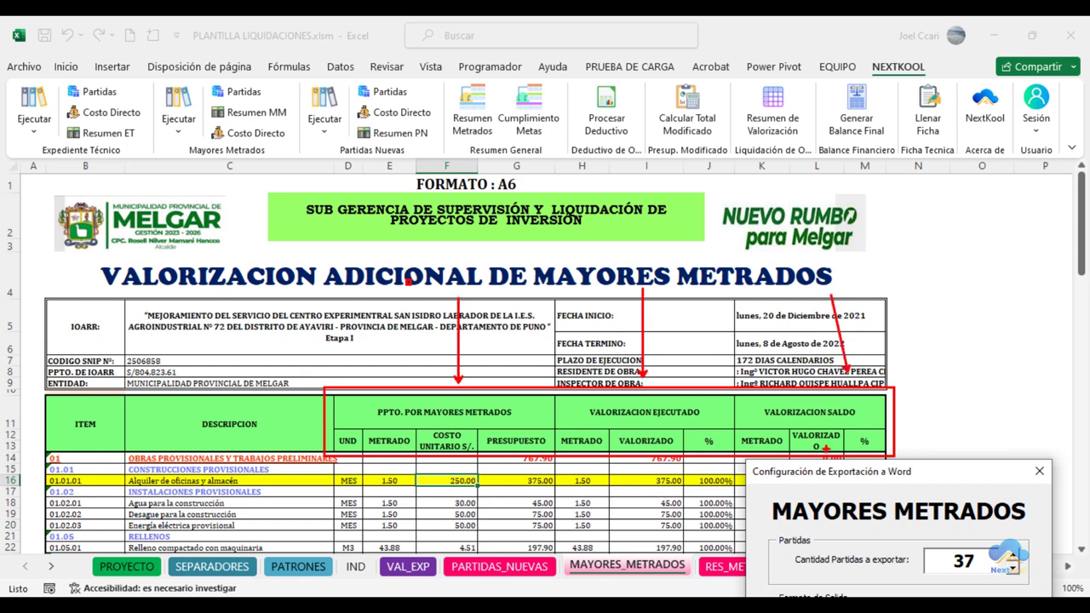
{"action": "left_click_drag", "start_coordinate": [870, 468], "coordinate": [868, 102]}
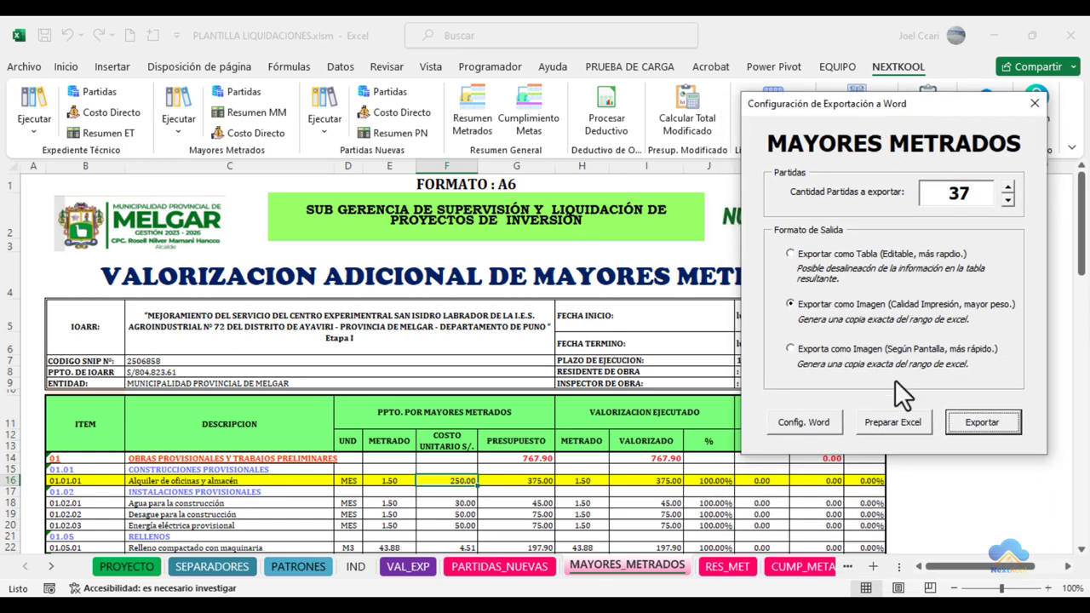
Run Preparar Excel so the valuation header reads EJECUTADO, keeping the dialog aside.
{"action": "left_click", "coordinate": [881, 421]}
{"action": "mouse_move", "coordinate": [803, 103]}
{"action": "left_mouse_down"}
{"action": "mouse_move", "coordinate": [847, 407]}
{"action": "mouse_move", "coordinate": [814, 536]}
{"action": "mouse_move", "coordinate": [787, 137]}
{"action": "left_mouse_up"}
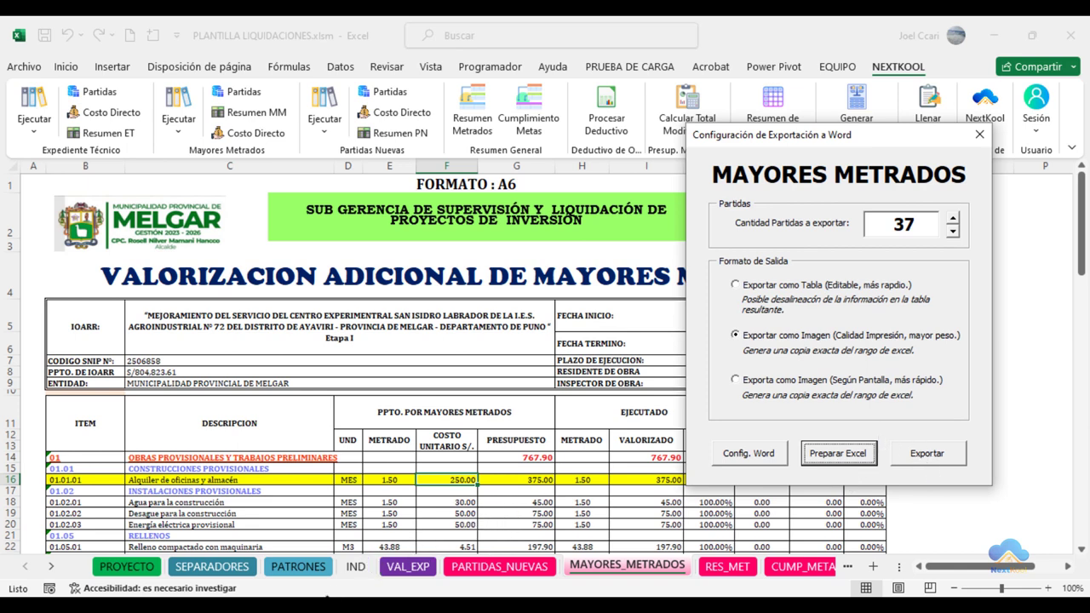
{"action": "mouse_move", "coordinate": [294, 606]}
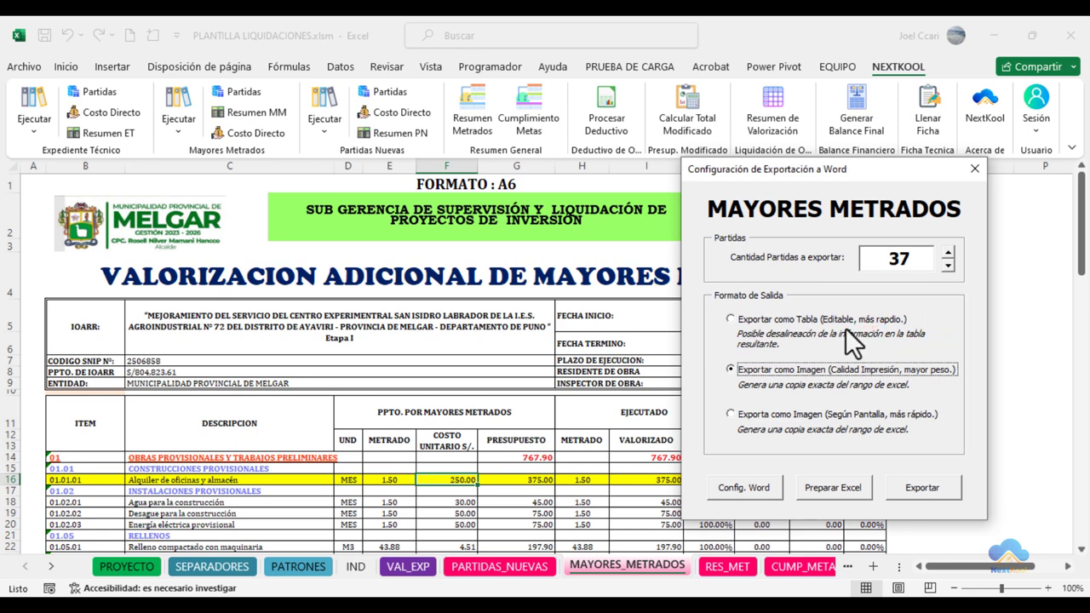
Export the 37 partidas to Word as editable tables, acknowledge success, and close the dialog.
{"action": "left_click", "coordinate": [730, 321]}
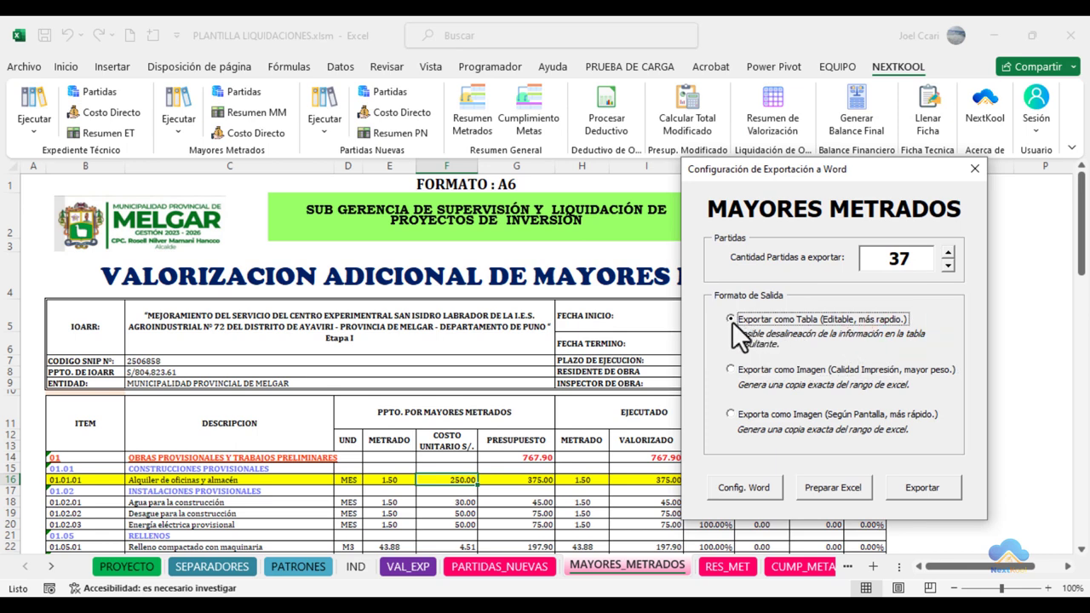
{"action": "left_click", "coordinate": [932, 488]}
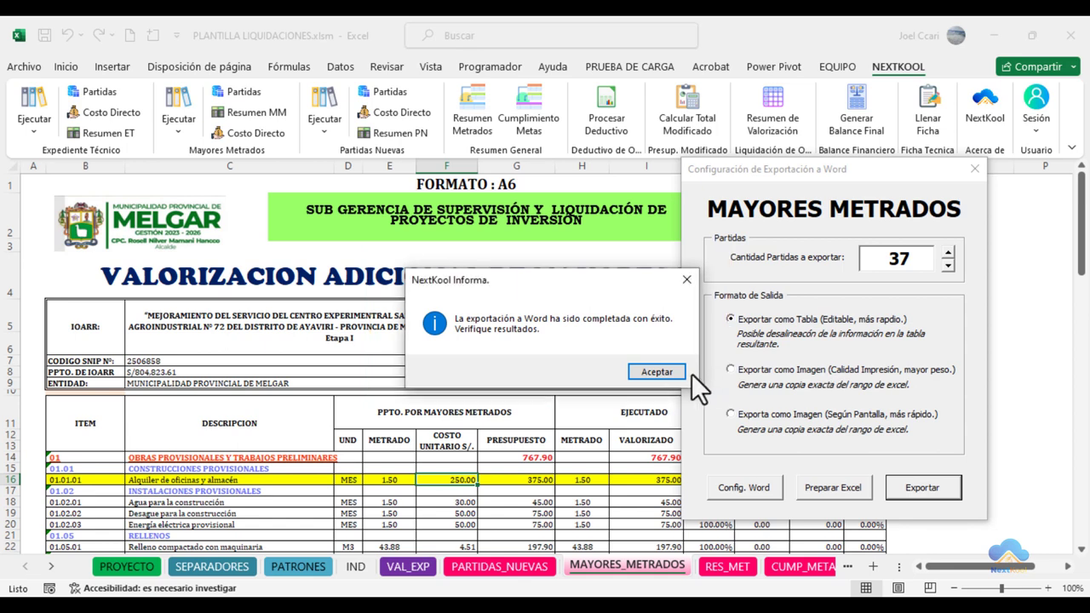
{"action": "left_click", "coordinate": [653, 372]}
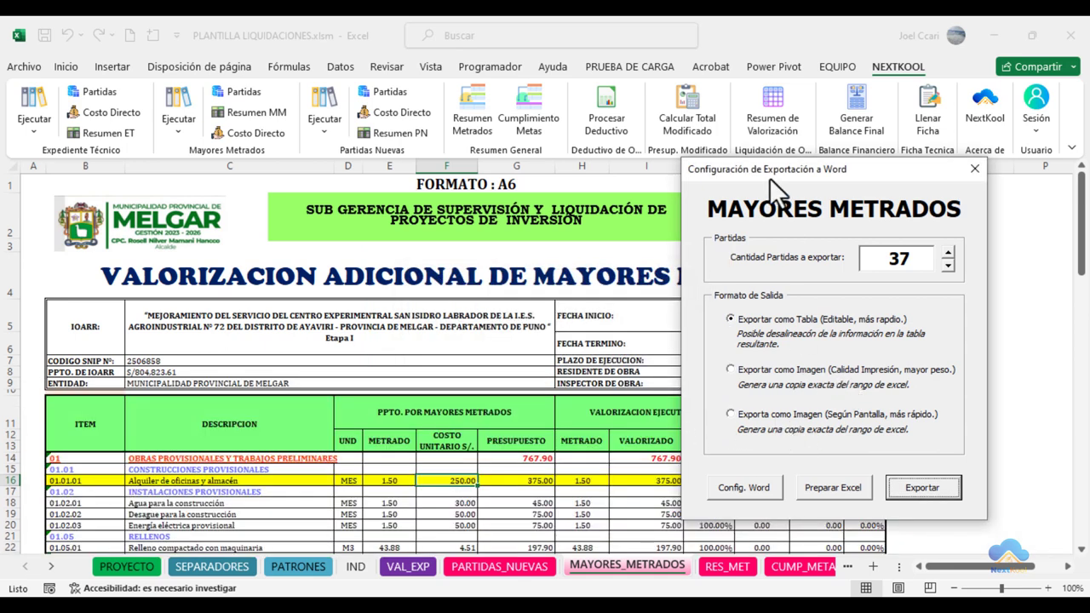
{"action": "left_click_drag", "start_coordinate": [769, 178], "coordinate": [850, 177]}
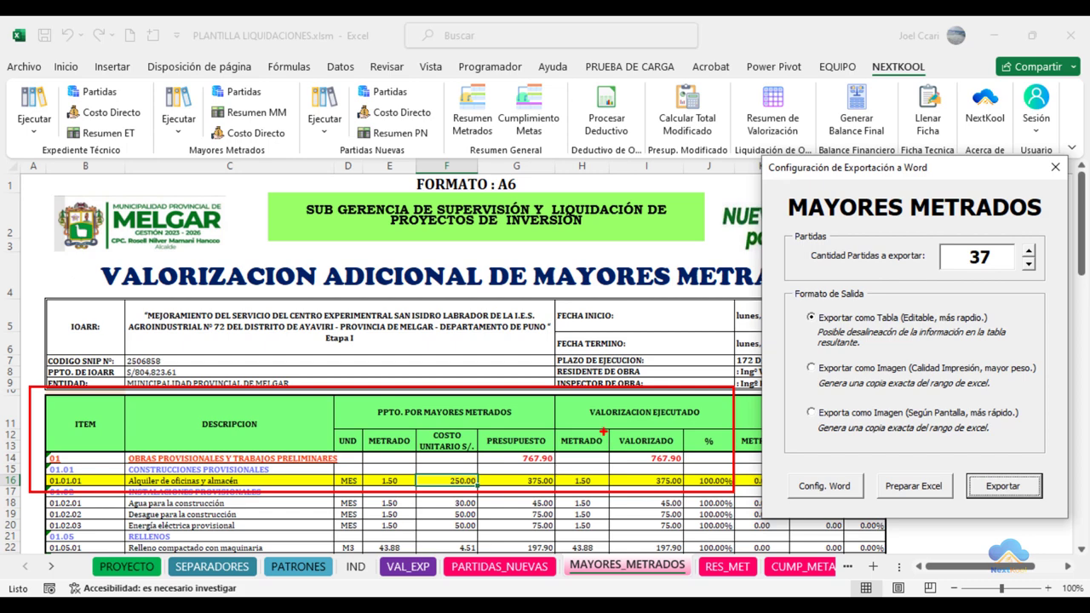
{"action": "left_click_drag", "start_coordinate": [959, 173], "coordinate": [833, 167]}
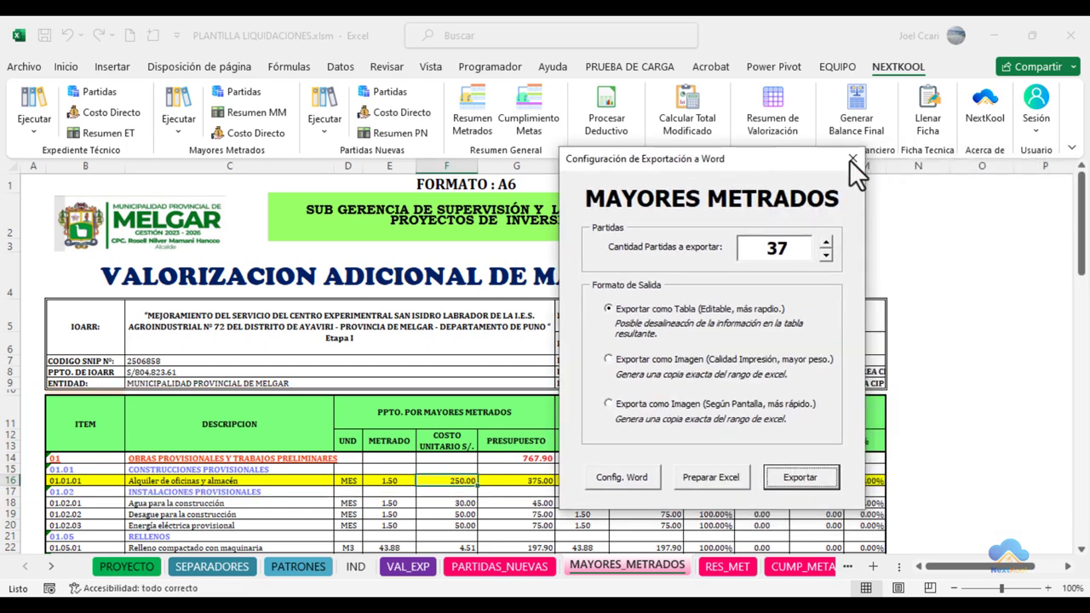
{"action": "left_click", "coordinate": [856, 158]}
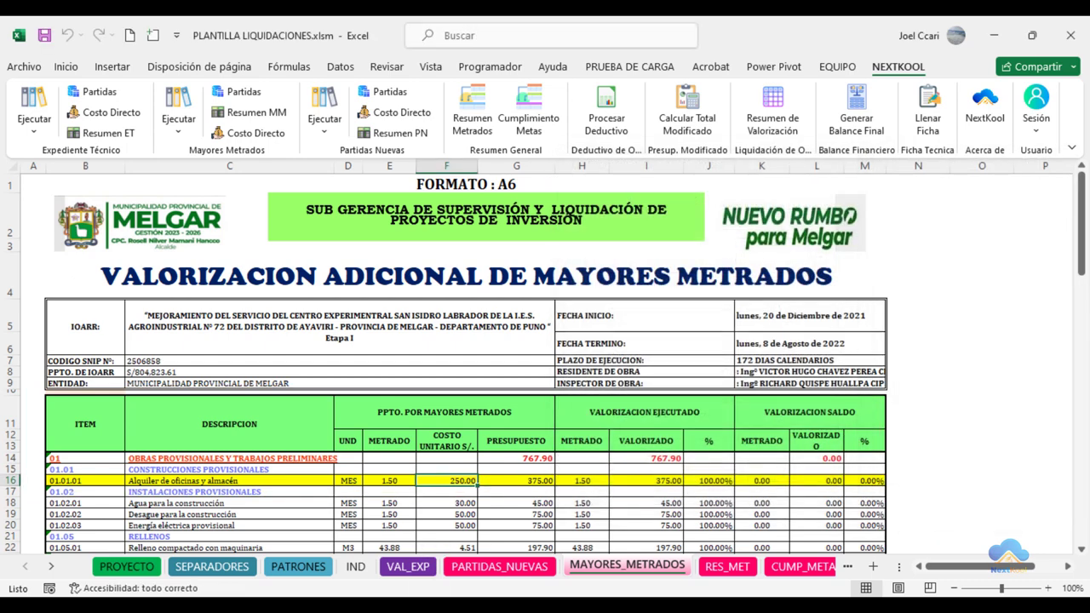
Scroll through the exported partida tables in Word to section 03.03.04.04, then return to Excel.
{"action": "left_click", "coordinate": [382, 579]}
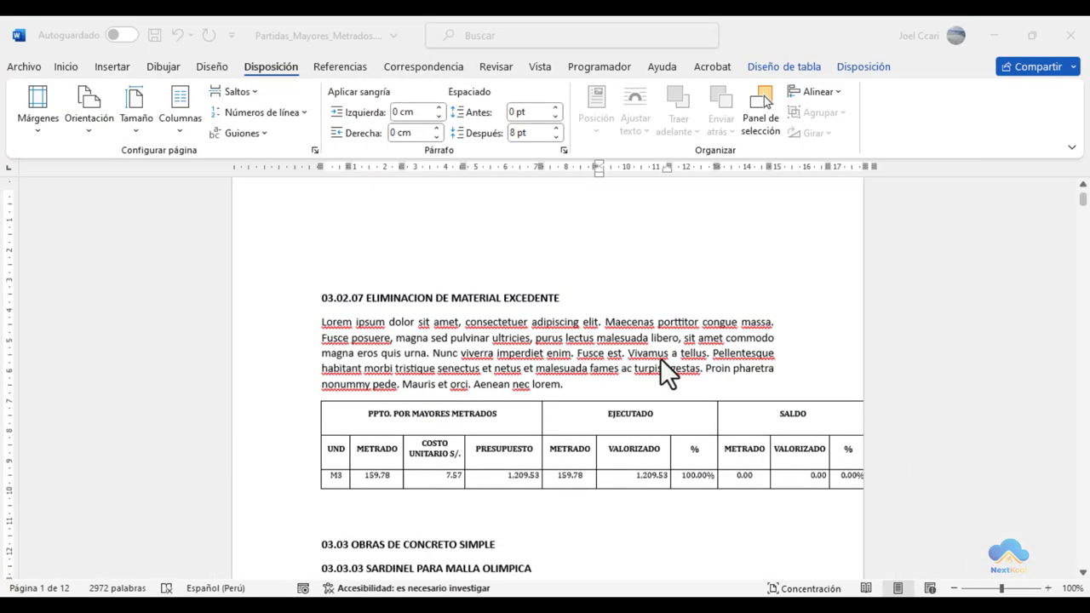
{"action": "scroll", "coordinate": [667, 412], "scroll_direction": "down", "scroll_amount": 10}
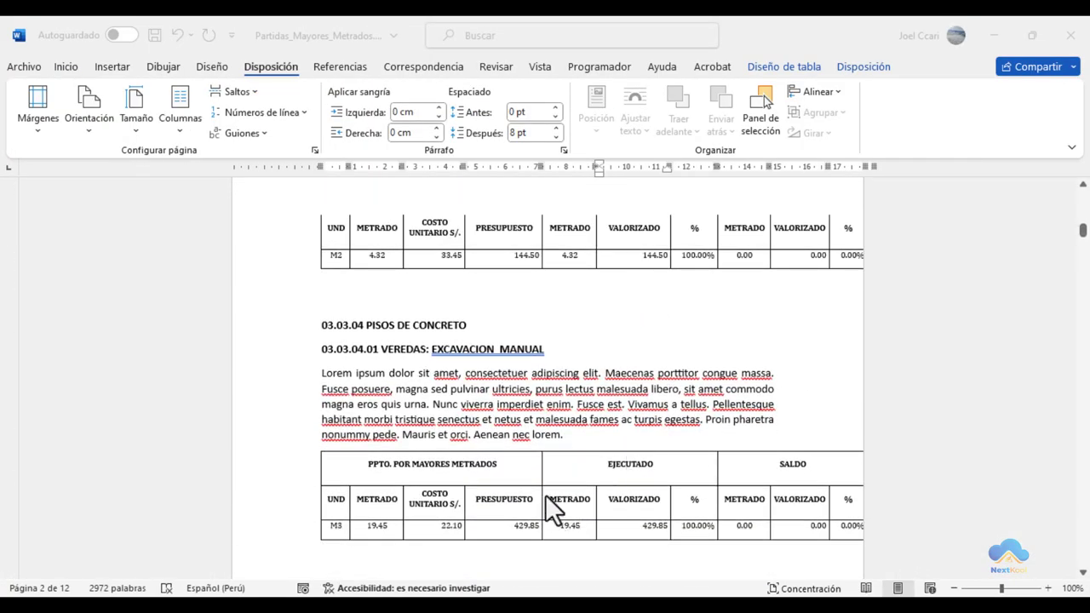
{"action": "left_click", "coordinate": [552, 508]}
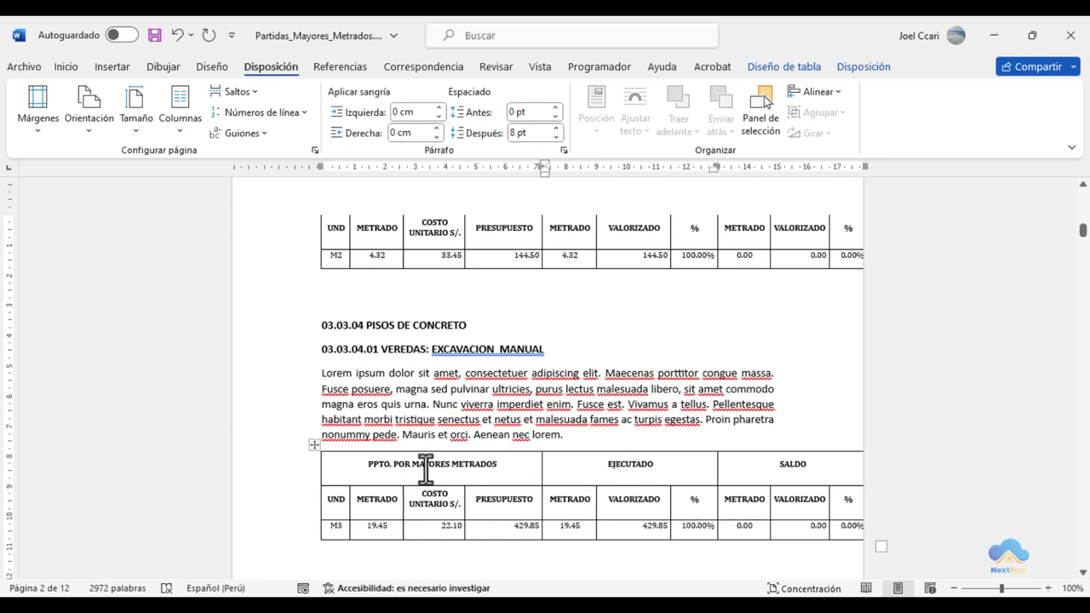
{"action": "left_click", "coordinate": [313, 445]}
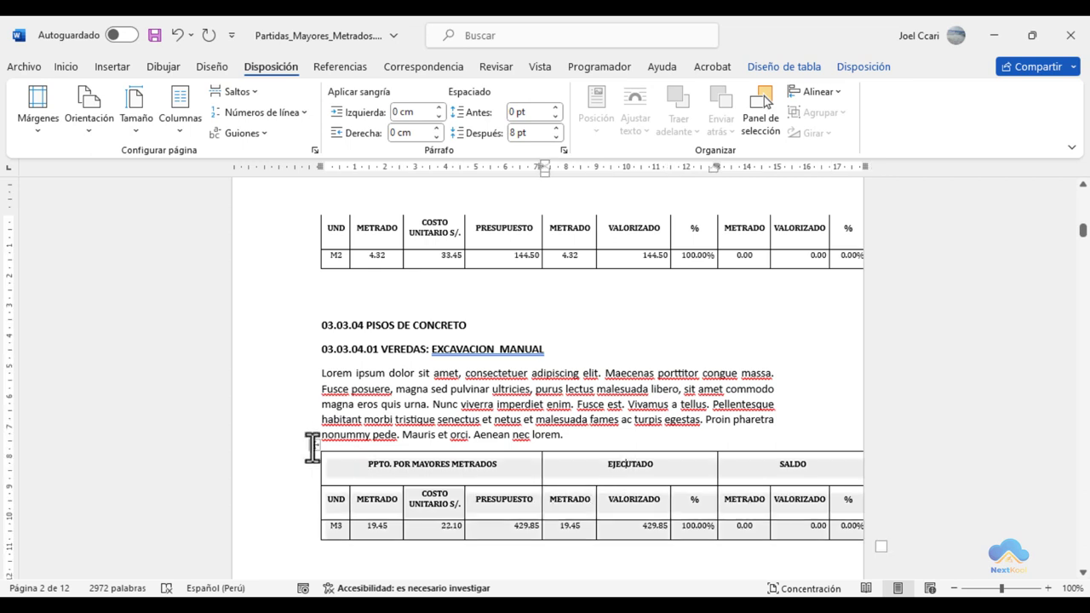
{"action": "left_click", "coordinate": [746, 498]}
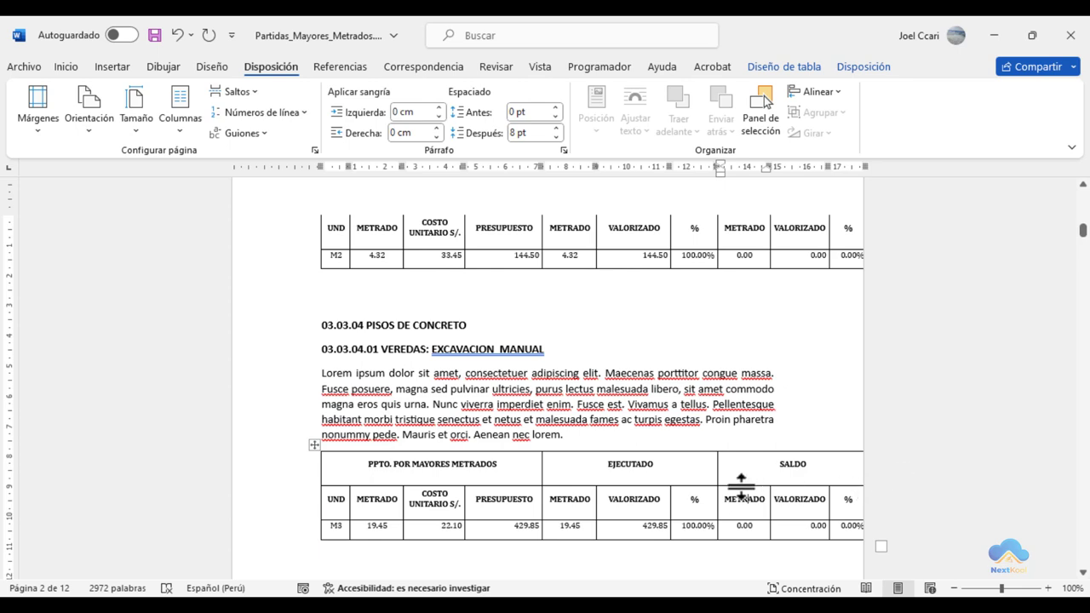
{"action": "scroll", "coordinate": [739, 489], "scroll_direction": "down", "scroll_amount": 2}
{"action": "scroll", "coordinate": [737, 491], "scroll_direction": "down", "scroll_amount": 2}
{"action": "scroll", "coordinate": [736, 492], "scroll_direction": "down", "scroll_amount": 2}
{"action": "scroll", "coordinate": [732, 496], "scroll_direction": "down", "scroll_amount": 1}
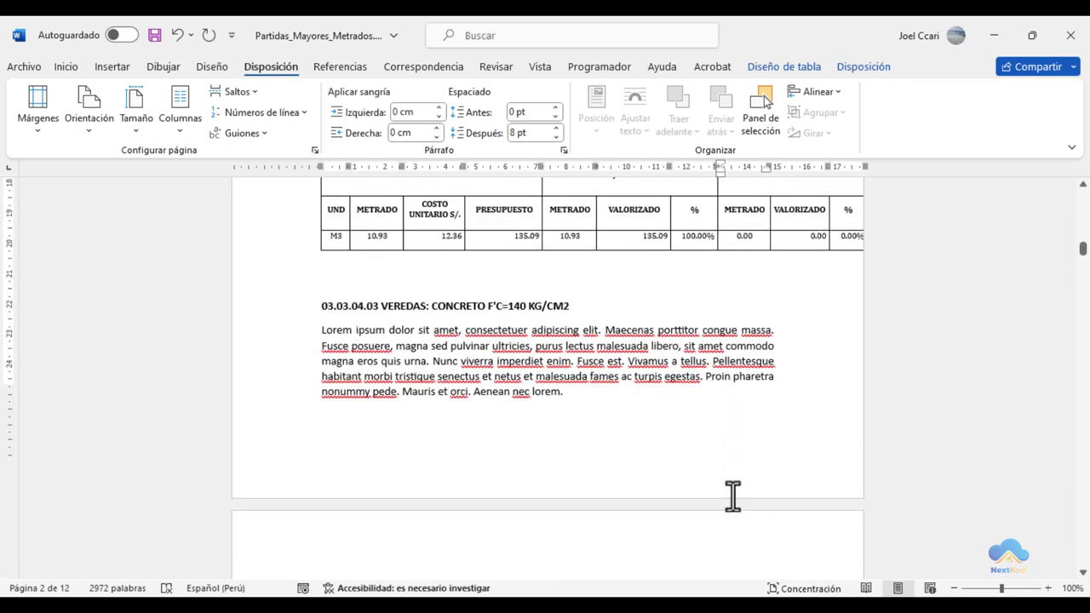
{"action": "scroll", "coordinate": [730, 495], "scroll_direction": "down", "scroll_amount": 4}
{"action": "scroll", "coordinate": [667, 462], "scroll_direction": "down", "scroll_amount": 3}
{"action": "left_click", "coordinate": [724, 332]}
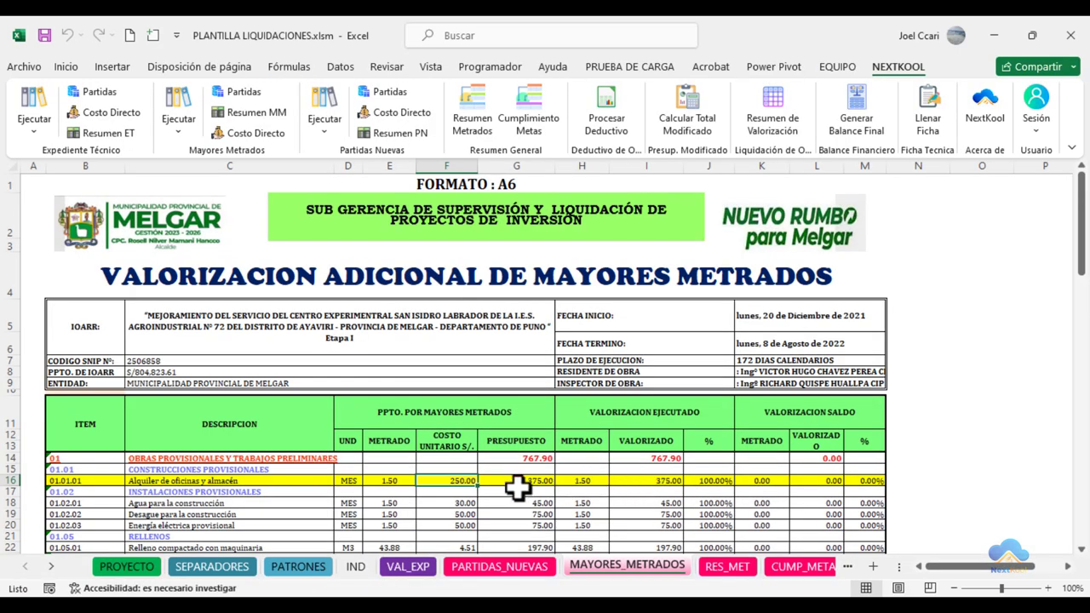
{"action": "left_click", "coordinate": [516, 490]}
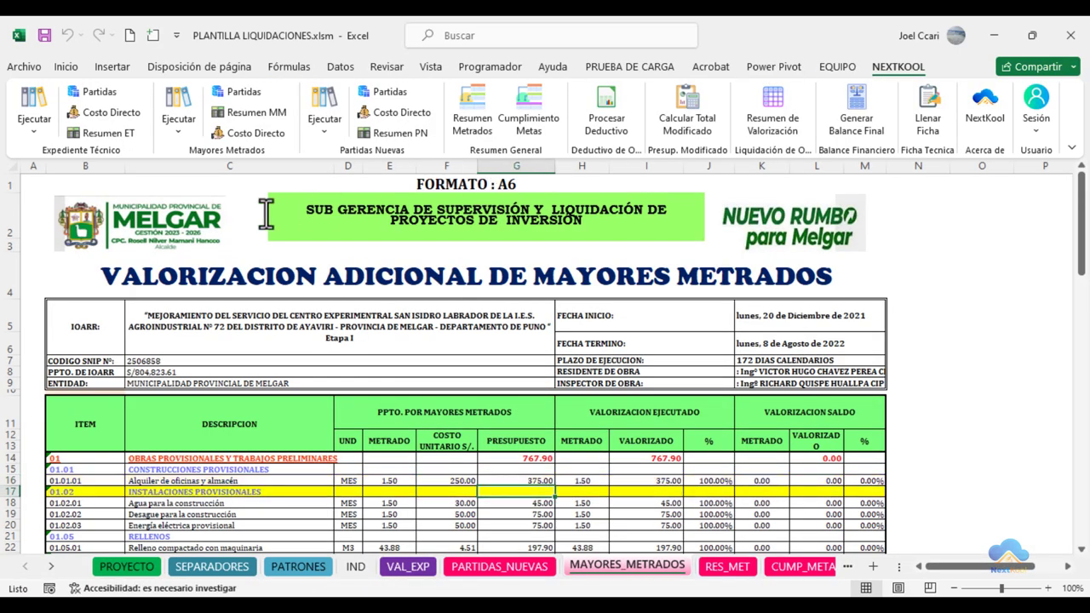
Reopen the Mayores Metrados Word export and reconfigure the Word document, checking it in Word.
{"action": "left_click", "coordinate": [180, 130]}
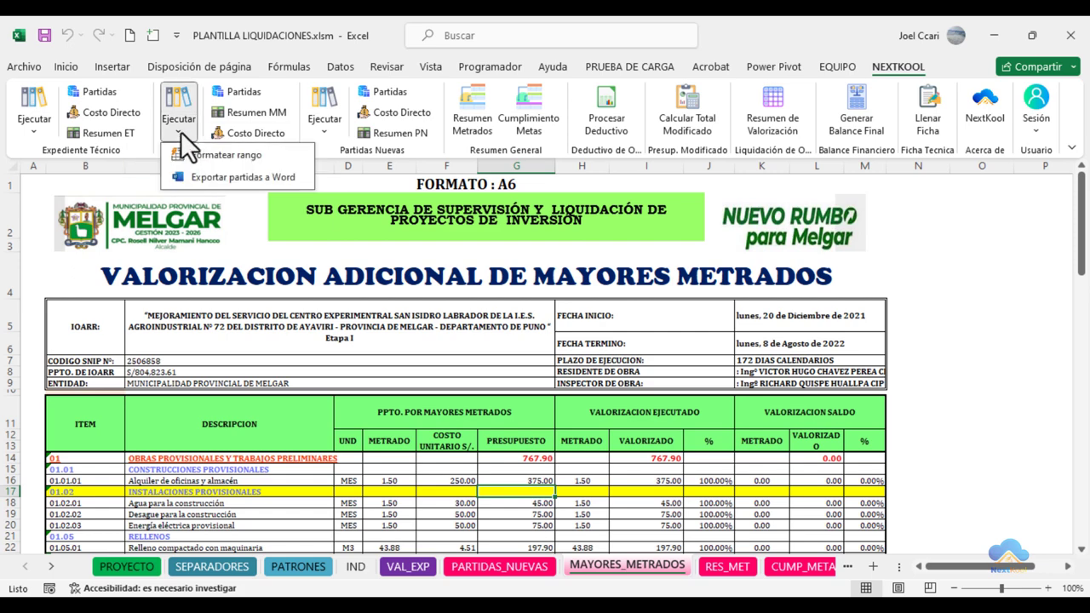
{"action": "left_click", "coordinate": [224, 177]}
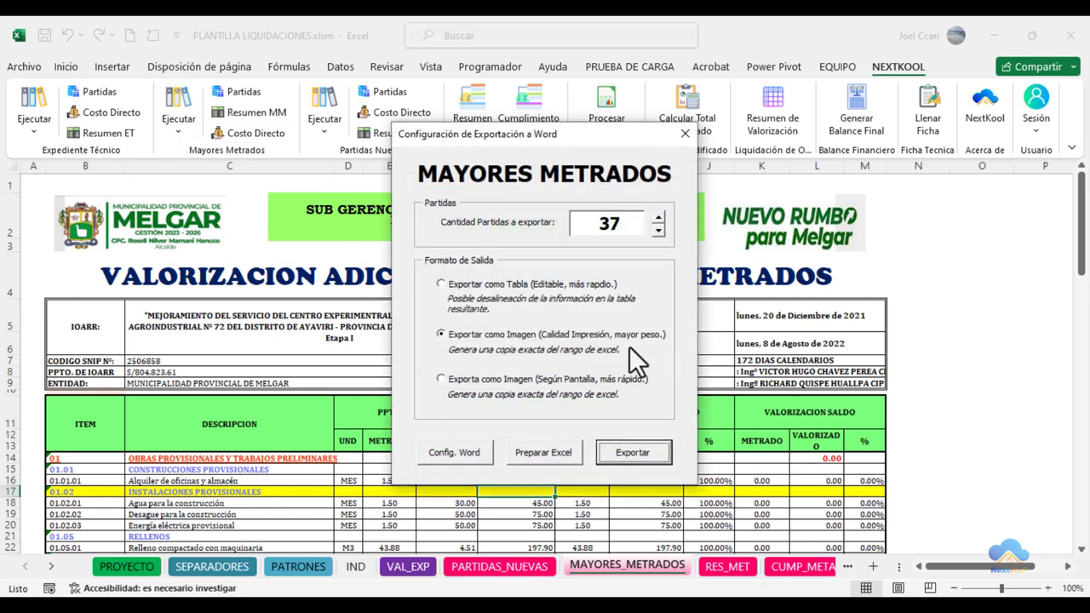
{"action": "left_click_drag", "start_coordinate": [533, 138], "coordinate": [642, 135]}
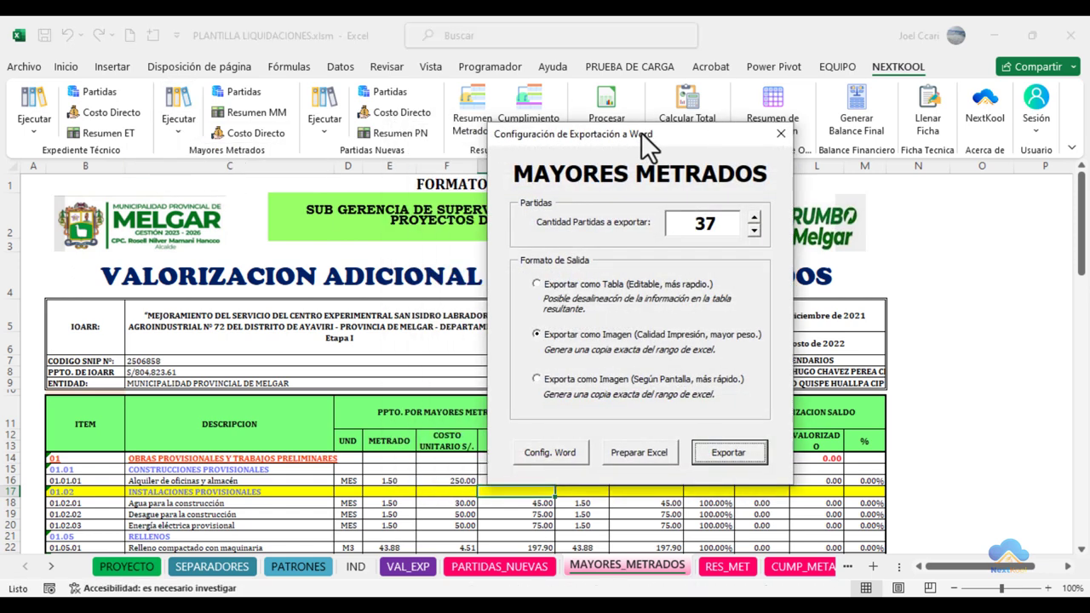
{"action": "left_click", "coordinate": [566, 447]}
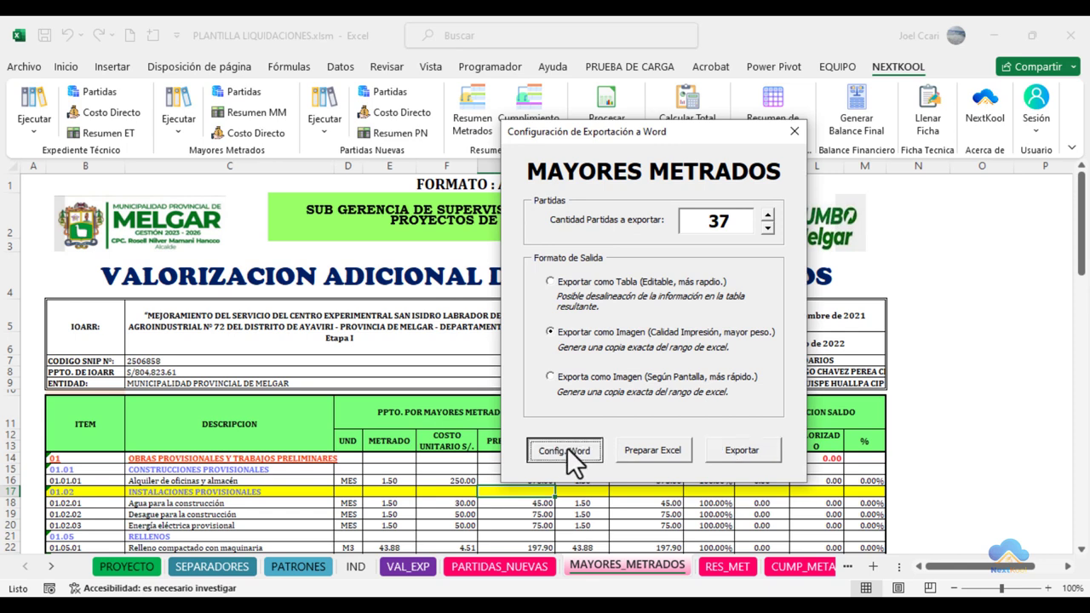
{"action": "left_click", "coordinate": [597, 373]}
{"action": "mouse_move", "coordinate": [377, 576]}
{"action": "left_click", "coordinate": [324, 536]}
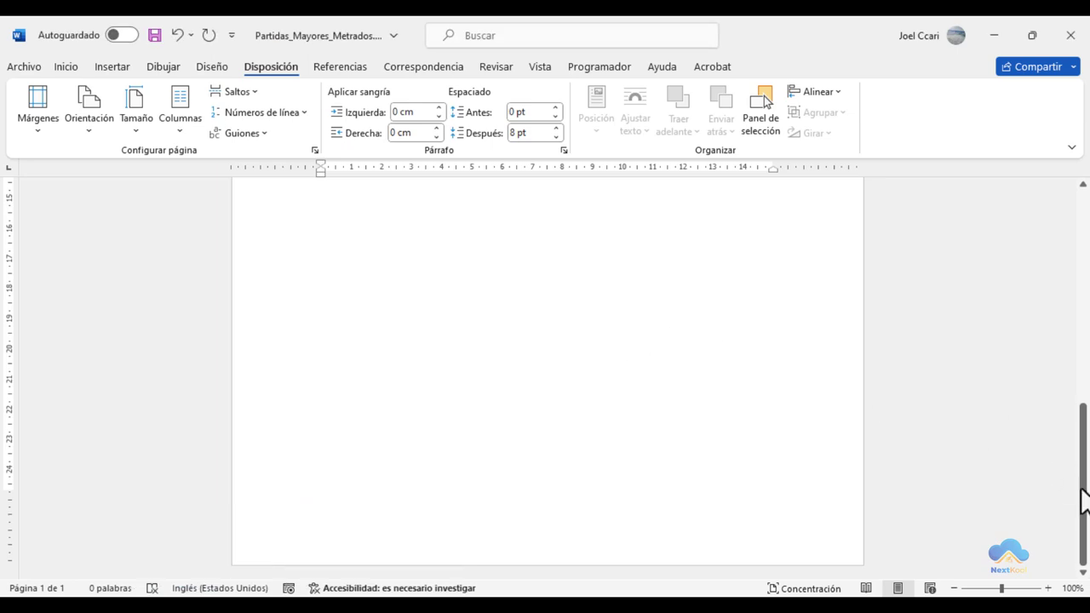
{"action": "left_click_drag", "start_coordinate": [1083, 499], "coordinate": [1083, 287]}
{"action": "left_click", "coordinate": [990, 36]}
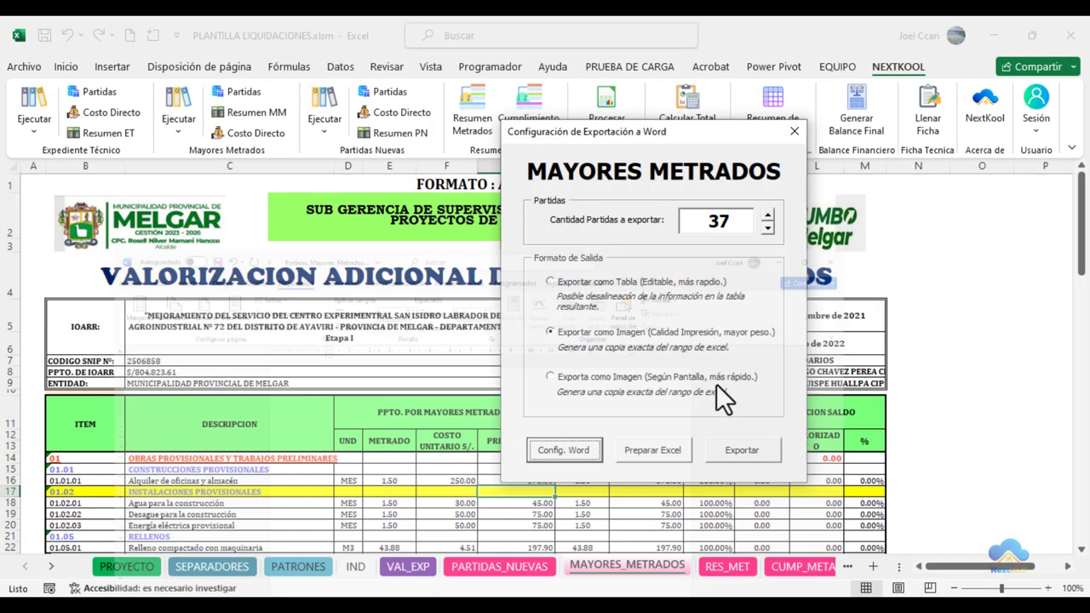
Export the 37 partidas as screen-based images after Preparar Excel, and acknowledge the success message.
{"action": "left_click", "coordinate": [595, 379]}
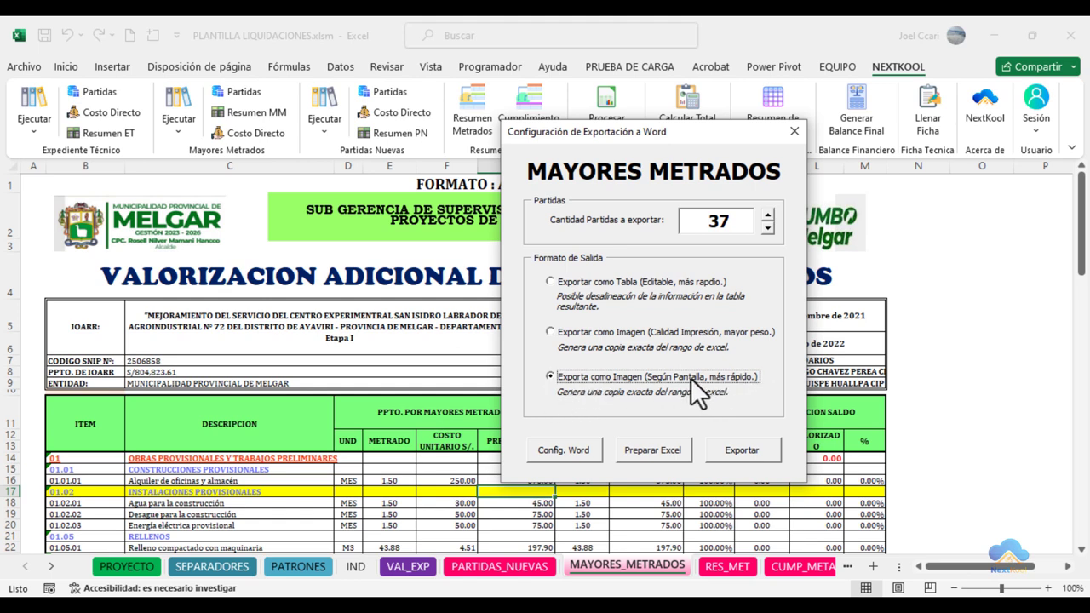
{"action": "left_click", "coordinate": [648, 449]}
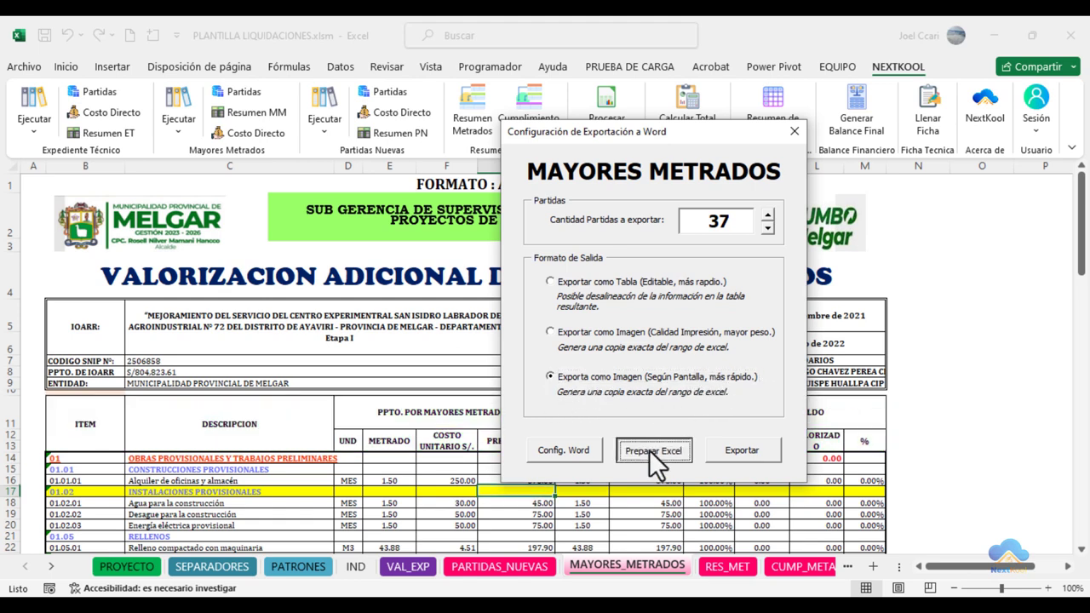
{"action": "left_click_drag", "start_coordinate": [618, 134], "coordinate": [789, 124]}
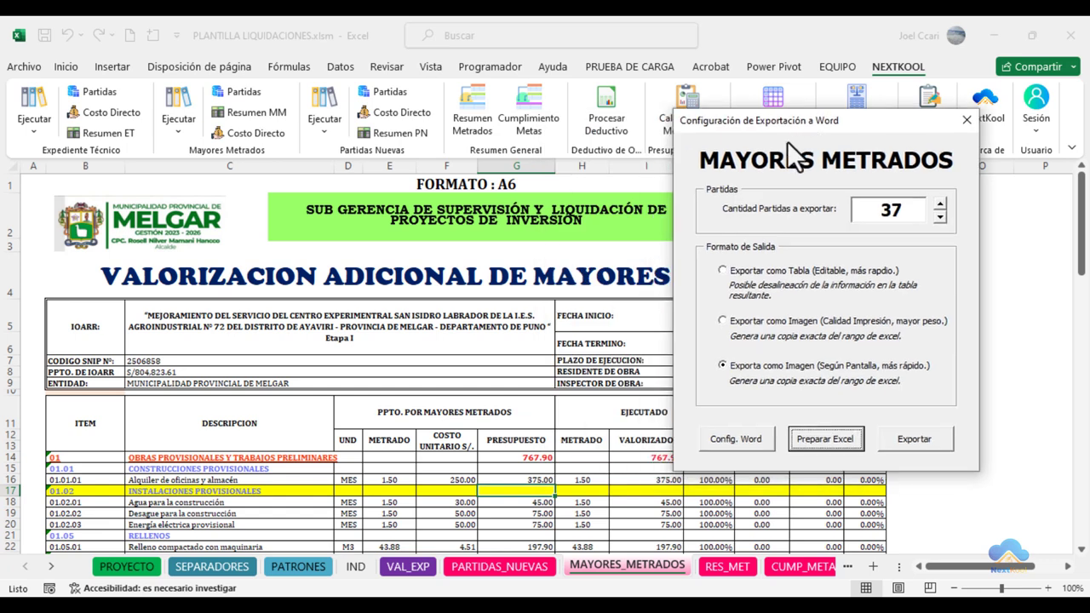
{"action": "left_click", "coordinate": [912, 444]}
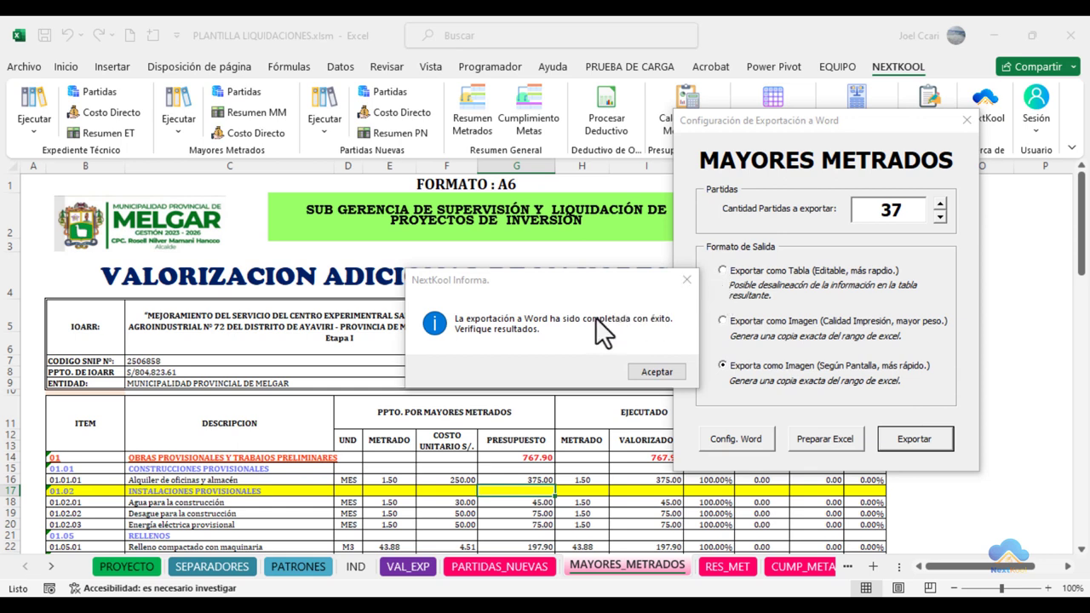
{"action": "left_click_drag", "start_coordinate": [395, 262], "coordinate": [712, 400]}
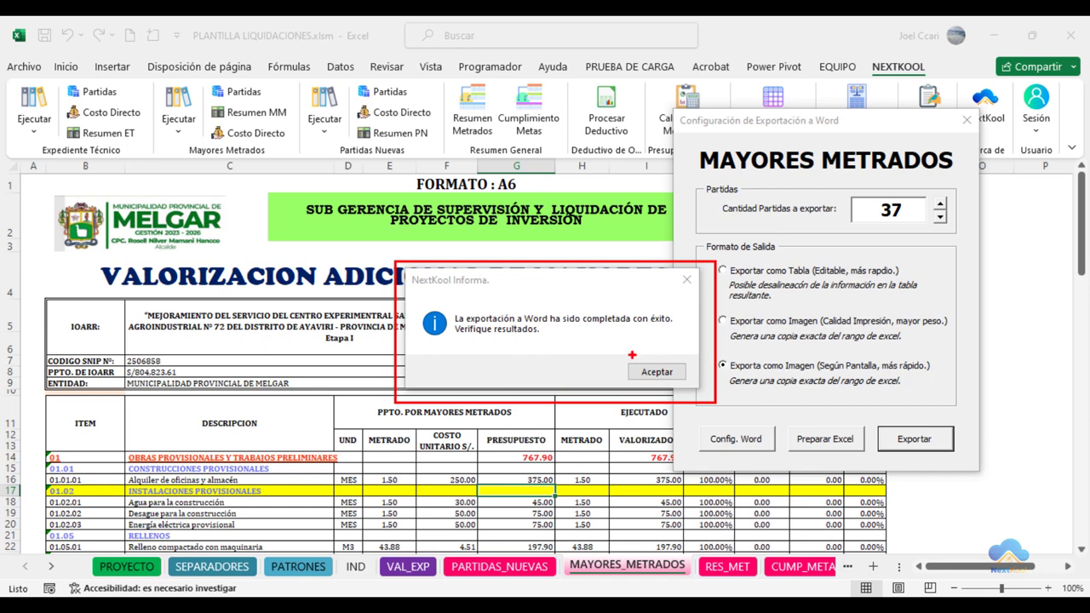
{"action": "left_click", "coordinate": [656, 371]}
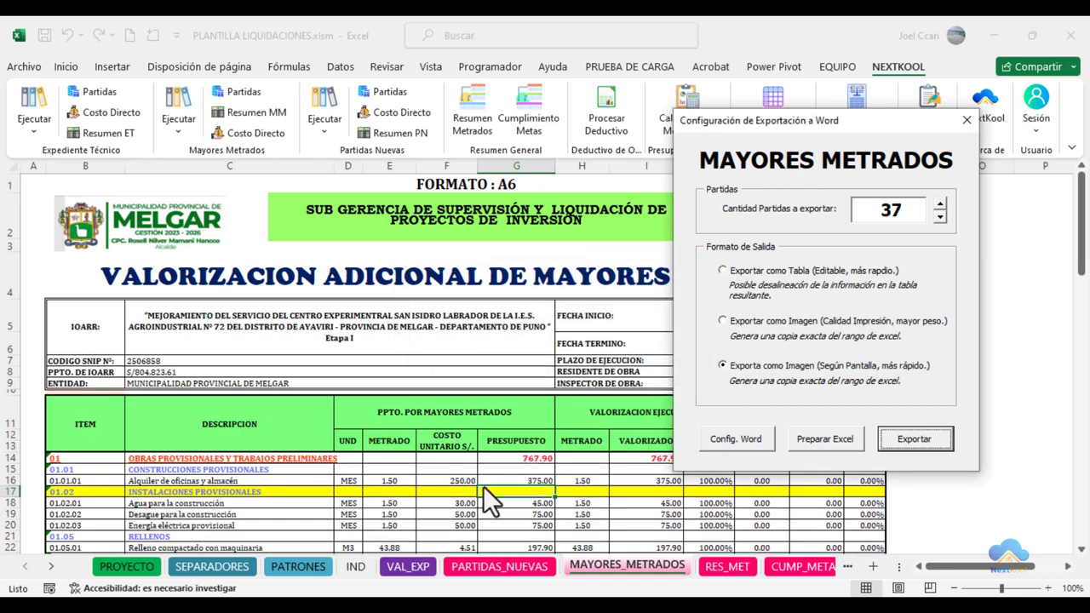
{"action": "mouse_move", "coordinate": [325, 593]}
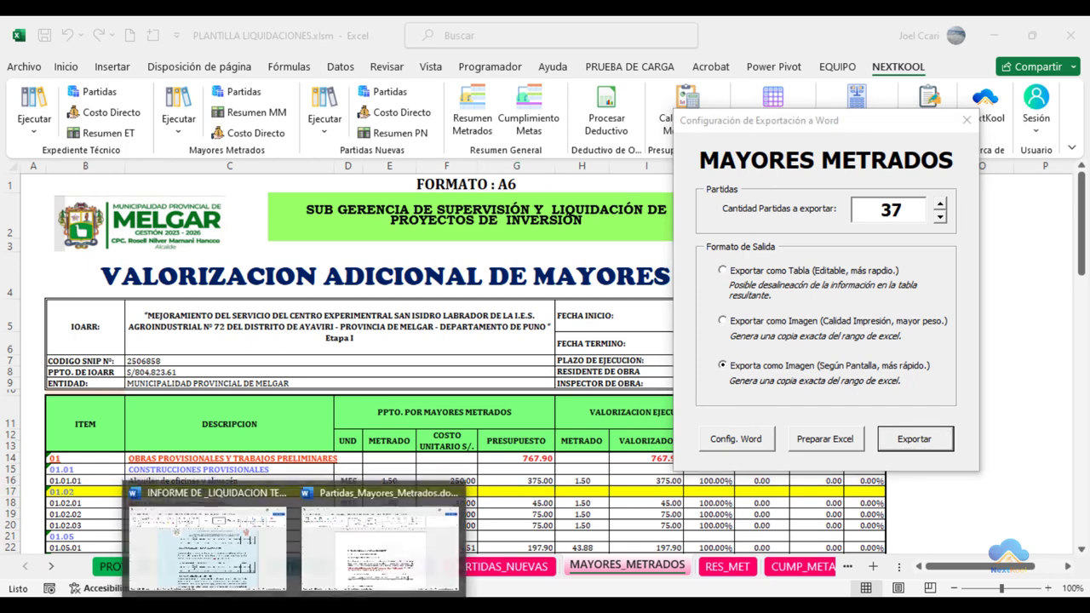
{"action": "left_click", "coordinate": [406, 545]}
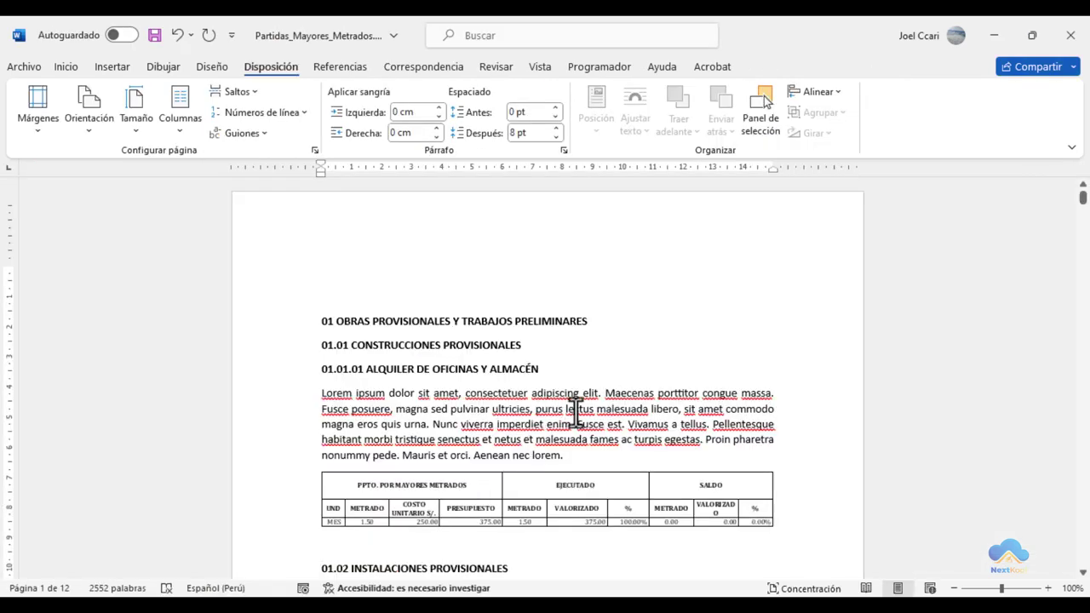
{"action": "left_click_drag", "start_coordinate": [321, 321], "coordinate": [593, 322]}
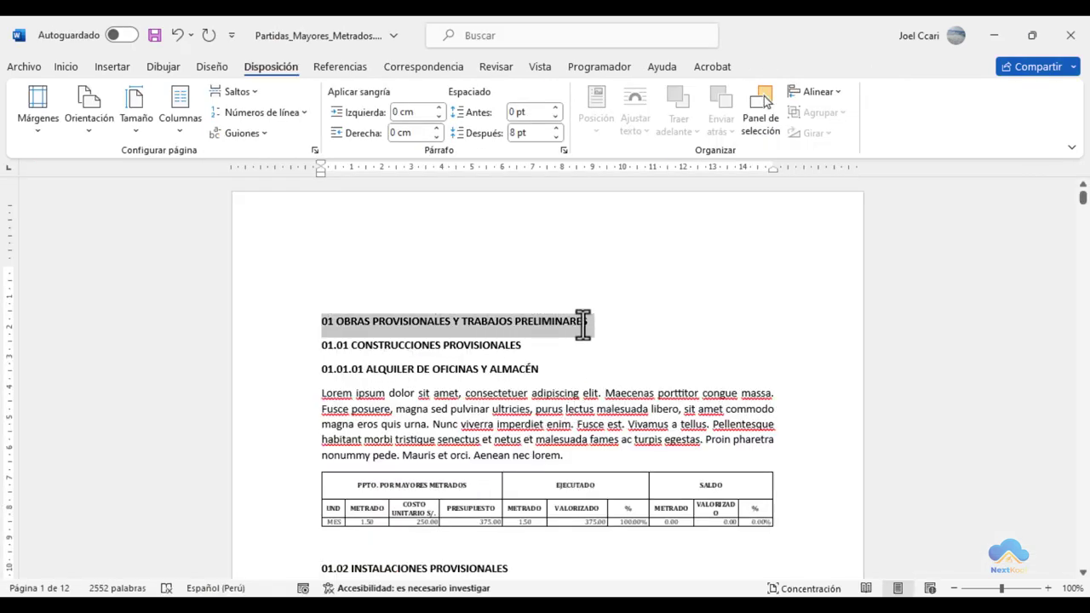
{"action": "left_click", "coordinate": [593, 409]}
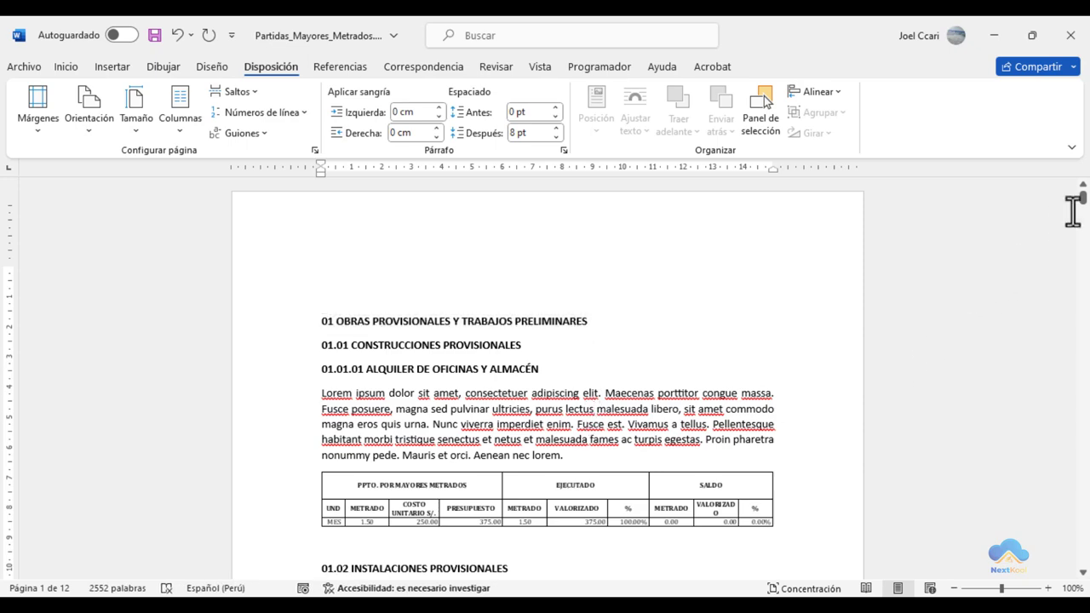
{"action": "left_click_drag", "start_coordinate": [1082, 204], "coordinate": [1082, 247]}
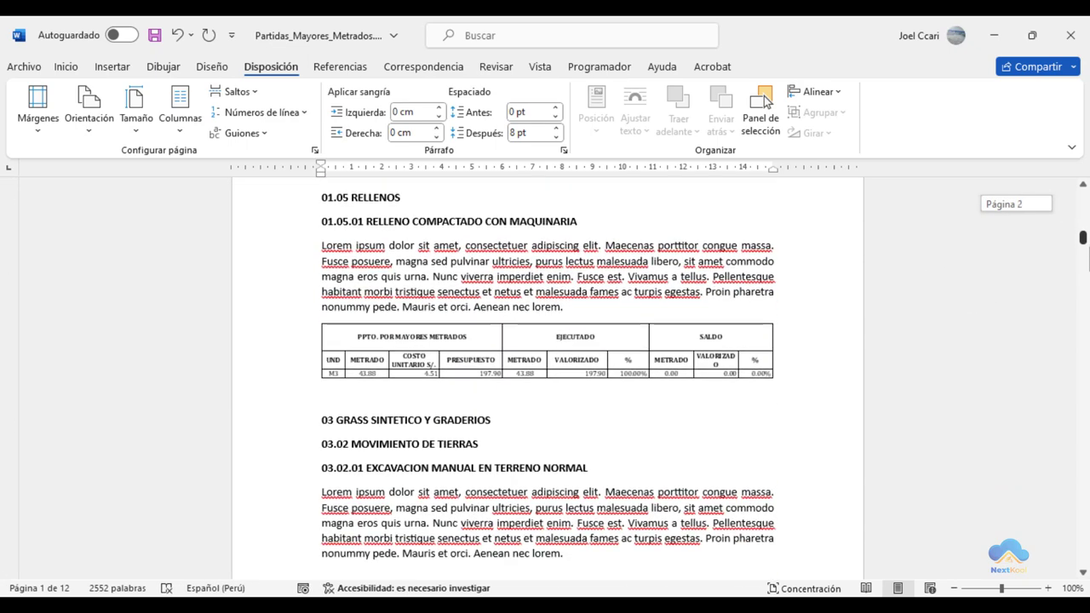
{"action": "left_click", "coordinate": [695, 344]}
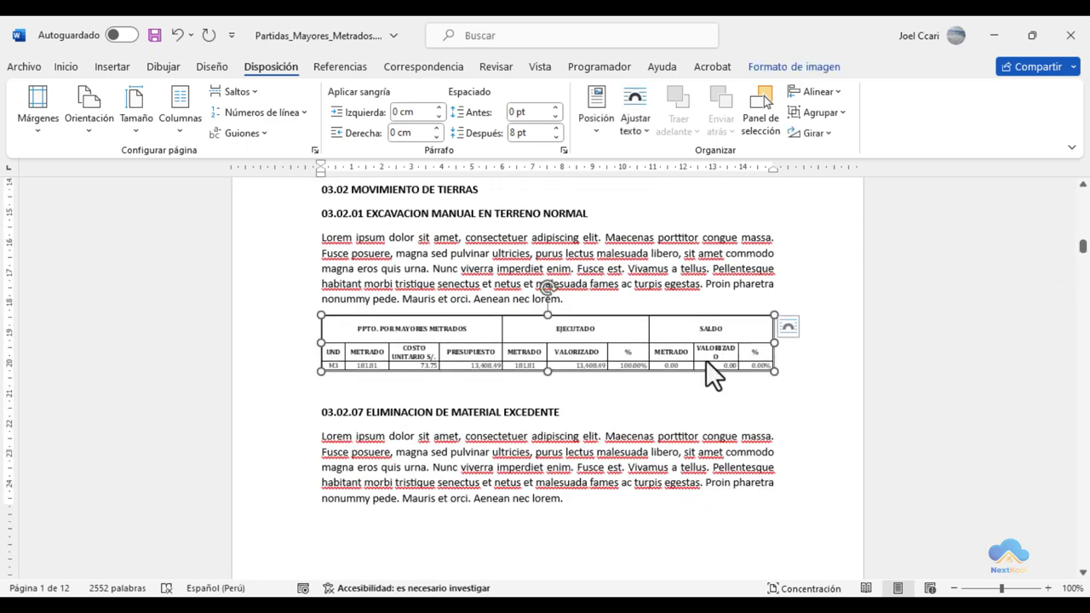
{"action": "left_click", "coordinate": [668, 464]}
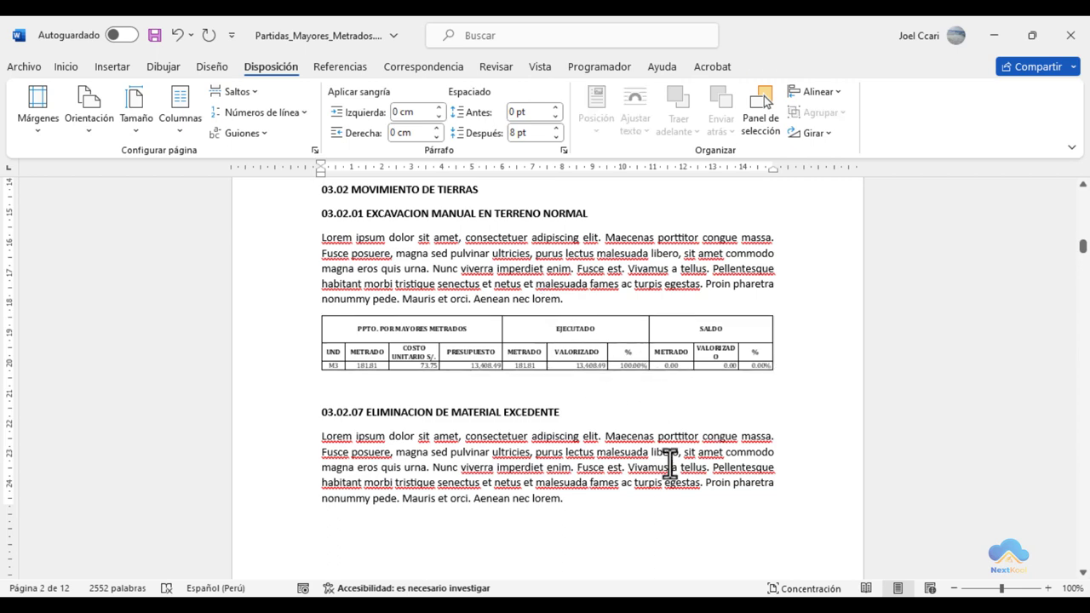
{"action": "scroll", "coordinate": [668, 463], "scroll_direction": "down", "scroll_amount": 2}
{"action": "scroll", "coordinate": [668, 460], "scroll_direction": "down", "scroll_amount": 4}
{"action": "scroll", "coordinate": [664, 452], "scroll_direction": "down", "scroll_amount": 3}
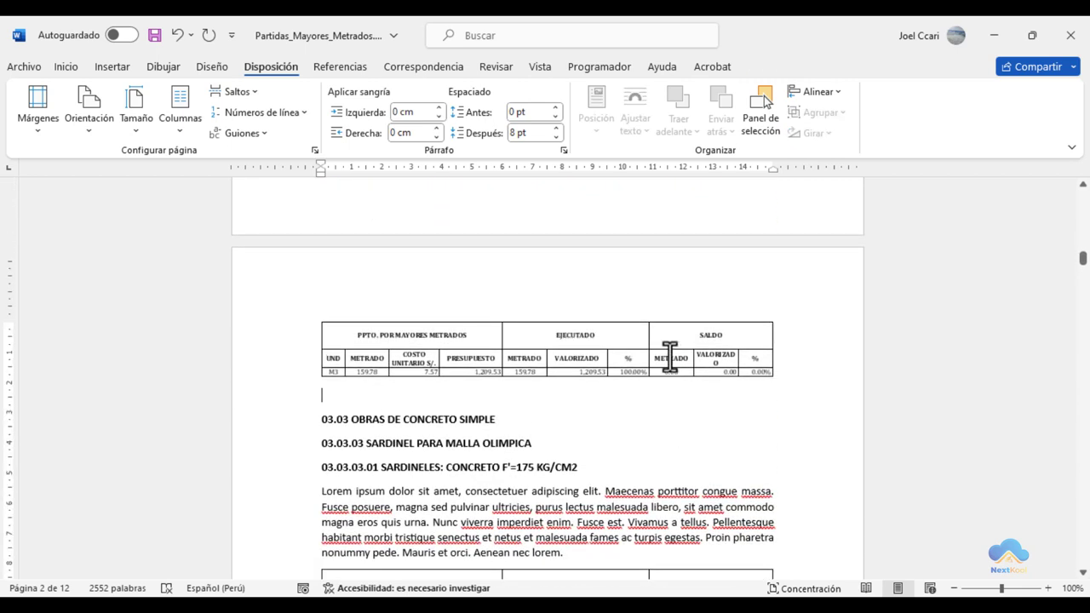
{"action": "left_click", "coordinate": [669, 349]}
{"action": "scroll", "coordinate": [671, 426], "scroll_direction": "down", "scroll_amount": 3}
{"action": "left_click", "coordinate": [519, 459]}
{"action": "scroll", "coordinate": [518, 460], "scroll_direction": "down", "scroll_amount": 10}
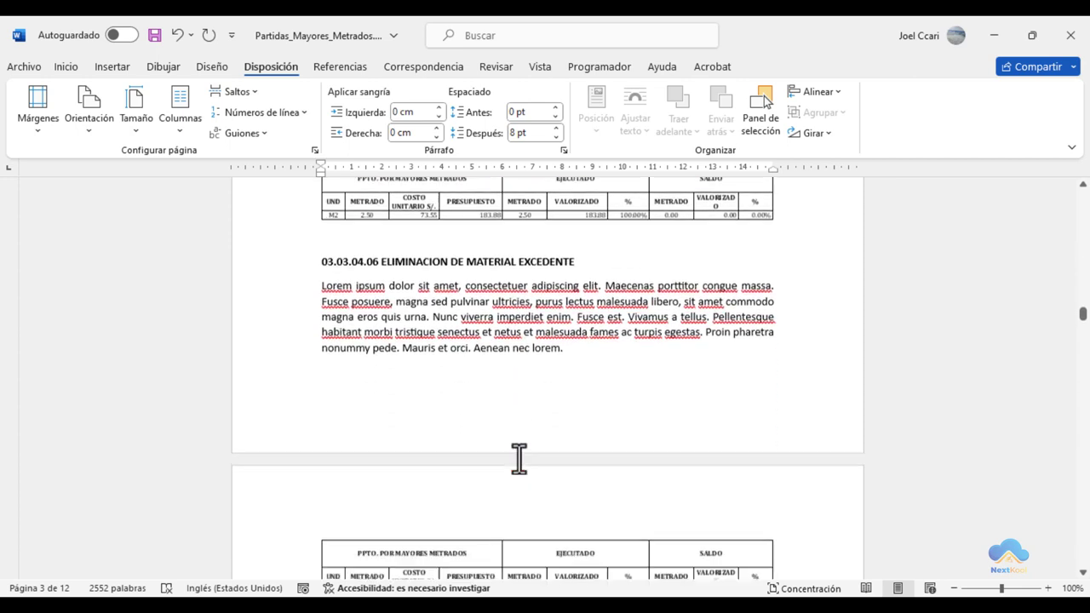
{"action": "scroll", "coordinate": [518, 459], "scroll_direction": "down", "scroll_amount": 3}
{"action": "scroll", "coordinate": [518, 457], "scroll_direction": "down", "scroll_amount": 2}
{"action": "scroll", "coordinate": [518, 457], "scroll_direction": "down", "scroll_amount": 2}
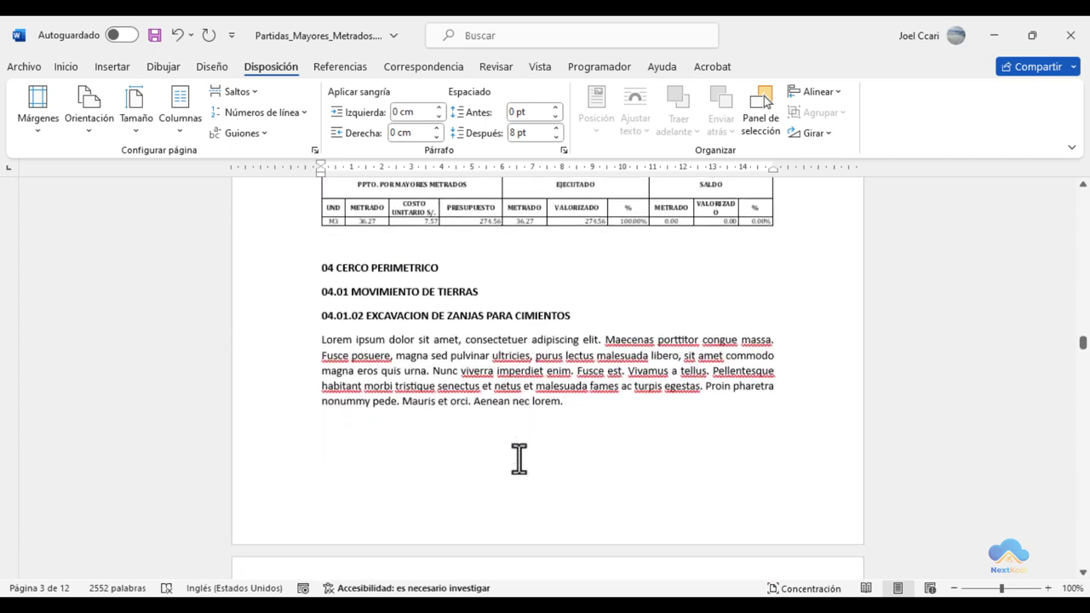
{"action": "scroll", "coordinate": [510, 421], "scroll_direction": "down", "scroll_amount": 2}
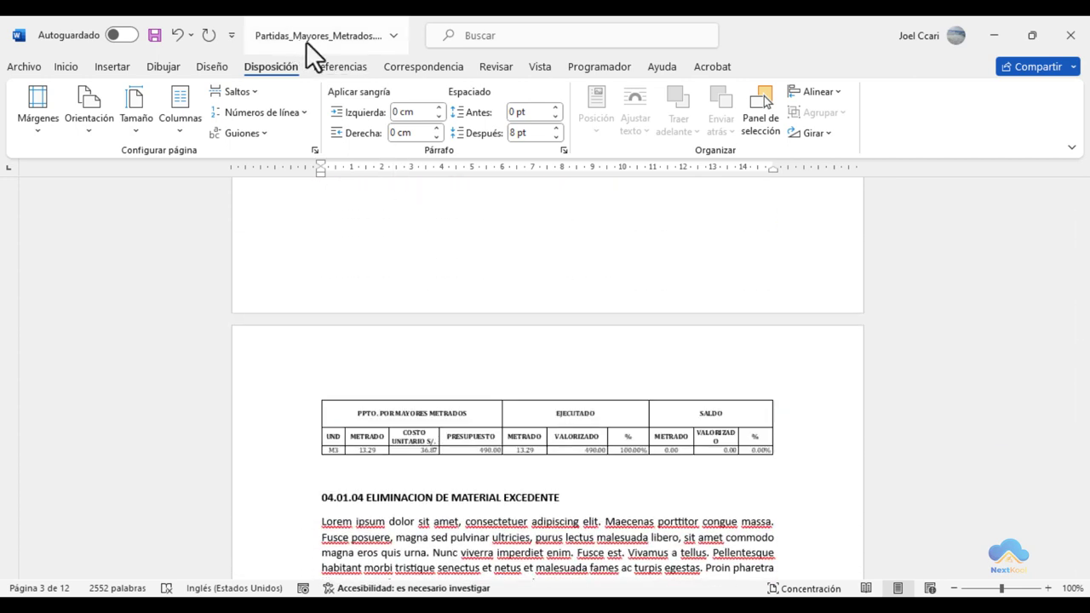
{"action": "scroll", "coordinate": [647, 341], "scroll_direction": "down", "scroll_amount": 2}
{"action": "scroll", "coordinate": [639, 438], "scroll_direction": "down", "scroll_amount": 3}
{"action": "scroll", "coordinate": [644, 450], "scroll_direction": "down", "scroll_amount": 5}
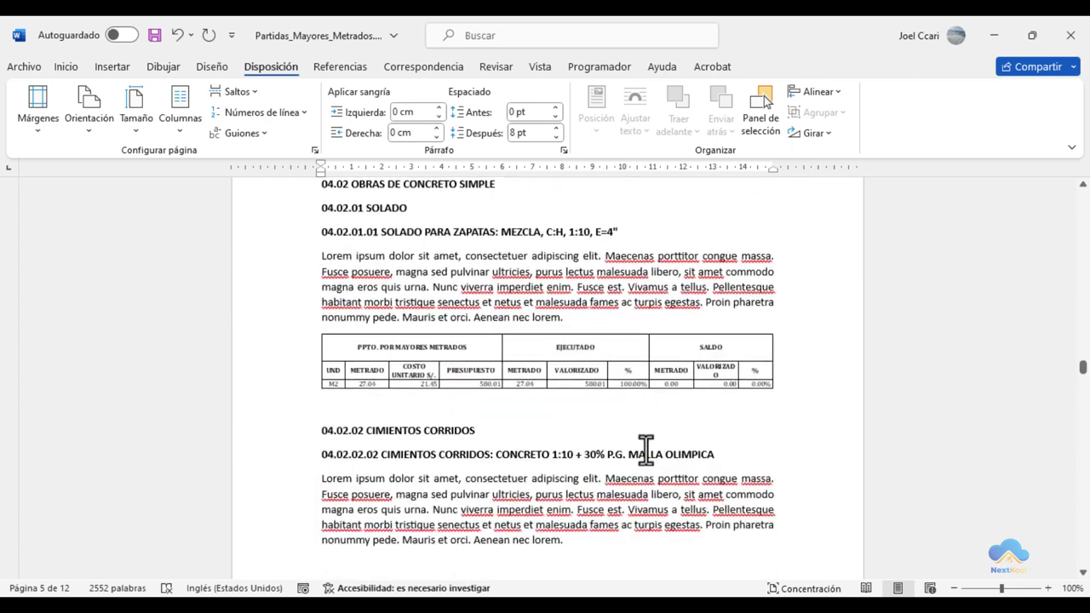
{"action": "scroll", "coordinate": [645, 450], "scroll_direction": "down", "scroll_amount": 1}
{"action": "scroll", "coordinate": [613, 445], "scroll_direction": "down", "scroll_amount": 2}
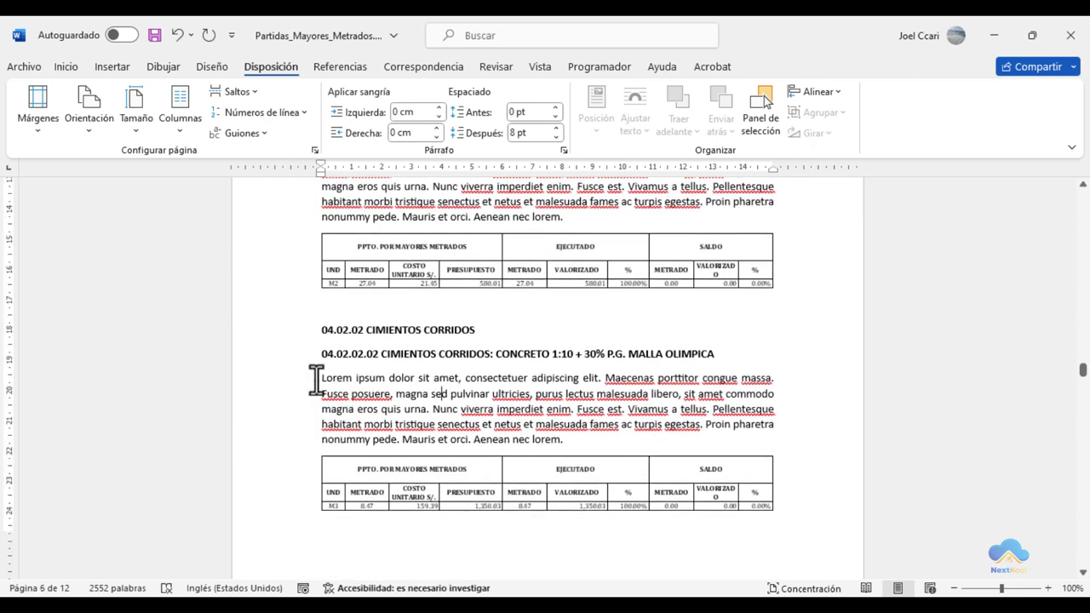
{"action": "left_click_drag", "start_coordinate": [316, 380], "coordinate": [573, 441]}
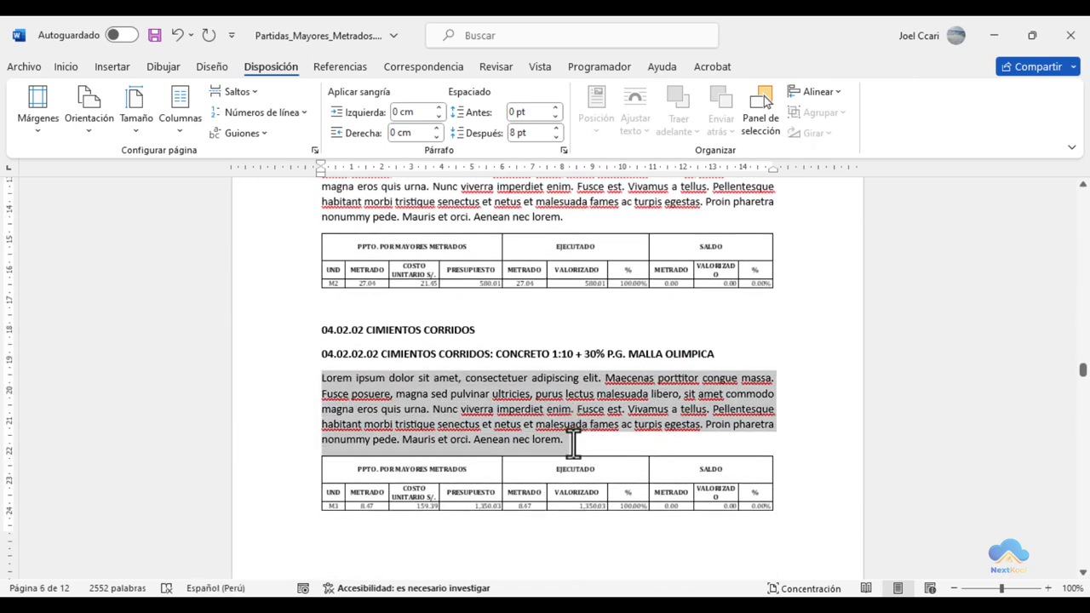
{"action": "left_click_drag", "start_coordinate": [573, 441], "coordinate": [560, 443]}
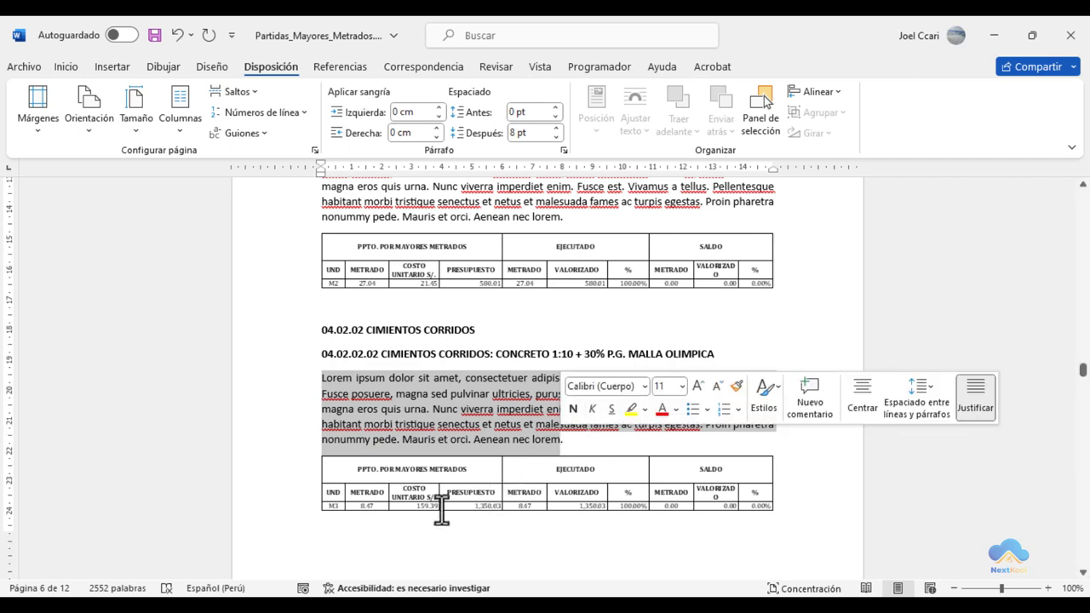
{"action": "left_click", "coordinate": [492, 389]}
{"action": "scroll", "coordinate": [621, 389], "scroll_direction": "down", "scroll_amount": 2}
{"action": "scroll", "coordinate": [750, 418], "scroll_direction": "down", "scroll_amount": 5}
{"action": "scroll", "coordinate": [700, 433], "scroll_direction": "down", "scroll_amount": 5}
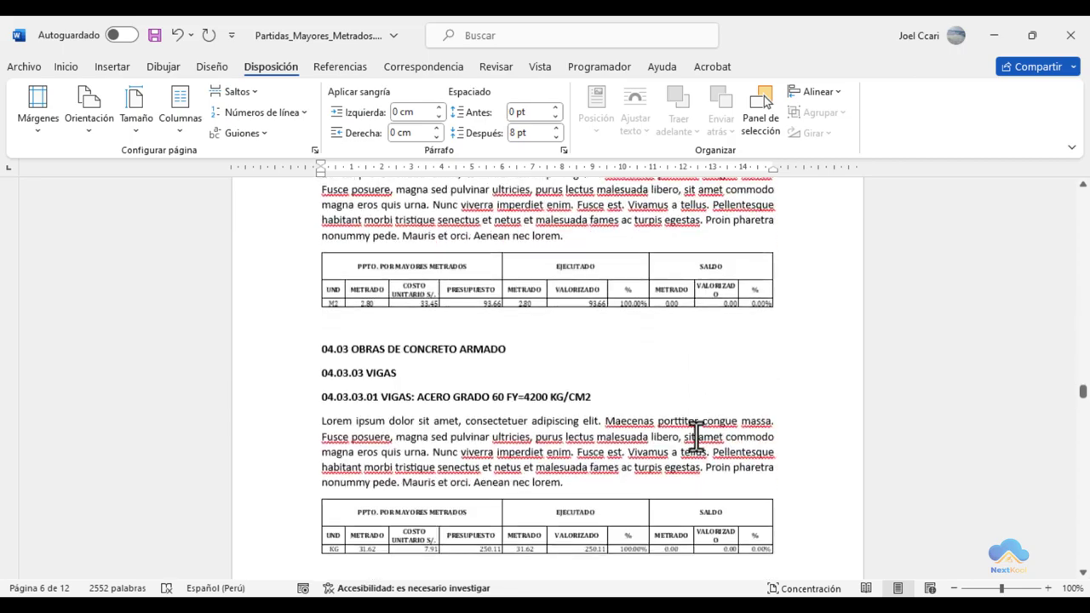
{"action": "scroll", "coordinate": [803, 452], "scroll_direction": "down", "scroll_amount": 4}
{"action": "scroll", "coordinate": [724, 227], "scroll_direction": "down", "scroll_amount": 4}
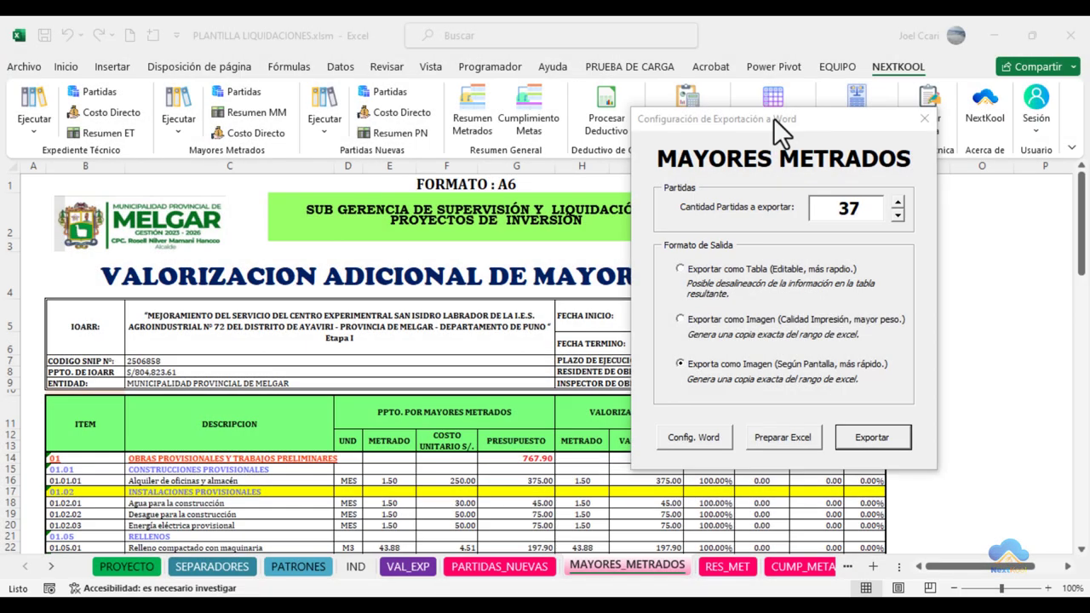
Set the export to 10 partidas with Exportar como Imagen (Calidad Impresión).
{"action": "left_click_drag", "start_coordinate": [769, 125], "coordinate": [763, 125]}
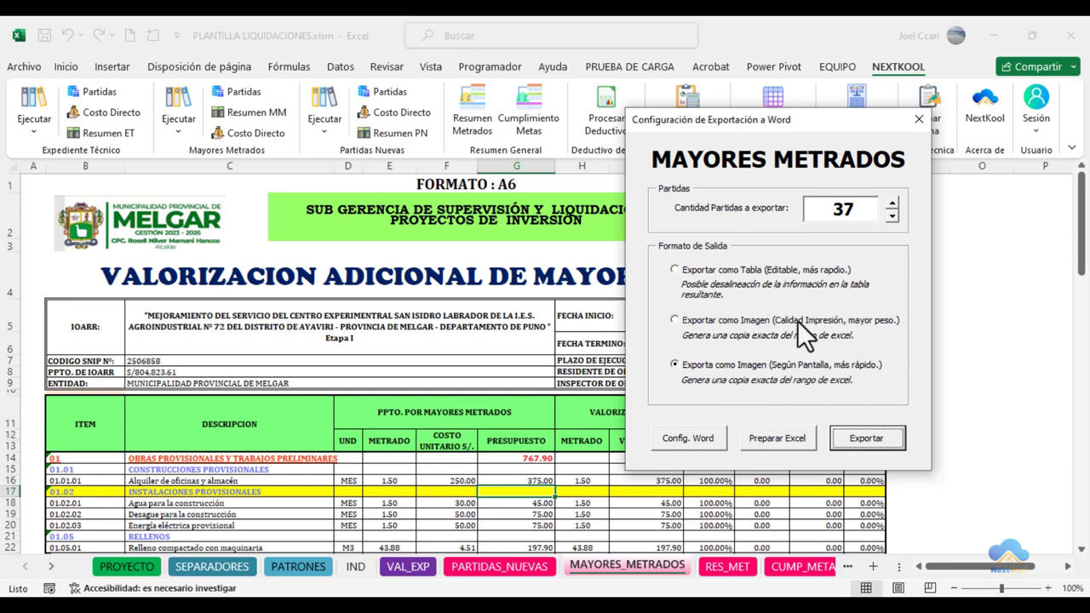
{"action": "left_click", "coordinate": [854, 209]}
{"action": "double_click", "coordinate": [854, 209]}
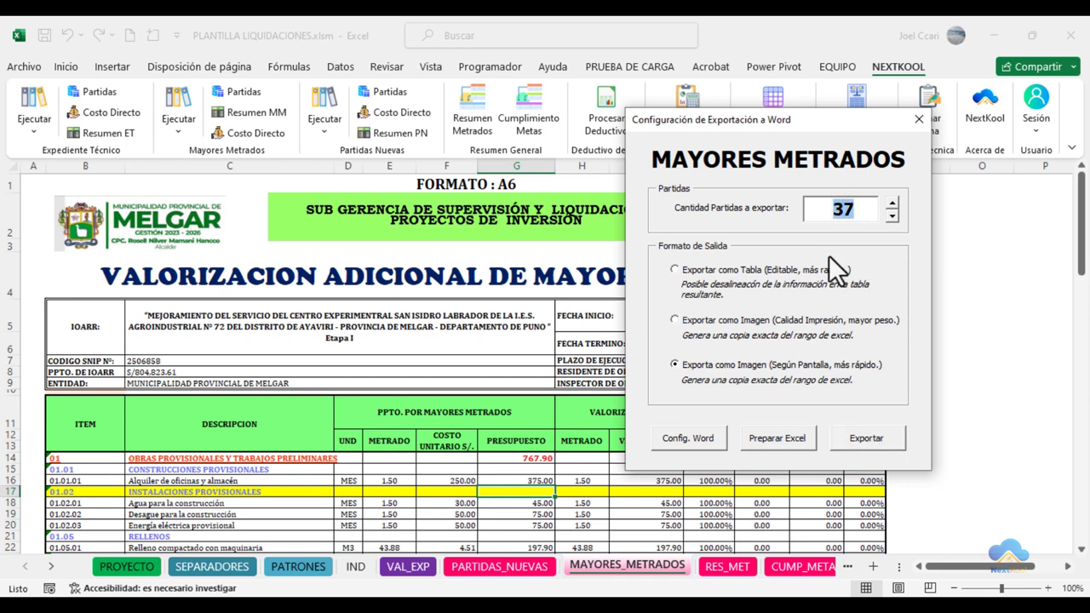
{"action": "left_click", "coordinate": [891, 215]}
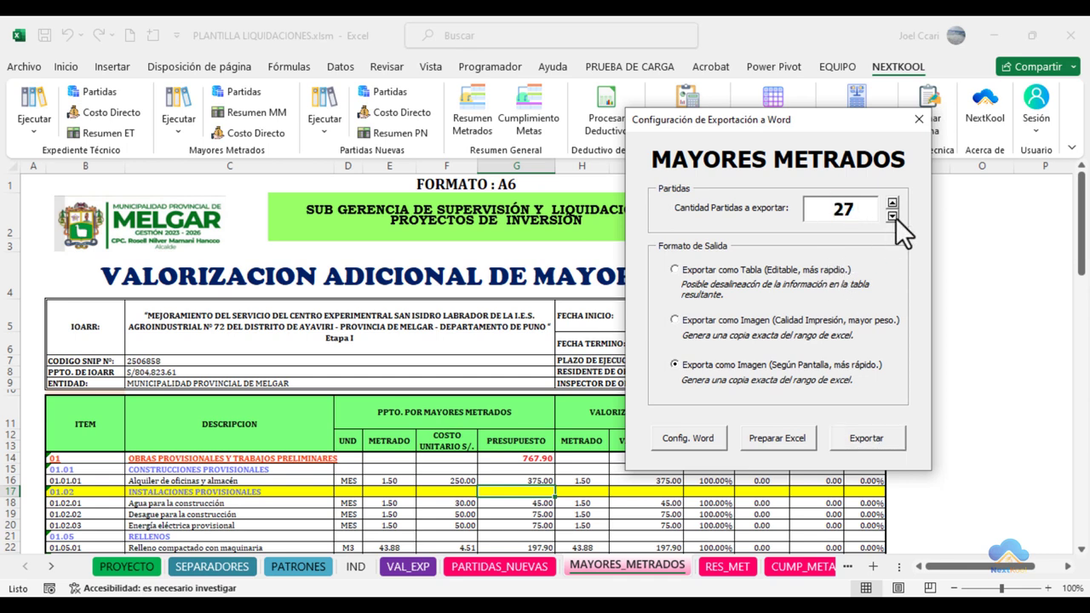
{"action": "left_click", "coordinate": [892, 215]}
{"action": "left_click", "coordinate": [891, 215]}
{"action": "left_click", "coordinate": [705, 322]}
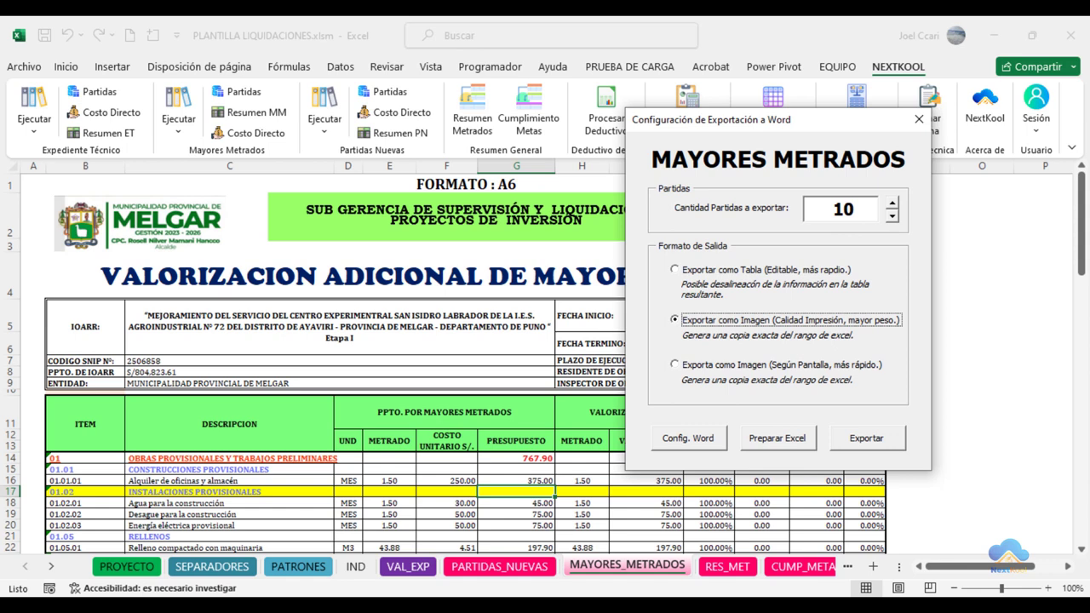
Reconfigure the Word document and bring the emptied Partidas_Mayores_Metrados document forward.
{"action": "left_click", "coordinate": [689, 438]}
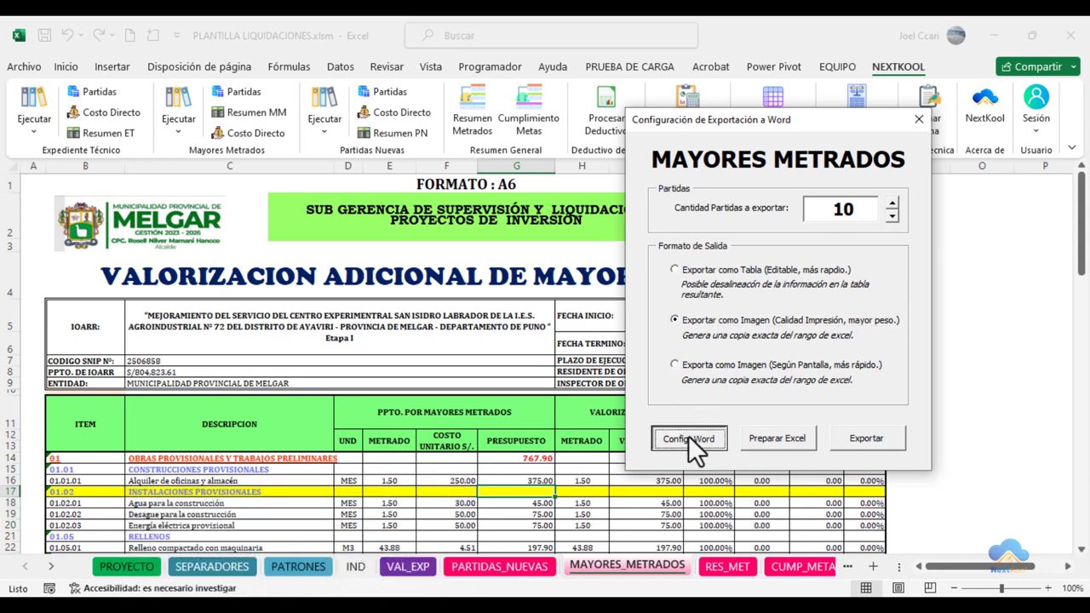
{"action": "left_click", "coordinate": [601, 372]}
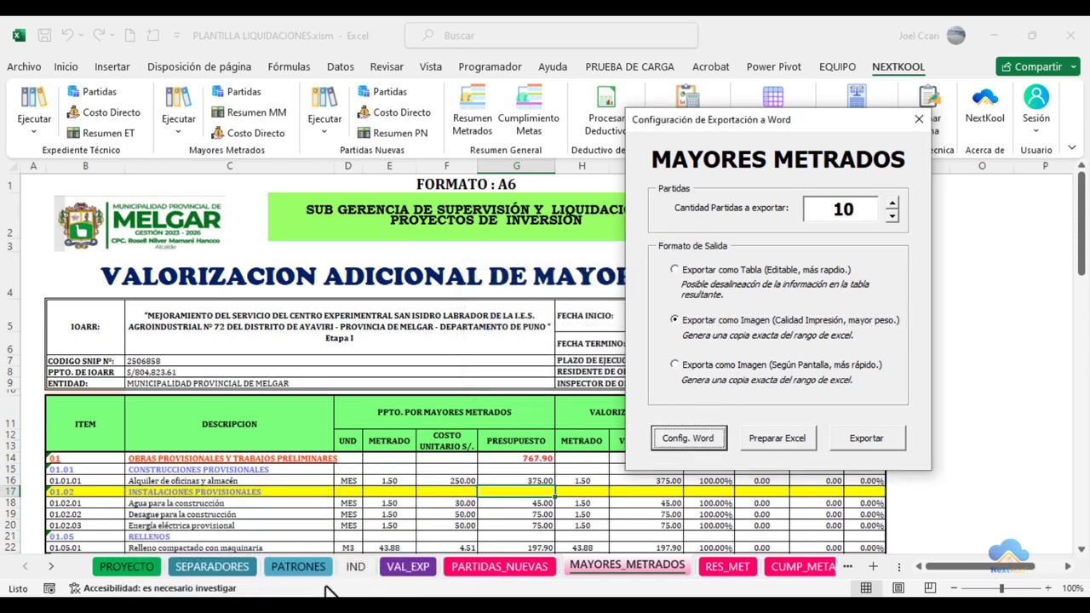
{"action": "left_click", "coordinate": [377, 572]}
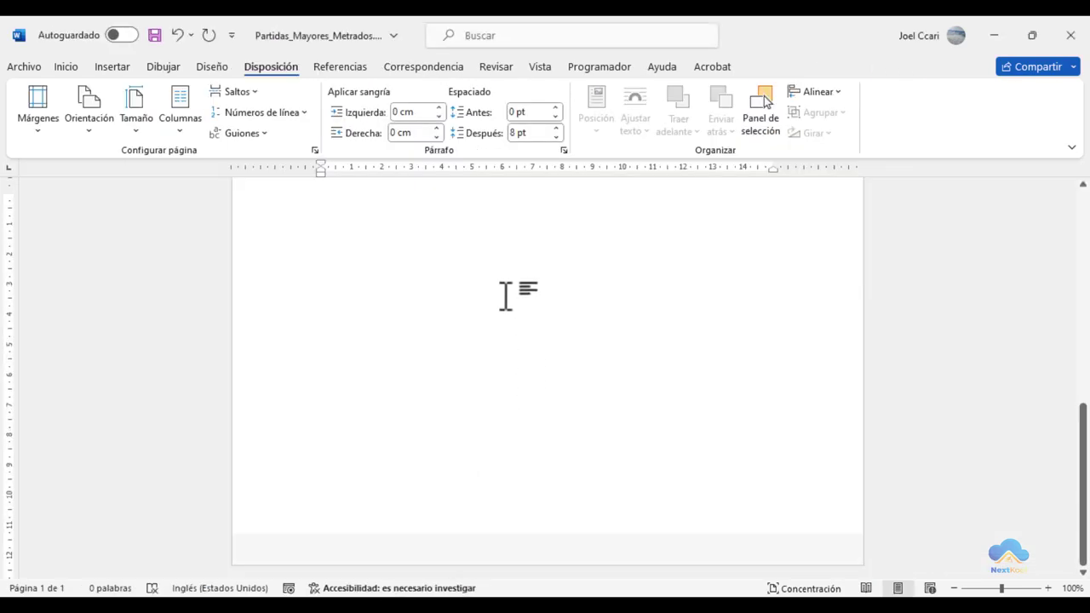
Prepare the sheet and export the 10 partidas into Word, acknowledging 'Secuencia concluida'.
{"action": "scroll", "coordinate": [506, 297], "scroll_direction": "up", "scroll_amount": 5}
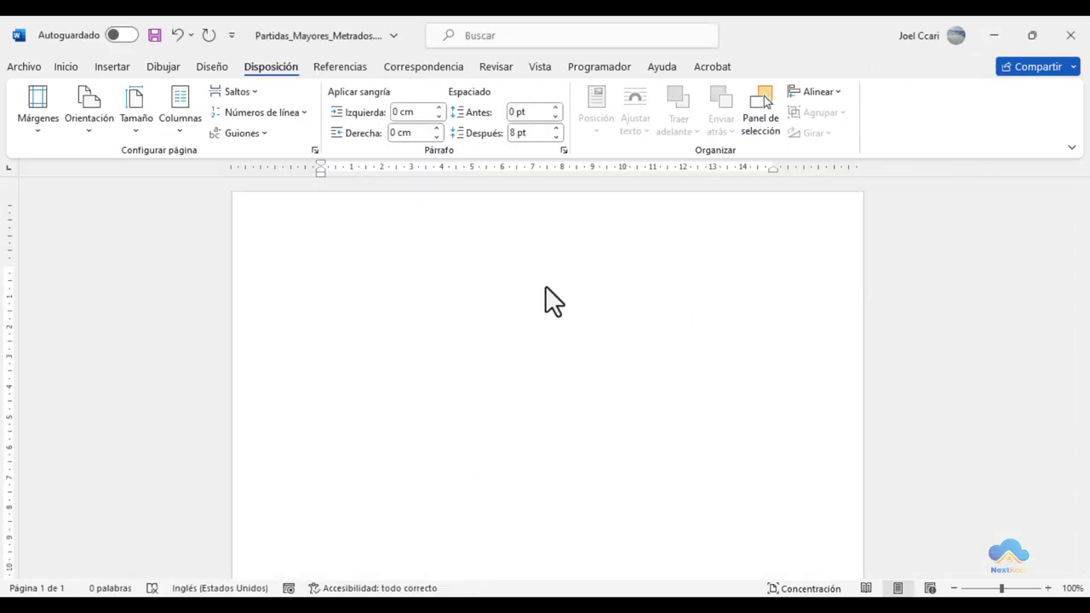
{"action": "left_click", "coordinate": [986, 35]}
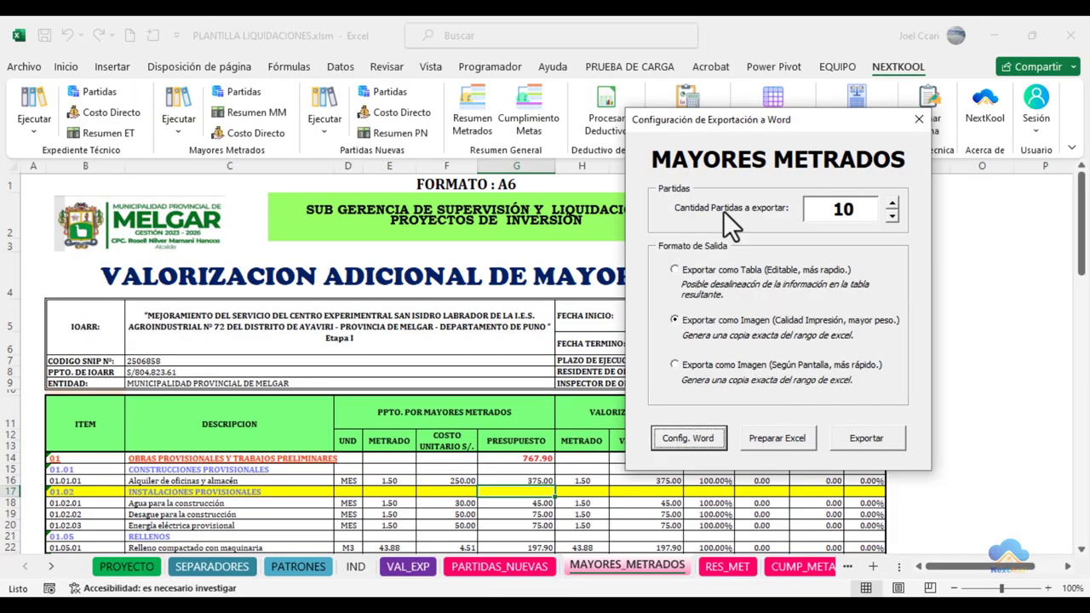
{"action": "left_click", "coordinate": [775, 441]}
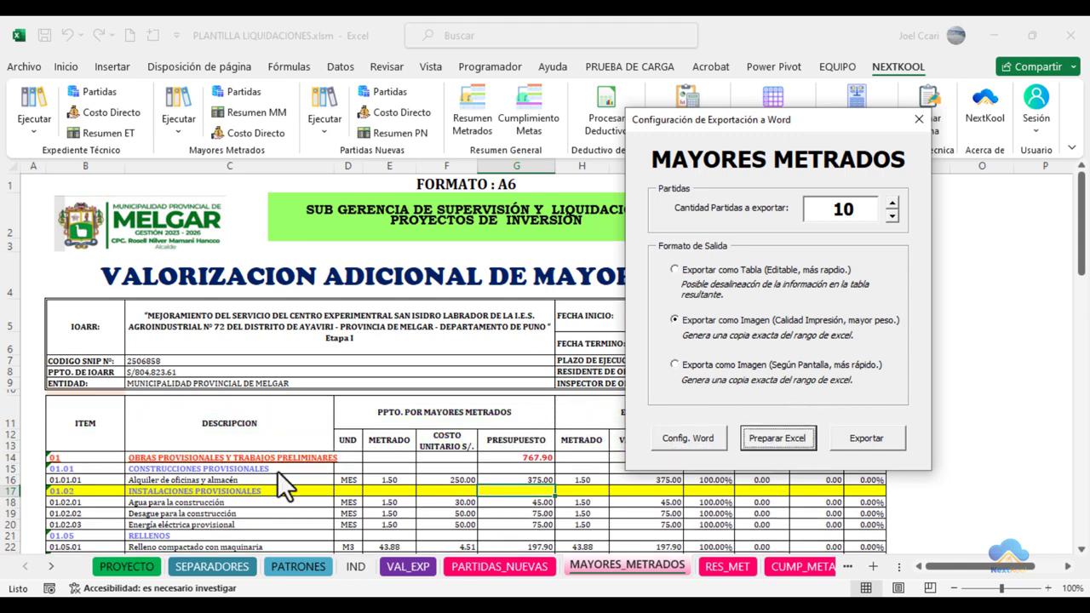
{"action": "left_click", "coordinate": [861, 437]}
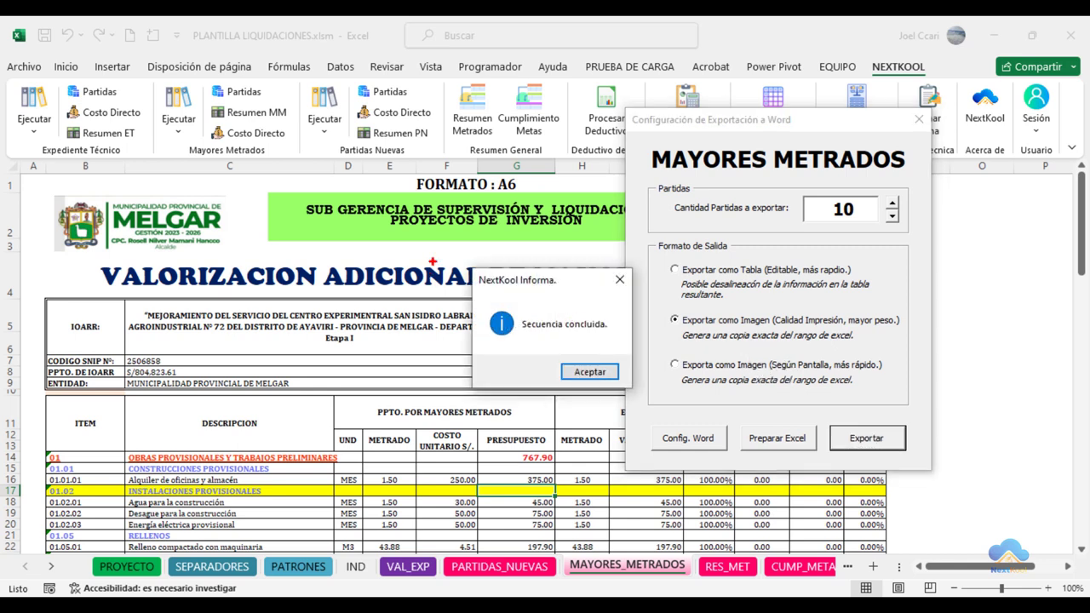
{"action": "left_click_drag", "start_coordinate": [438, 249], "coordinate": [661, 404]}
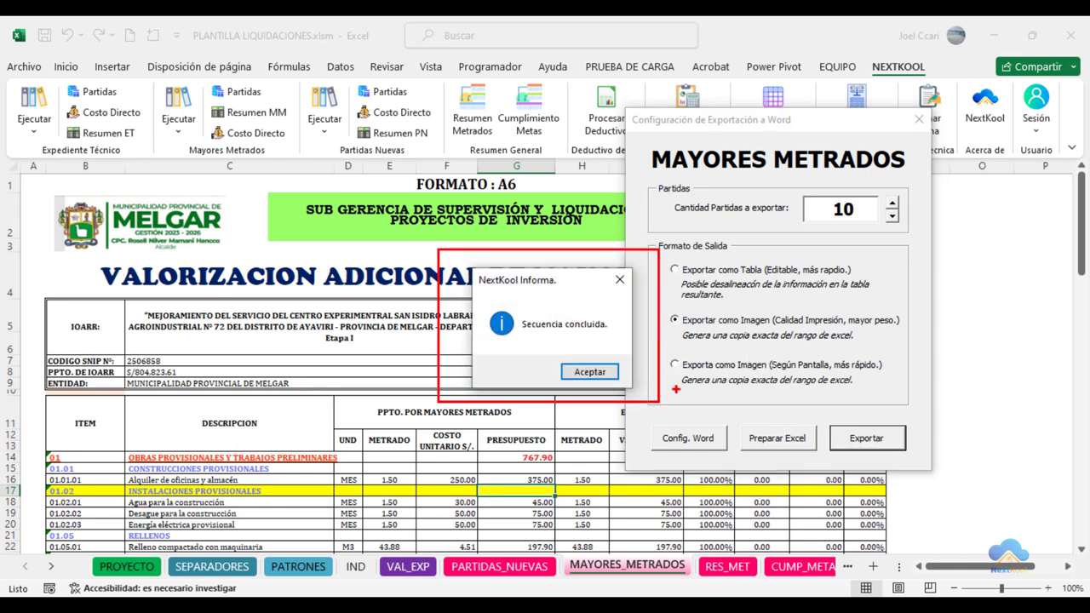
{"action": "key", "text": "Escape"}
{"action": "left_click", "coordinate": [589, 372]}
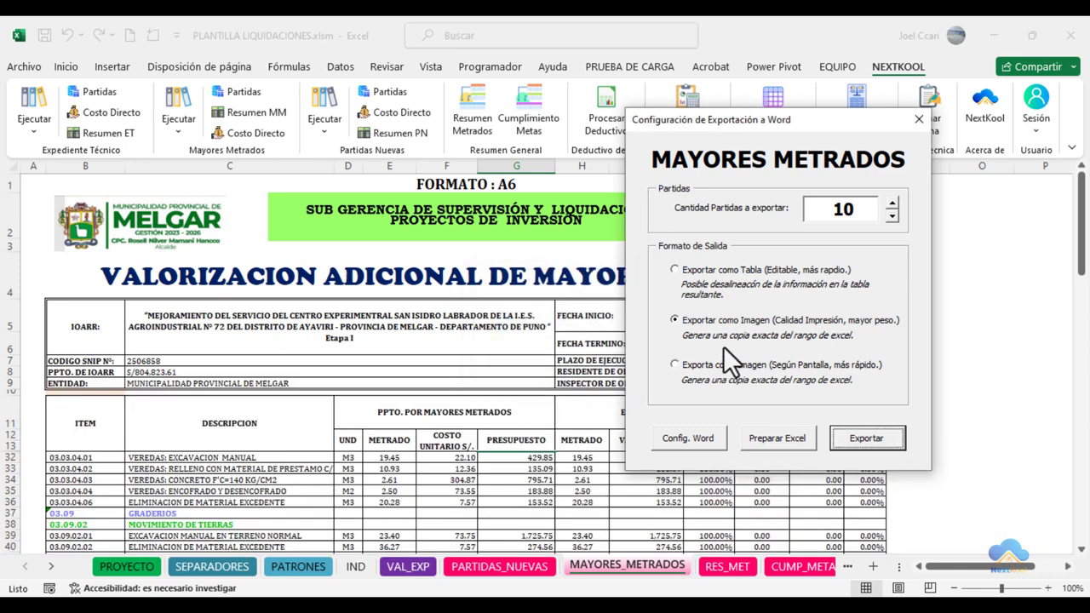
Highlight the ITEM cells of rows 32–34 on screen, then bring up the Word document.
{"action": "key", "text": "ctrl+2"}
{"action": "left_click_drag", "start_coordinate": [14, 428], "coordinate": [208, 487]}
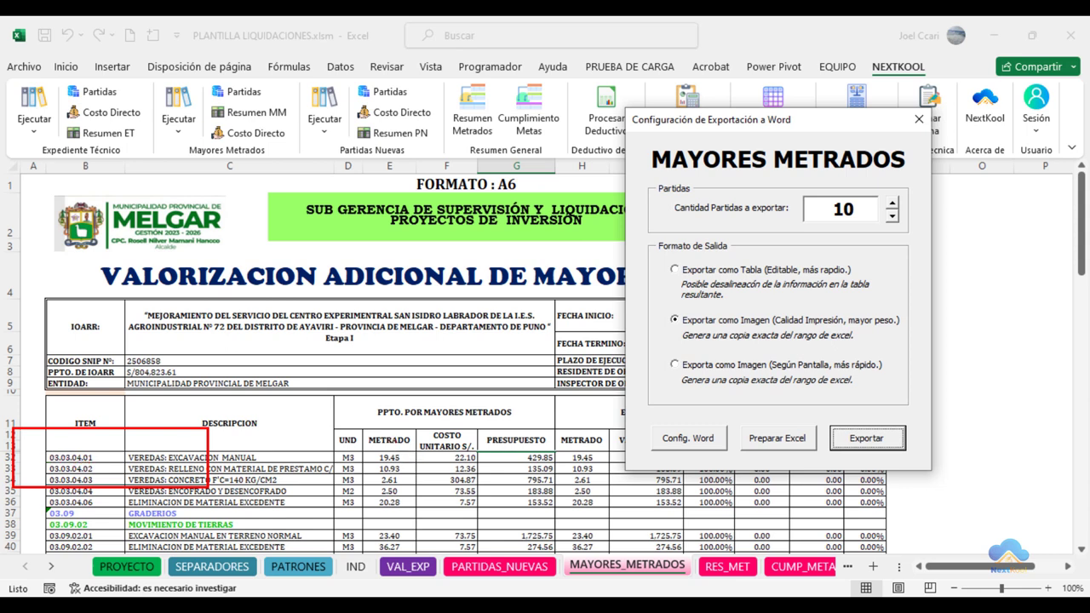
{"action": "key", "text": "Escape"}
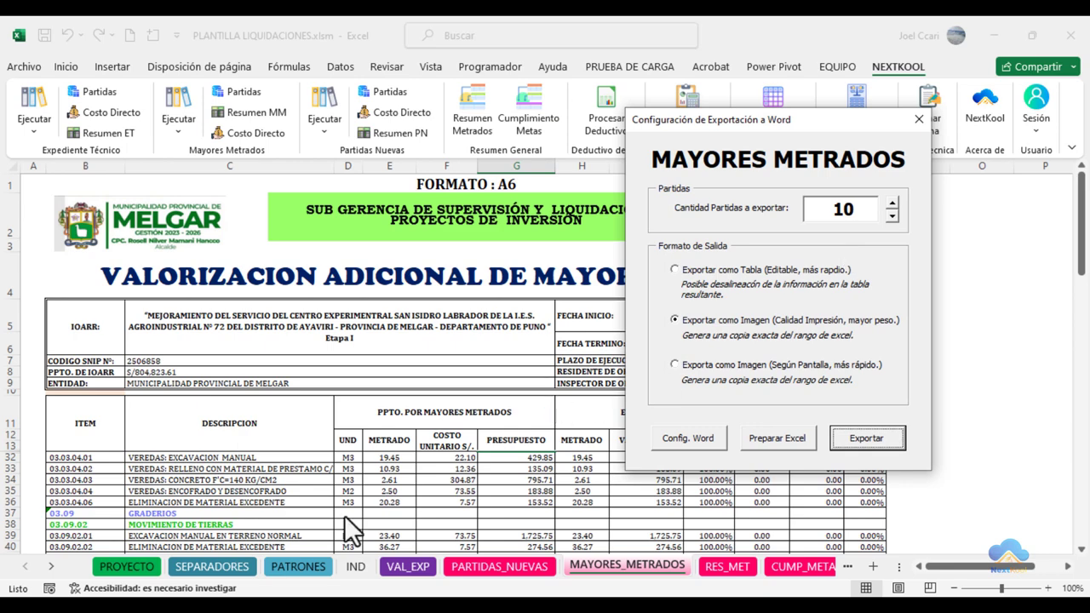
{"action": "left_click", "coordinate": [392, 572]}
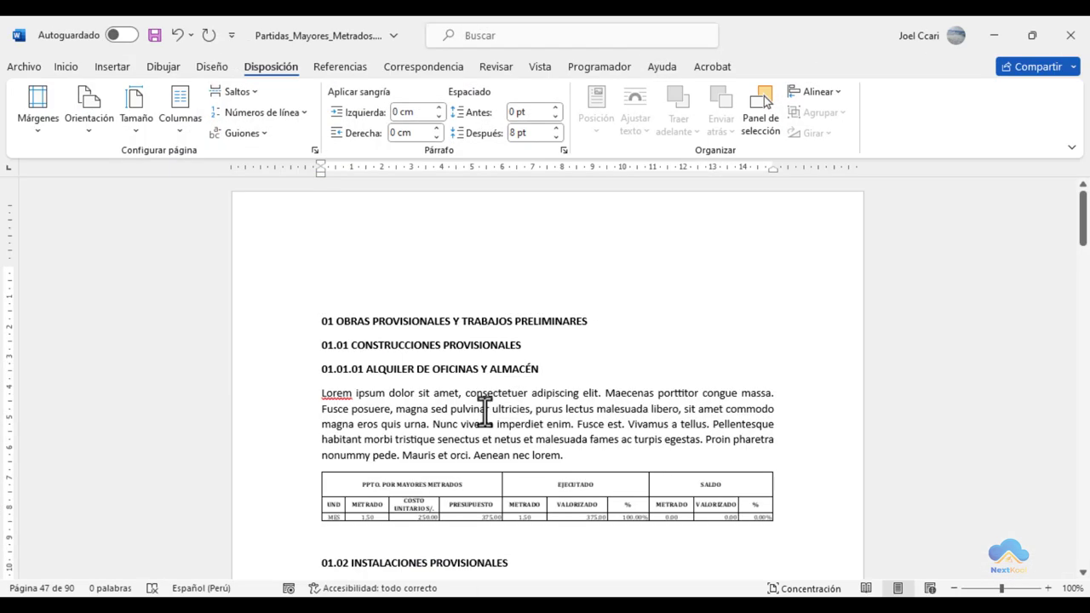
Scroll the Word document down to 03.03.04 PISOS DE CONCRETO on page 3.
{"action": "scroll", "coordinate": [596, 413], "scroll_direction": "down", "scroll_amount": 4}
{"action": "scroll", "coordinate": [599, 418], "scroll_direction": "down", "scroll_amount": 1}
{"action": "scroll", "coordinate": [621, 418], "scroll_direction": "down", "scroll_amount": 1}
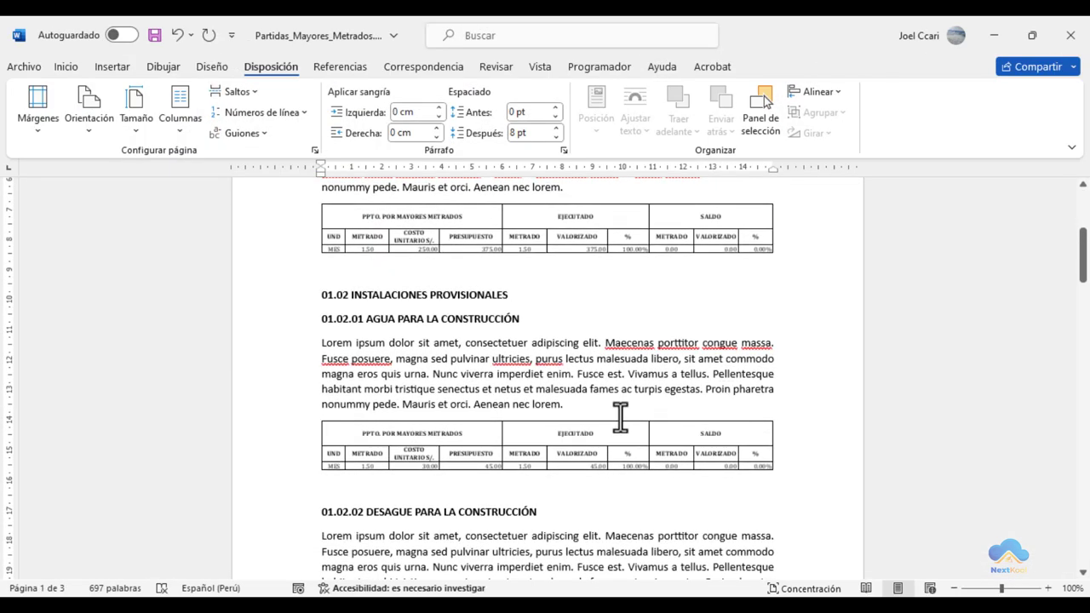
{"action": "left_click_drag", "start_coordinate": [1081, 256], "coordinate": [1079, 549]}
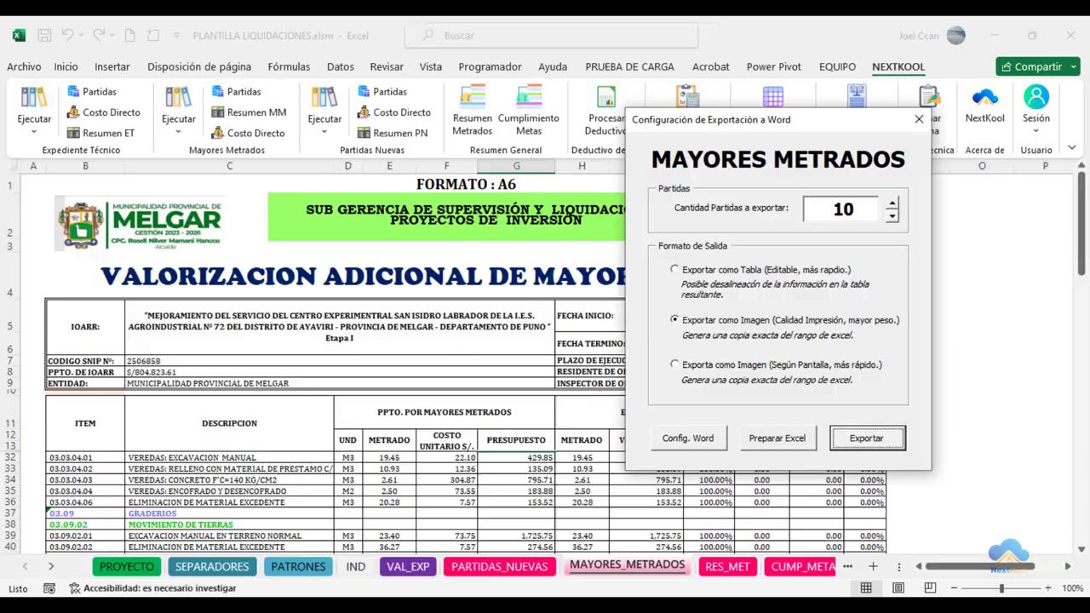
{"action": "left_click", "coordinate": [862, 438]}
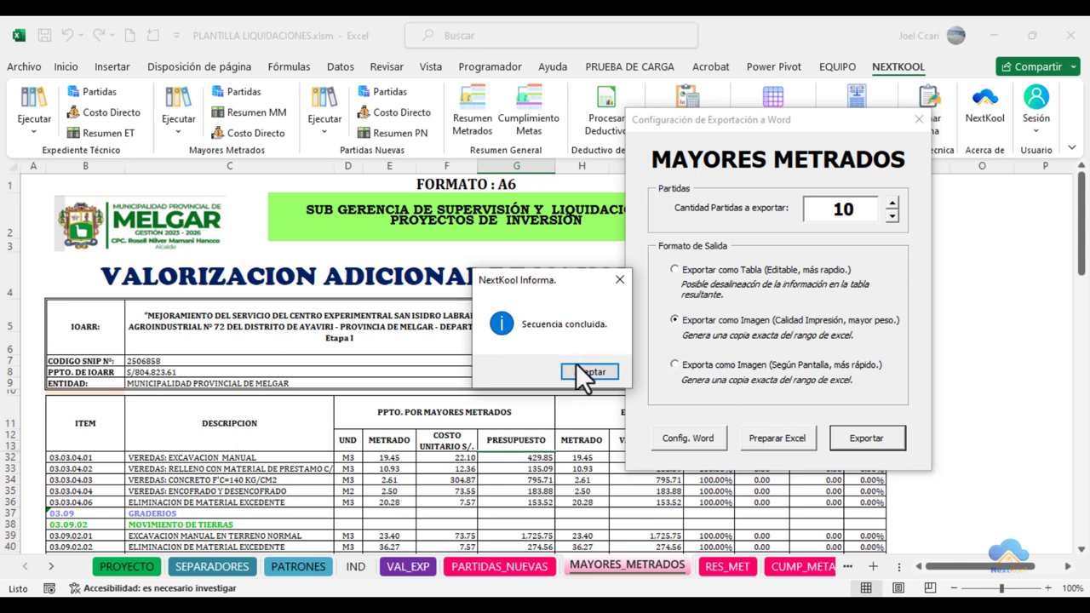
{"action": "left_click", "coordinate": [584, 372]}
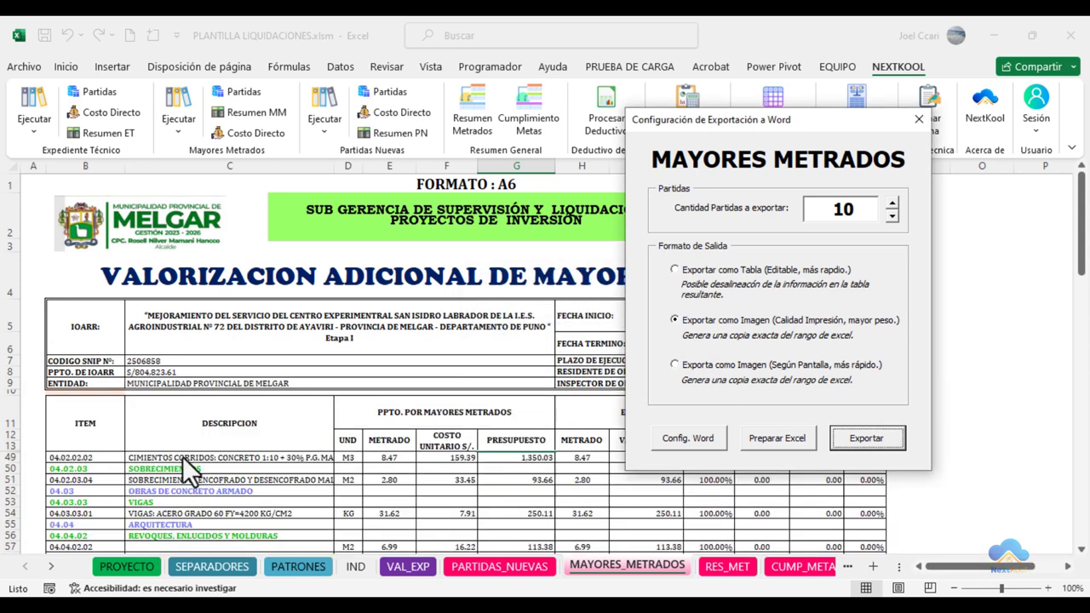
{"action": "left_click_drag", "start_coordinate": [37, 442], "coordinate": [167, 485]}
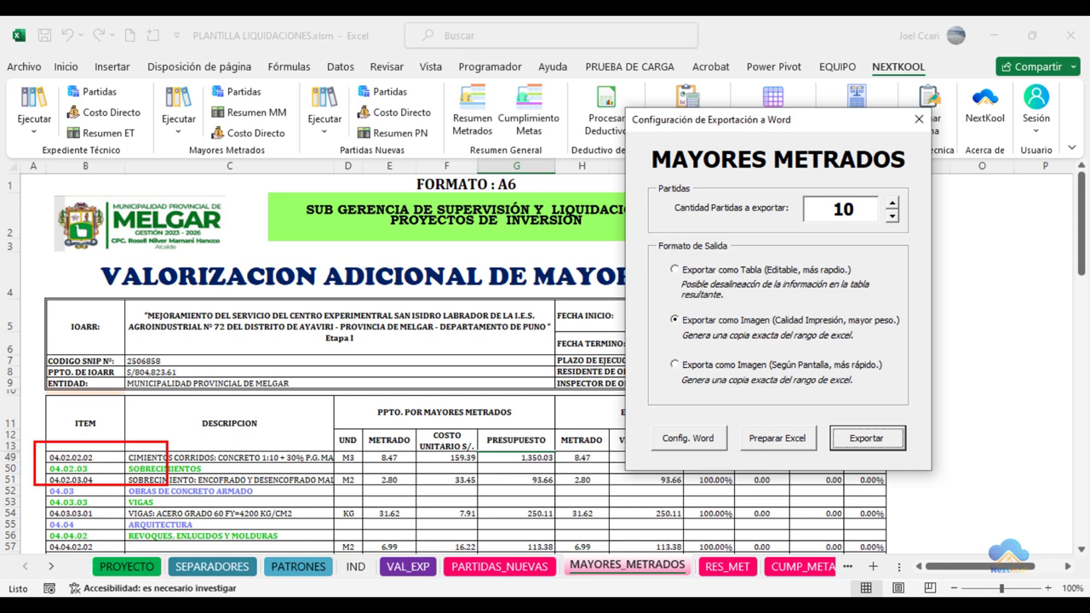
{"action": "left_click", "coordinate": [424, 516]}
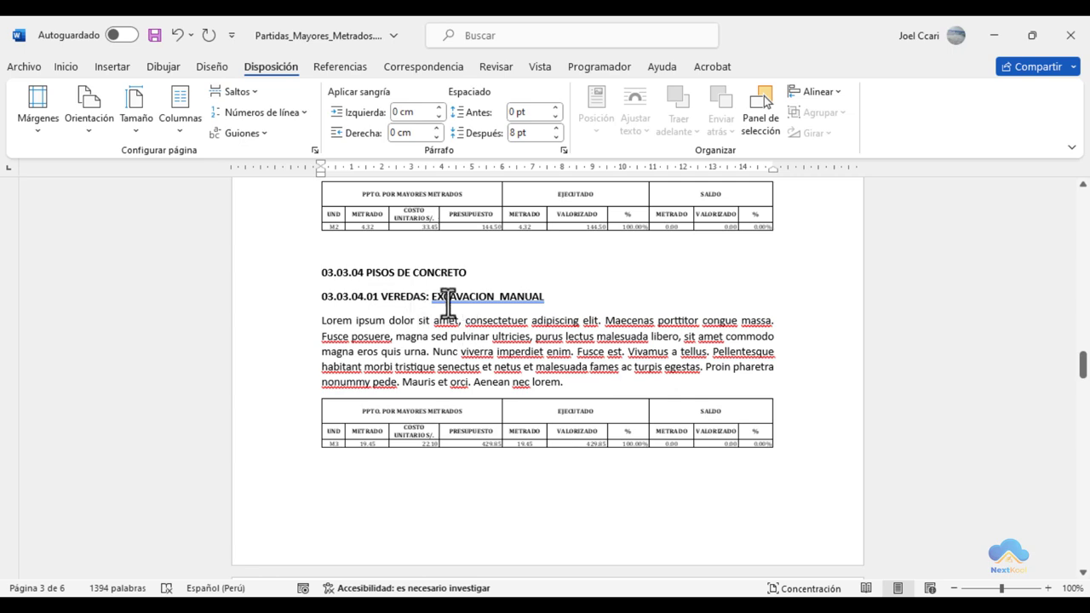
{"action": "scroll", "coordinate": [482, 355], "scroll_direction": "down", "scroll_amount": 1}
{"action": "scroll", "coordinate": [492, 395], "scroll_direction": "down", "scroll_amount": 3}
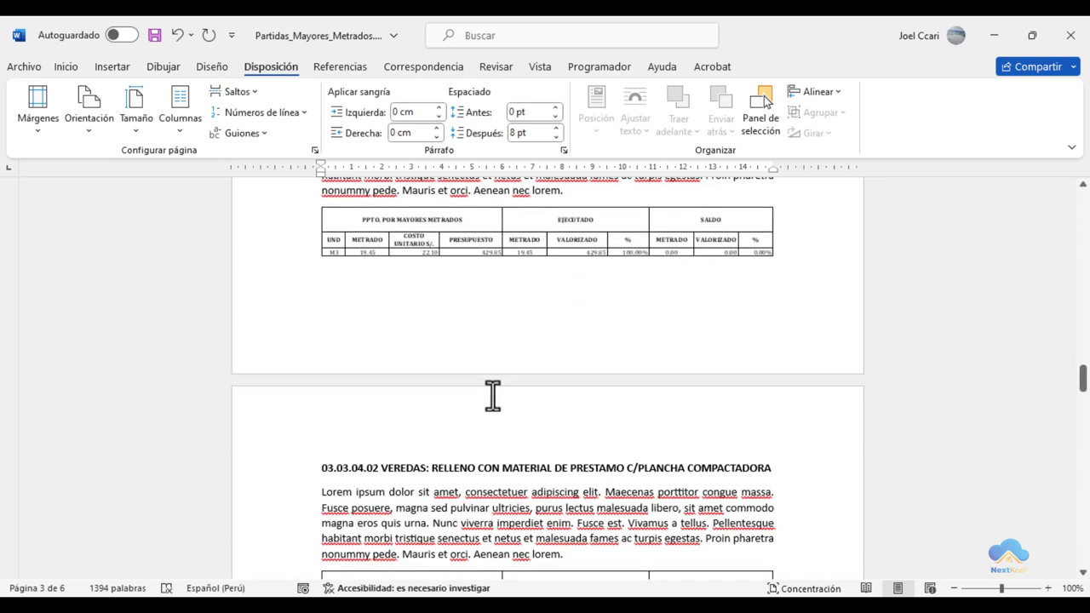
{"action": "scroll", "coordinate": [464, 481], "scroll_direction": "down", "scroll_amount": 3}
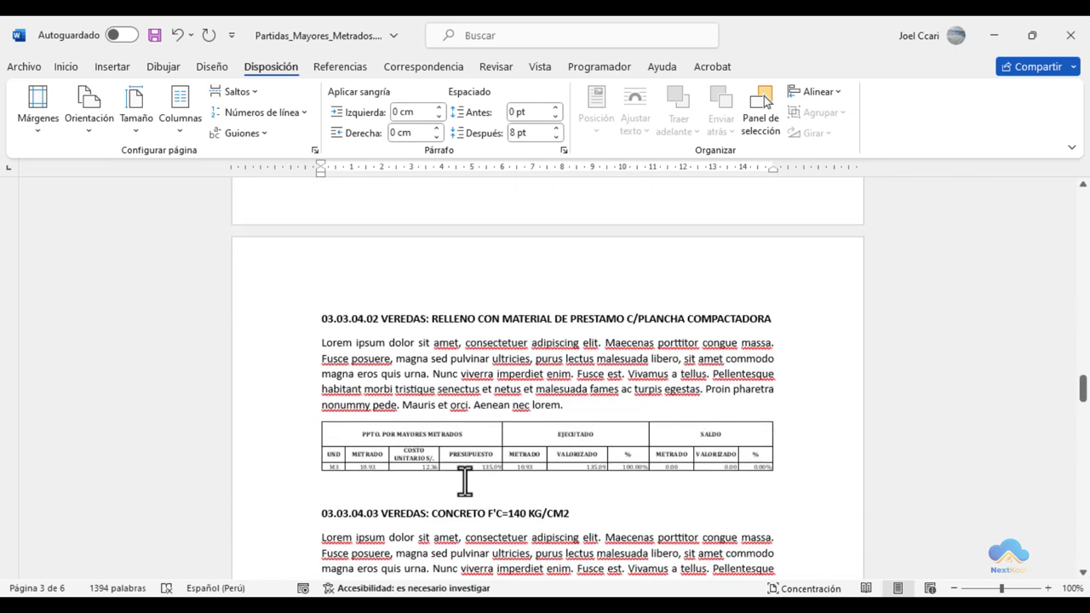
{"action": "scroll", "coordinate": [464, 481], "scroll_direction": "down", "scroll_amount": 1}
{"action": "scroll", "coordinate": [464, 481], "scroll_direction": "down", "scroll_amount": 2}
{"action": "scroll", "coordinate": [464, 481], "scroll_direction": "down", "scroll_amount": 3}
{"action": "scroll", "coordinate": [464, 481], "scroll_direction": "down", "scroll_amount": 2}
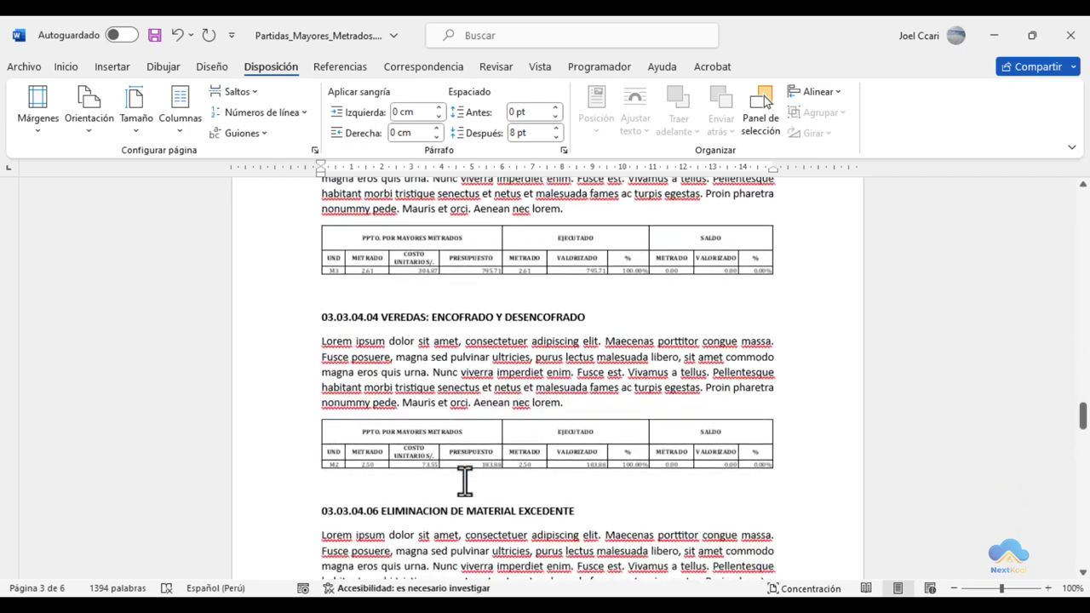
{"action": "scroll", "coordinate": [464, 481], "scroll_direction": "down", "scroll_amount": 3}
{"action": "scroll", "coordinate": [464, 481], "scroll_direction": "down", "scroll_amount": 3}
{"action": "scroll", "coordinate": [464, 481], "scroll_direction": "down", "scroll_amount": 5}
{"action": "scroll", "coordinate": [464, 481], "scroll_direction": "down", "scroll_amount": 8}
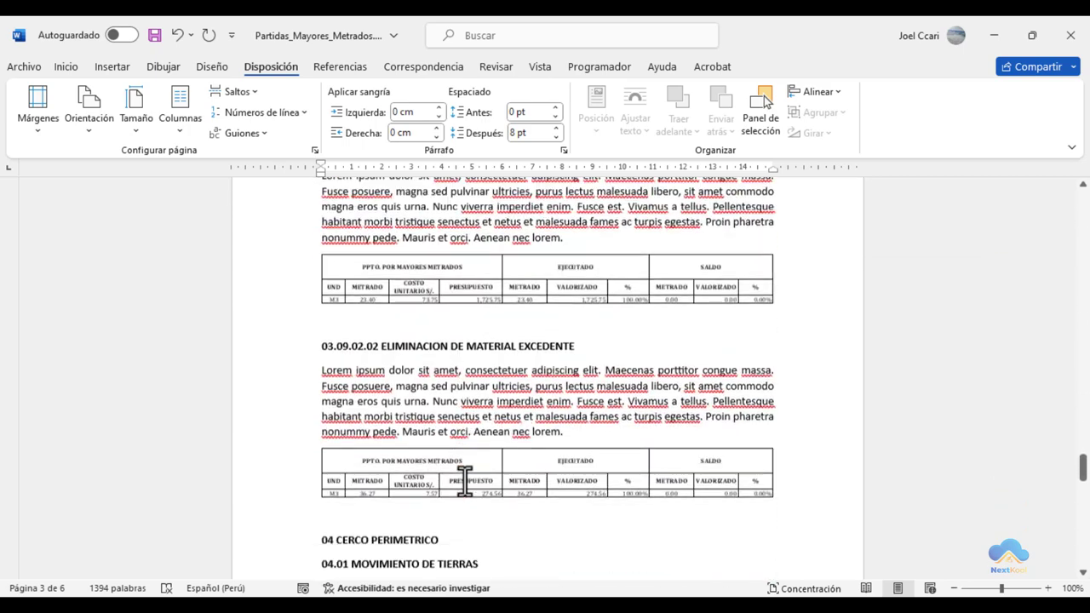
{"action": "scroll", "coordinate": [464, 481], "scroll_direction": "down", "scroll_amount": 1}
{"action": "scroll", "coordinate": [466, 479], "scroll_direction": "up", "scroll_amount": 2}
{"action": "scroll", "coordinate": [469, 480], "scroll_direction": "up", "scroll_amount": 2}
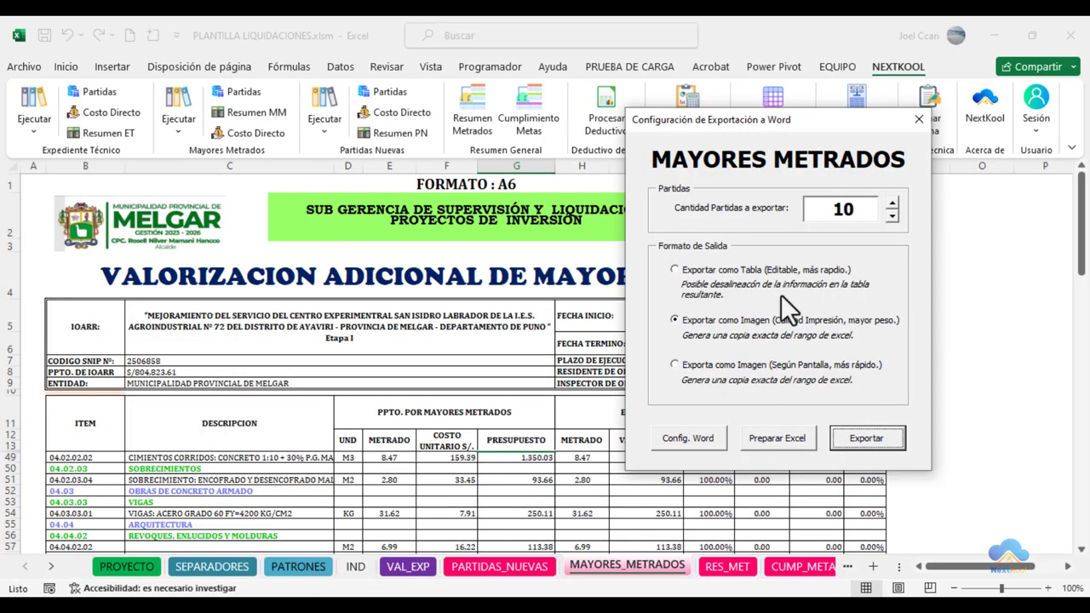
Export the 10 Mayores Metrados partidas to Word as print-quality images and acknowledge the success message.
{"action": "left_click", "coordinate": [869, 441]}
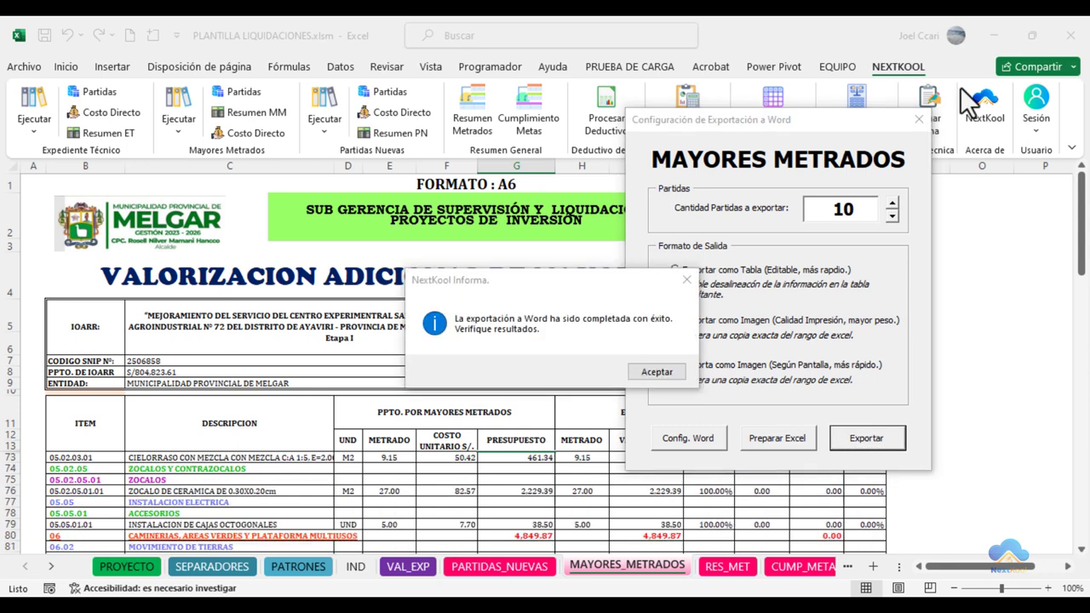
{"action": "left_click_drag", "start_coordinate": [587, 290], "coordinate": [550, 258]}
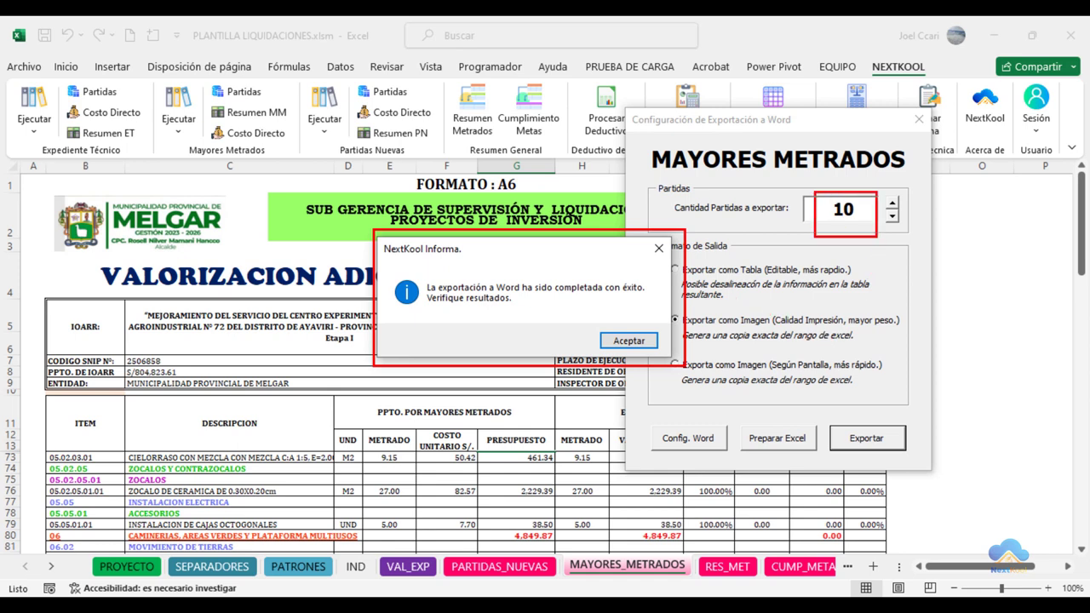
{"action": "left_click_drag", "start_coordinate": [819, 248], "coordinate": [868, 304]}
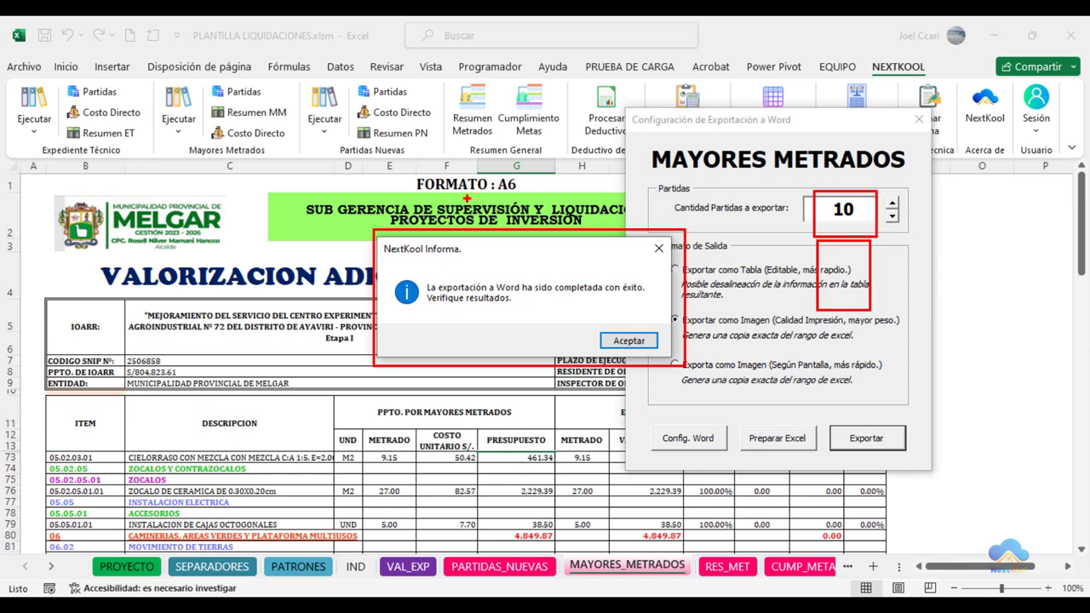
{"action": "left_click_drag", "start_coordinate": [38, 396], "coordinate": [180, 546]}
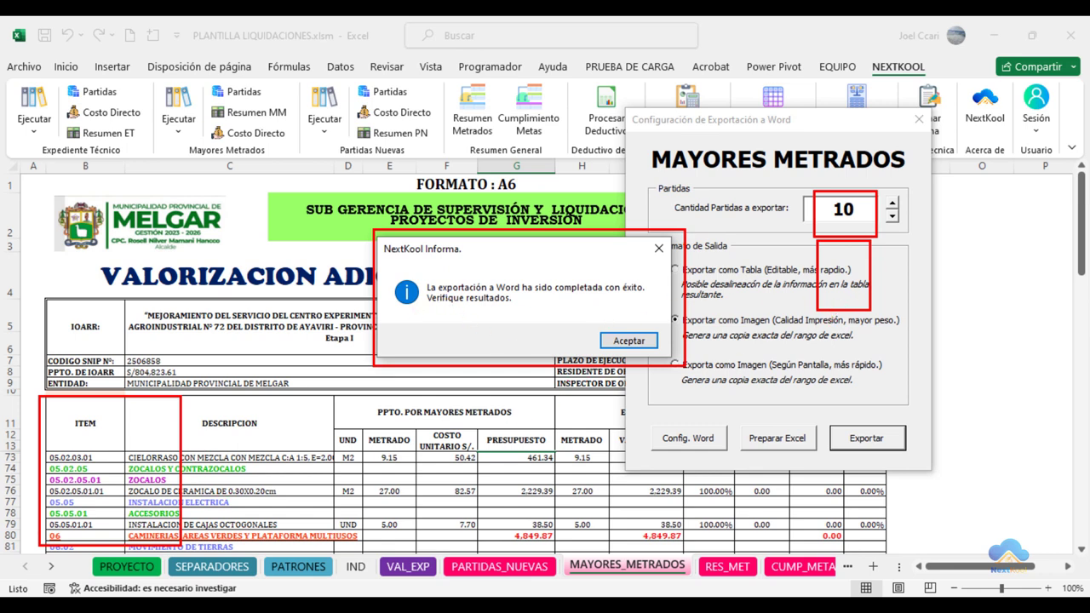
{"action": "key", "text": "Escape"}
{"action": "left_click", "coordinate": [629, 340]}
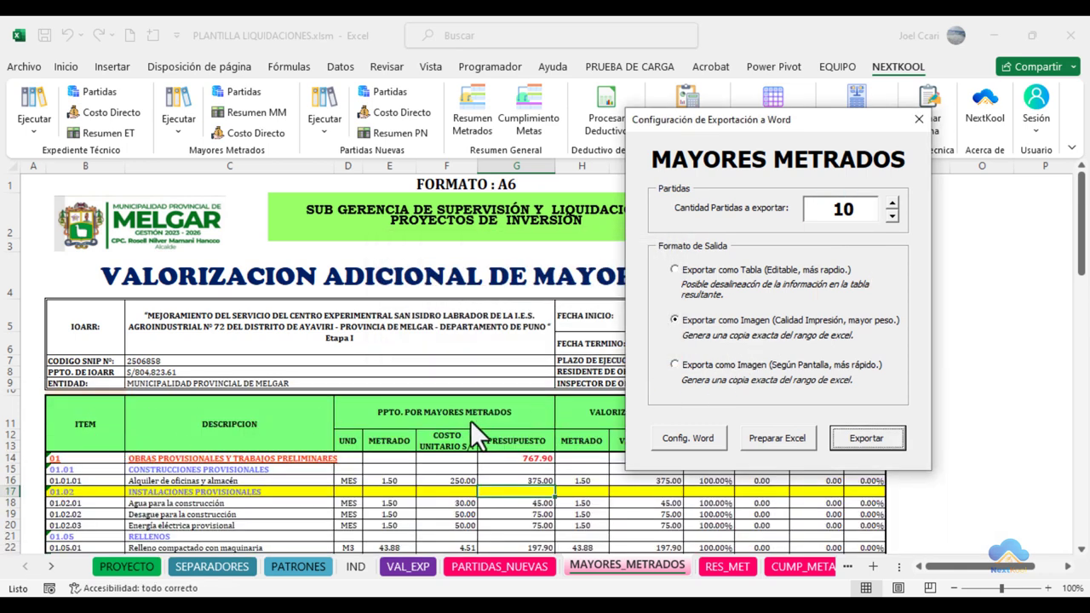
Scroll the Word document to check new partidas like 03.09 Graderios, then close Excel's export settings.
{"action": "mouse_move", "coordinate": [285, 596]}
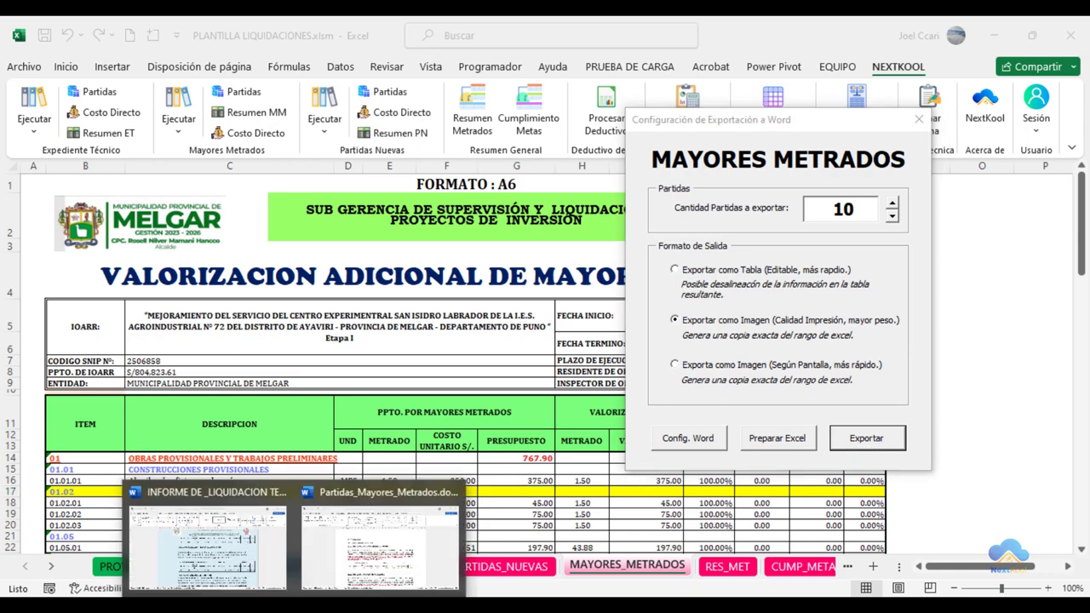
{"action": "left_click", "coordinate": [365, 558]}
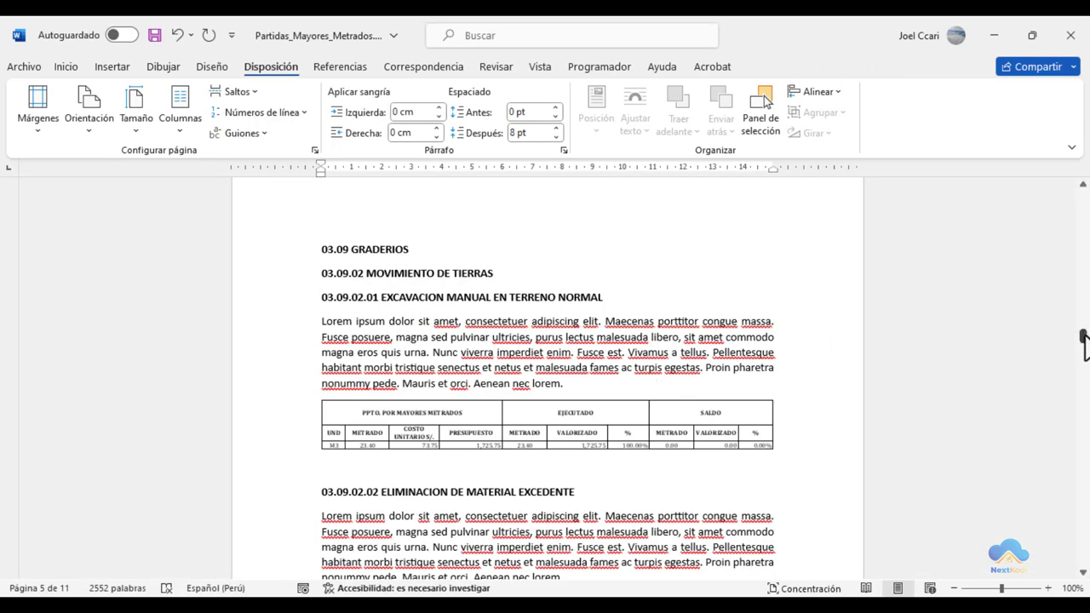
{"action": "left_click_drag", "start_coordinate": [1084, 340], "coordinate": [1085, 511]}
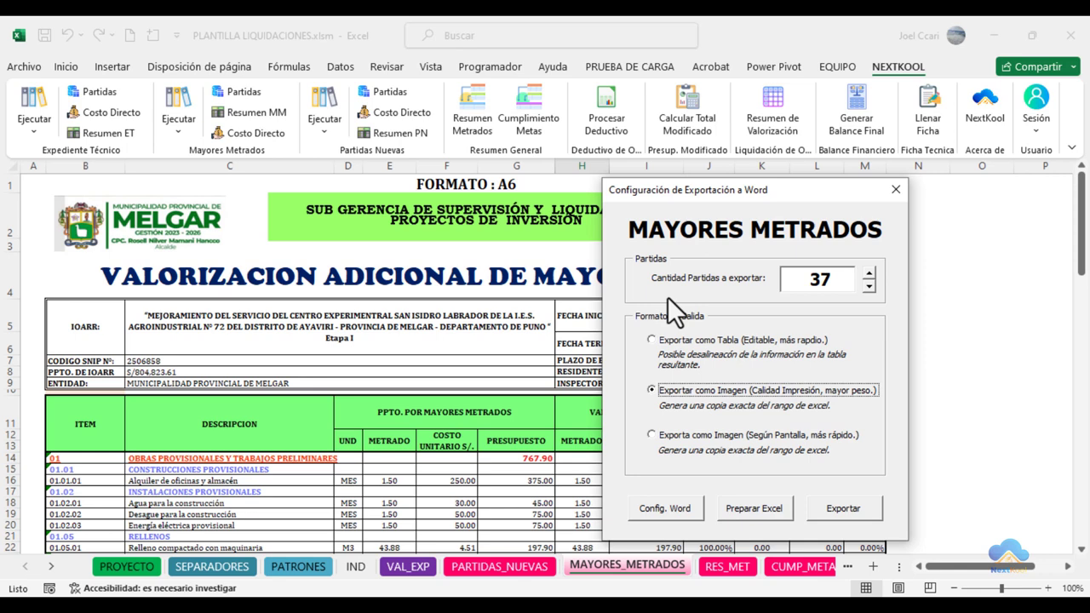
{"action": "left_click_drag", "start_coordinate": [768, 253], "coordinate": [879, 311]}
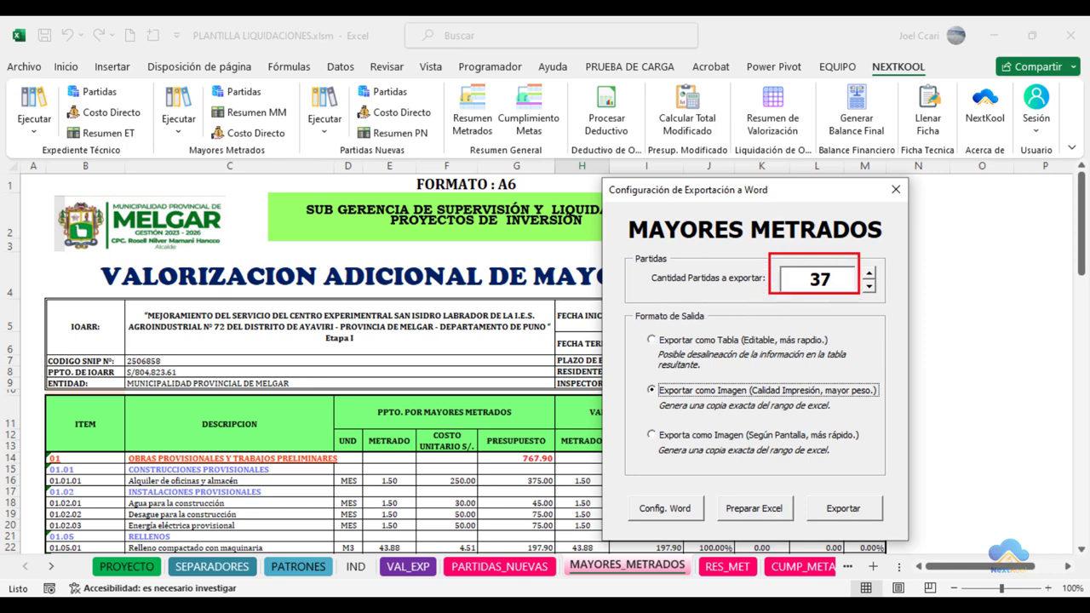
{"action": "key", "text": "Escape"}
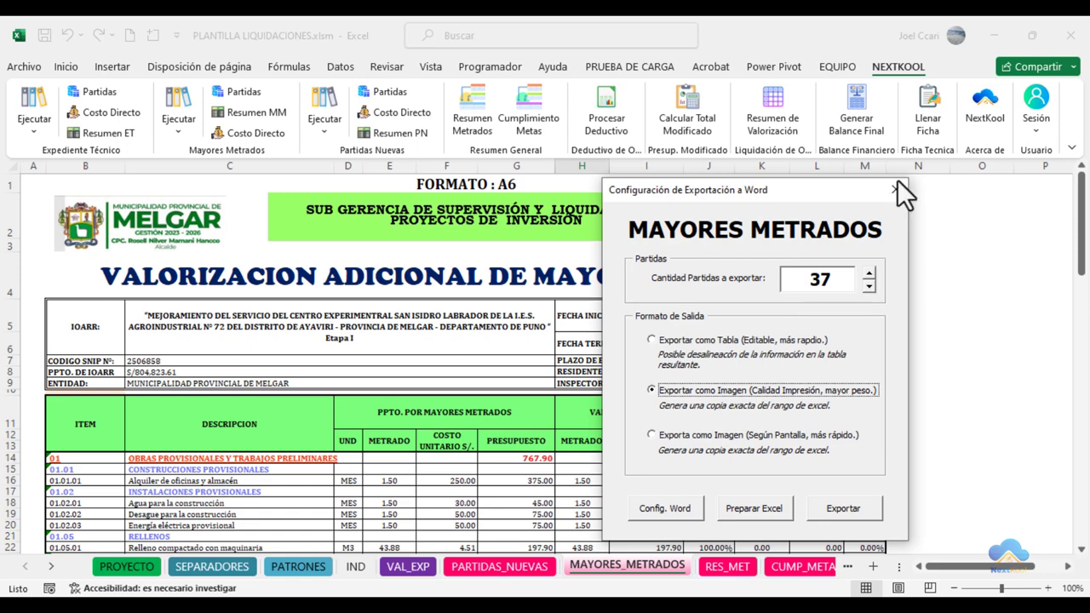
{"action": "left_click", "coordinate": [896, 190]}
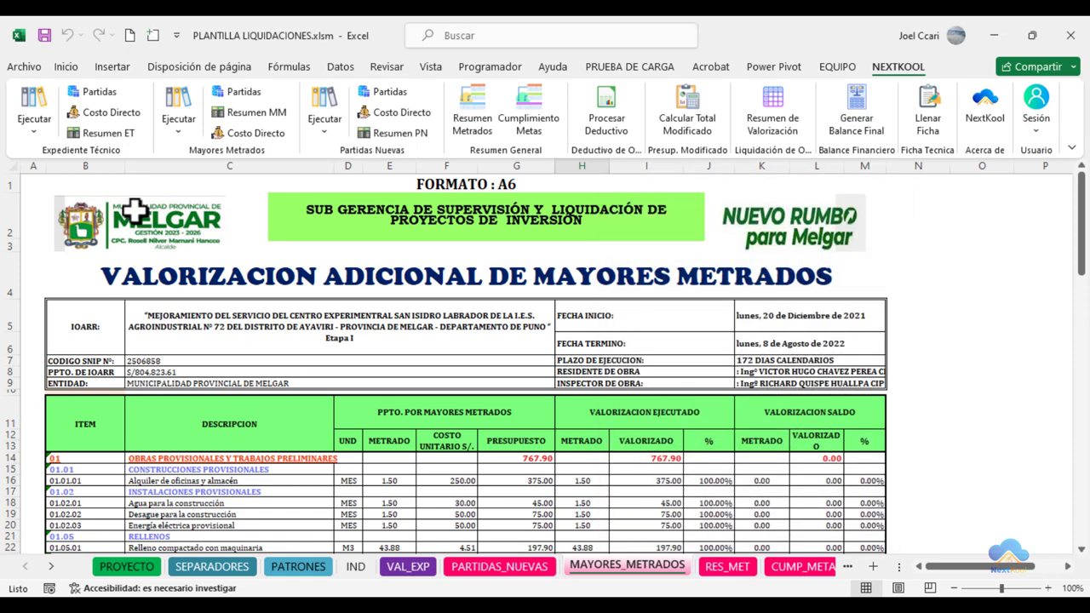
{"action": "left_click", "coordinate": [35, 133]}
{"action": "left_click", "coordinate": [73, 180]}
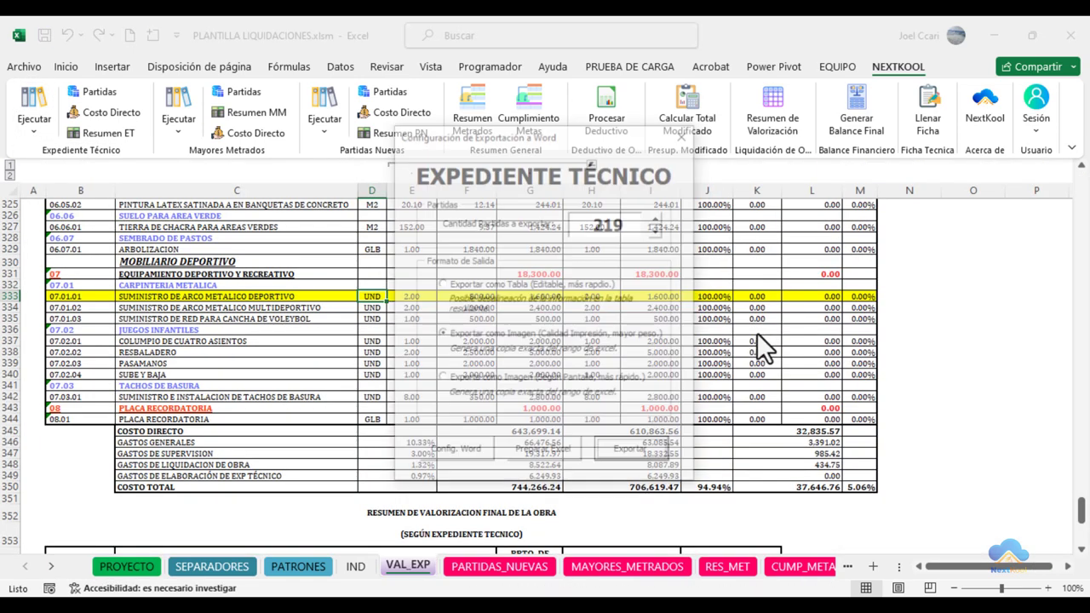
{"action": "key", "text": "ctrl+2"}
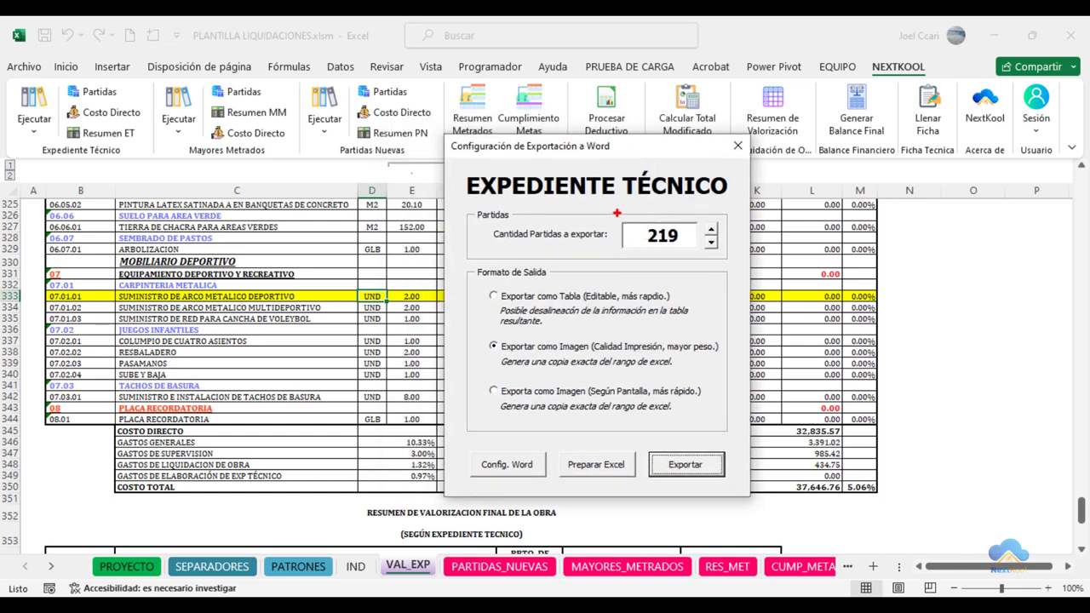
{"action": "left_click_drag", "start_coordinate": [616, 213], "coordinate": [706, 252]}
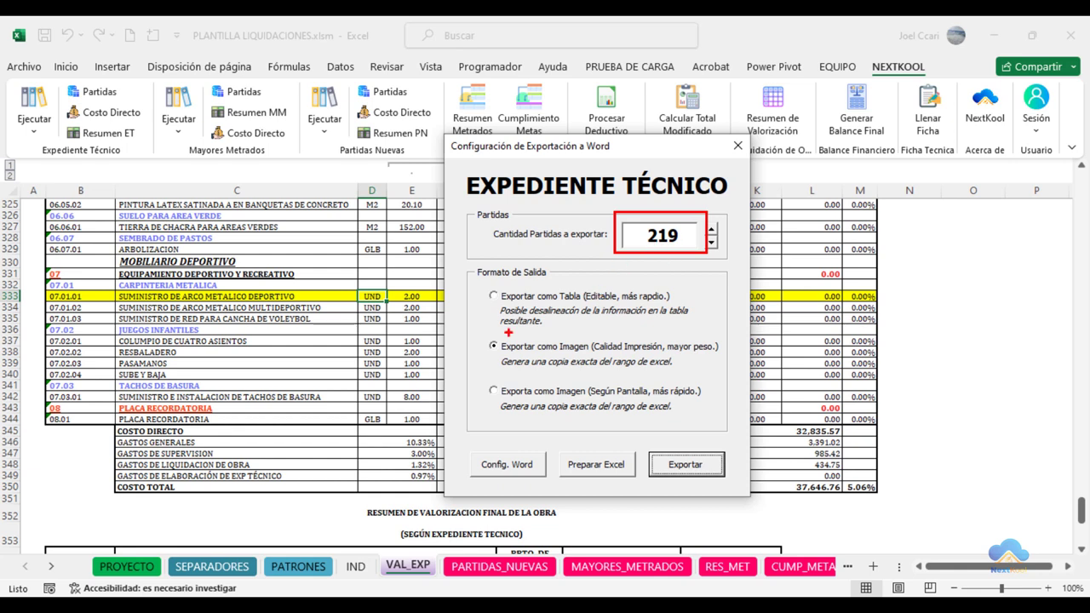
{"action": "left_click_drag", "start_coordinate": [479, 331], "coordinate": [732, 372]}
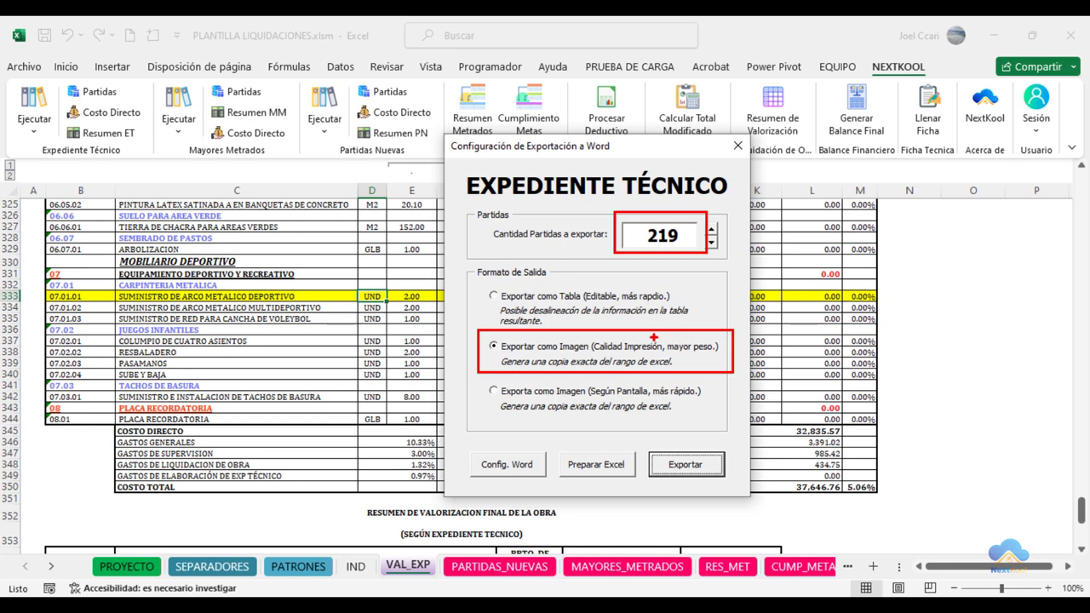
{"action": "mouse_move", "coordinate": [656, 337]}
{"action": "left_mouse_down"}
{"action": "mouse_move", "coordinate": [684, 309]}
{"action": "mouse_move", "coordinate": [717, 307]}
{"action": "left_mouse_up"}
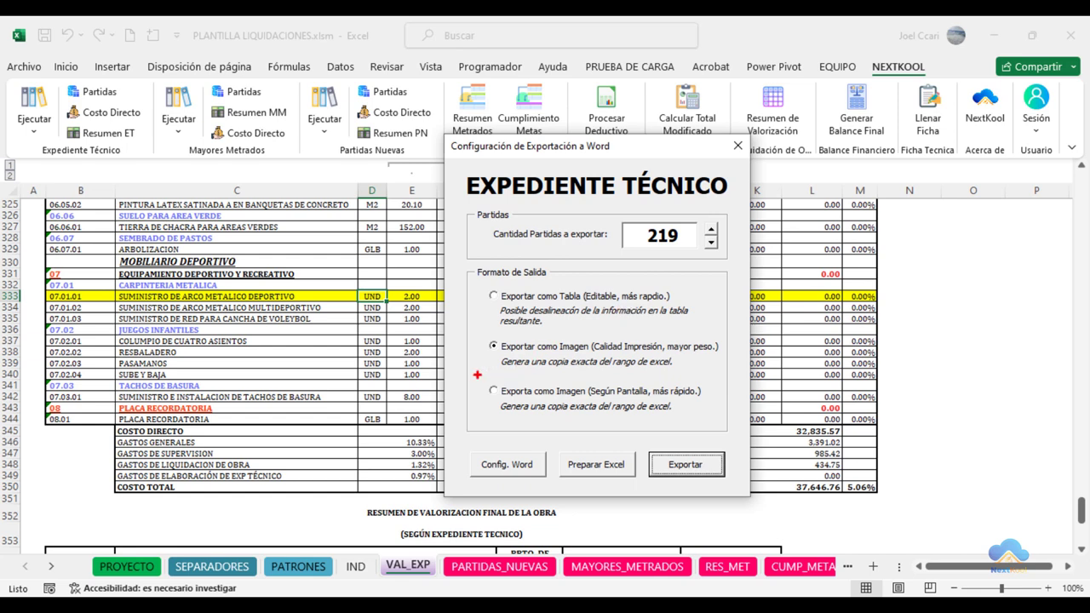
{"action": "left_click_drag", "start_coordinate": [476, 375], "coordinate": [707, 421]}
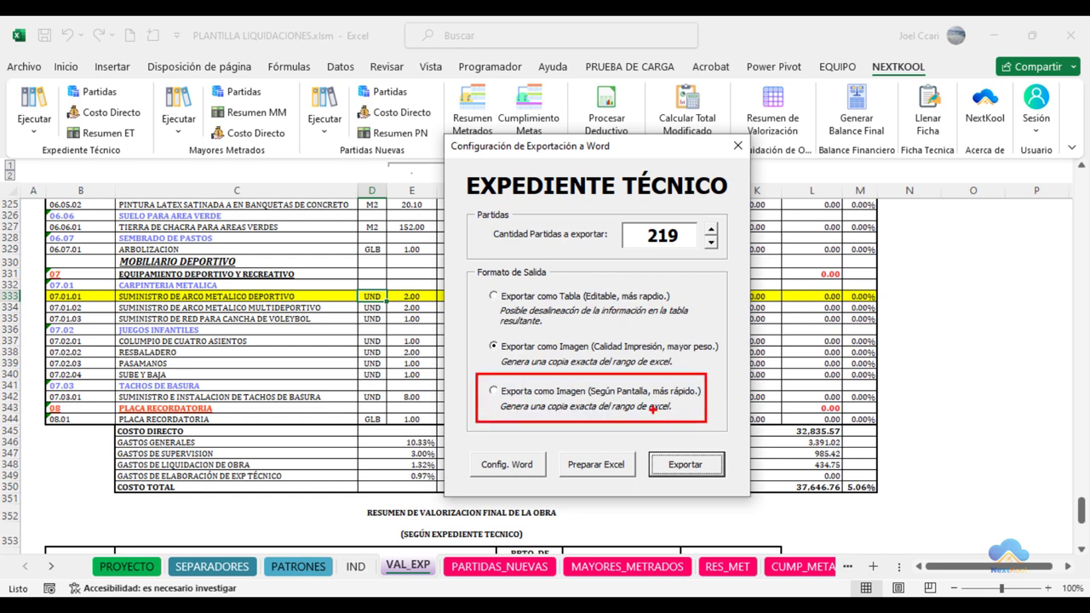
{"action": "left_click_drag", "start_coordinate": [483, 283], "coordinate": [695, 330]}
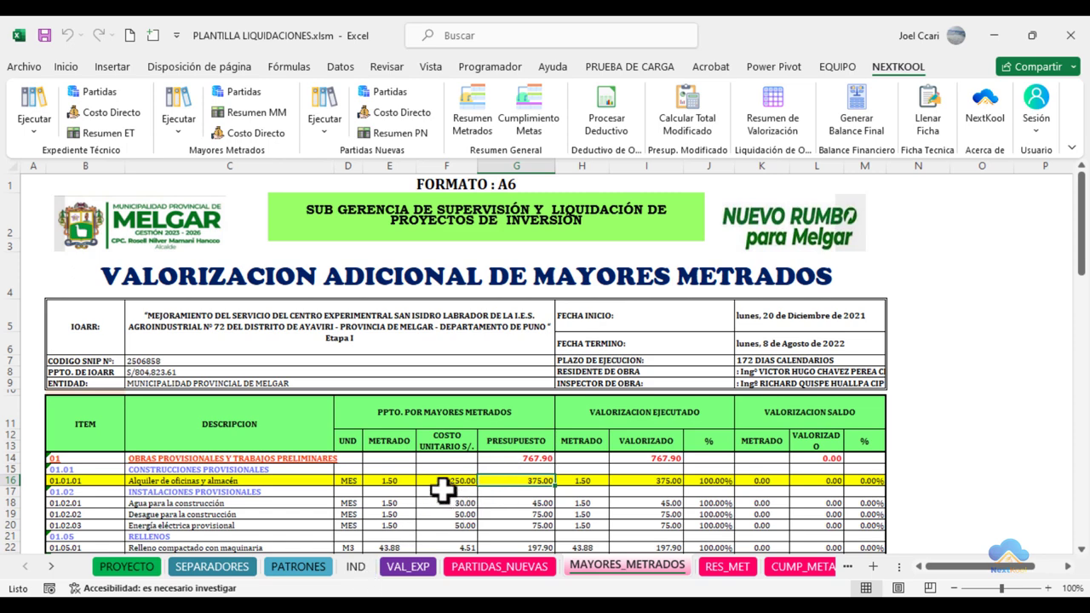
{"action": "left_click", "coordinate": [387, 545]}
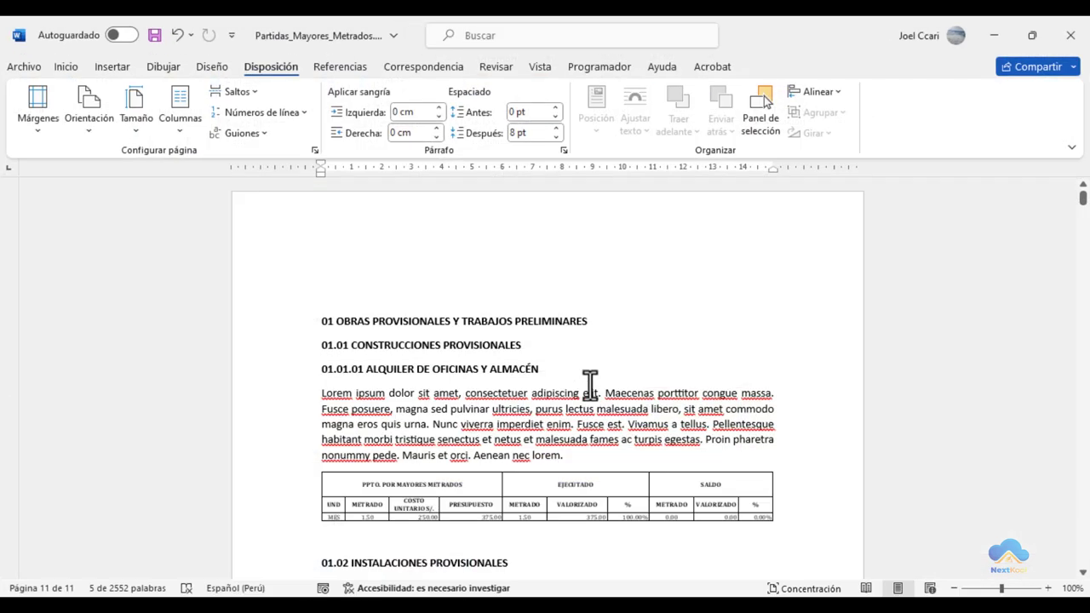
{"action": "left_click", "coordinate": [724, 503]}
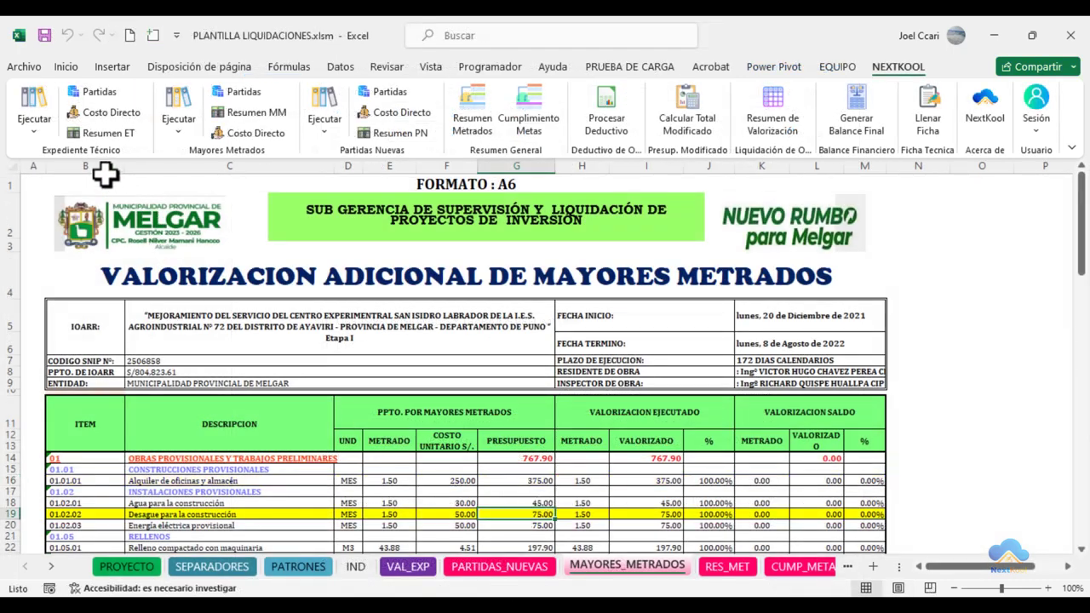
Reconfigure the target Word document with Config. Word so it becomes a blank page.
{"action": "left_click", "coordinate": [178, 130]}
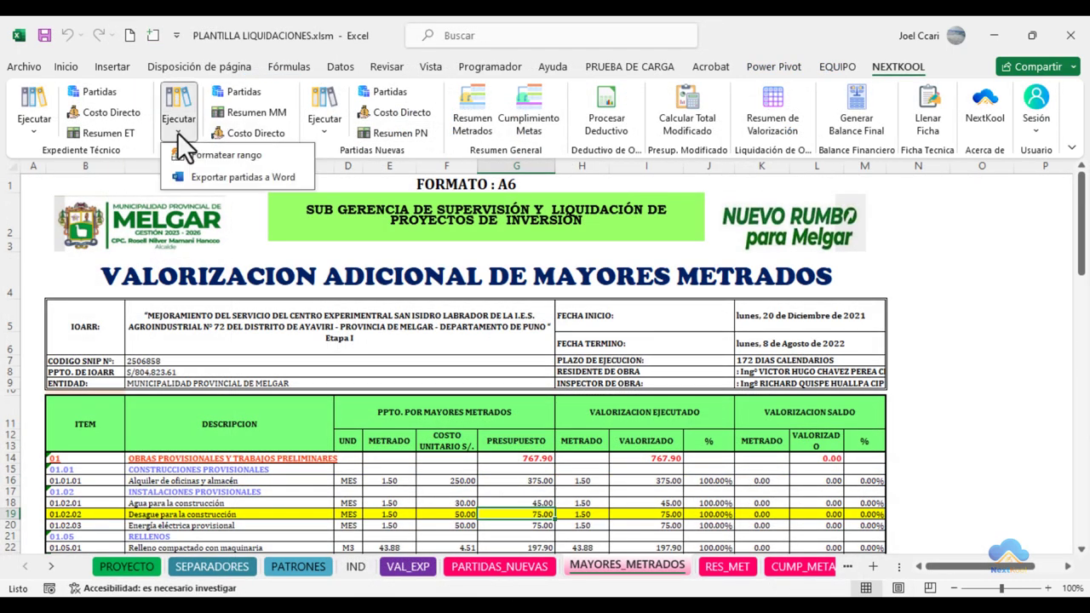
{"action": "left_click", "coordinate": [200, 173]}
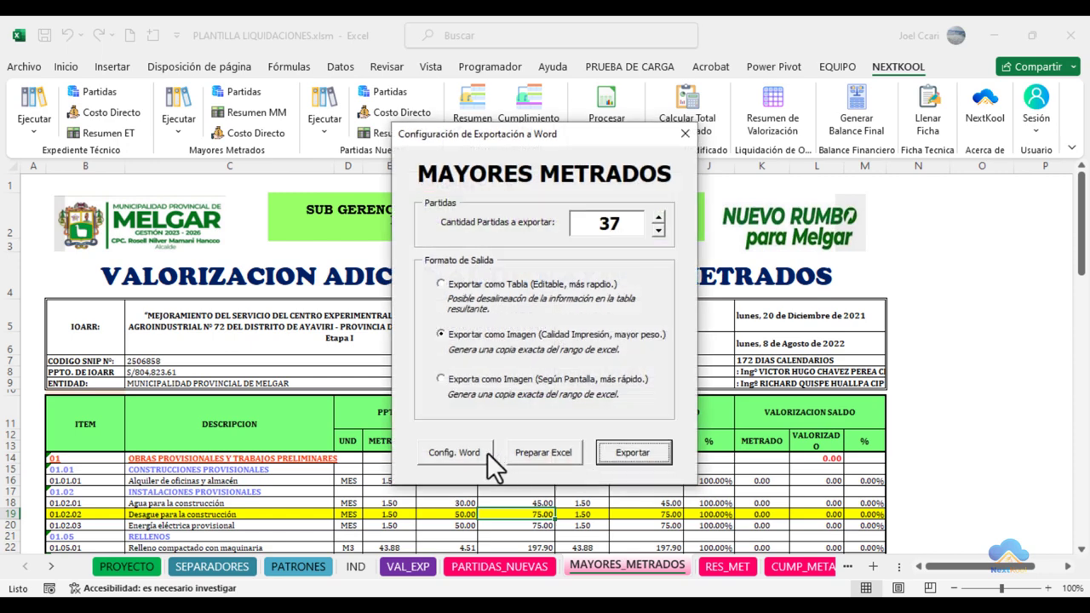
{"action": "left_click", "coordinate": [460, 454]}
{"action": "left_click", "coordinate": [580, 374]}
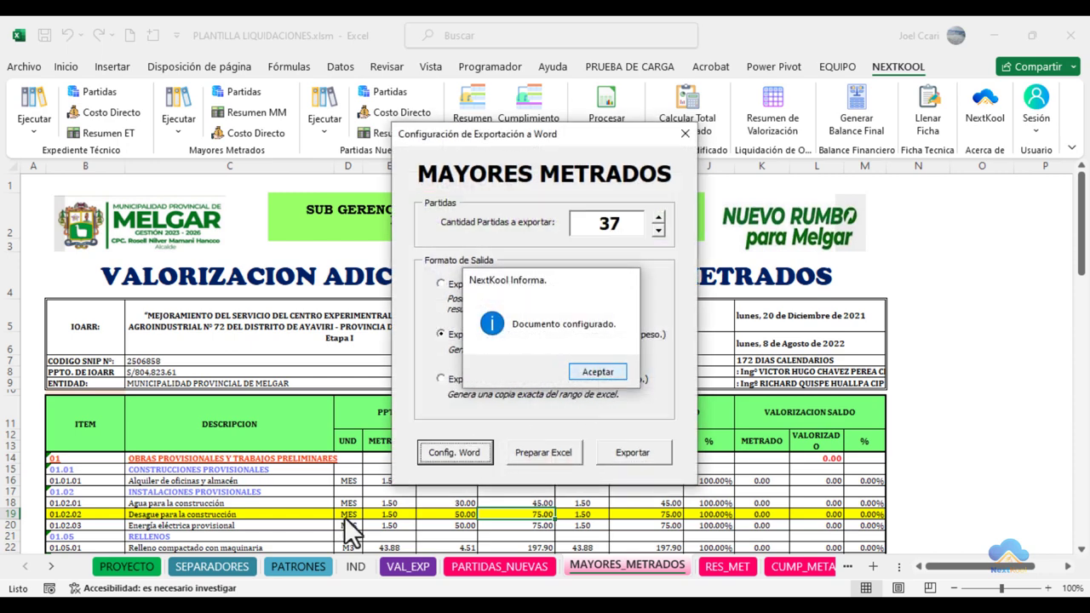
{"action": "left_click", "coordinate": [365, 584]}
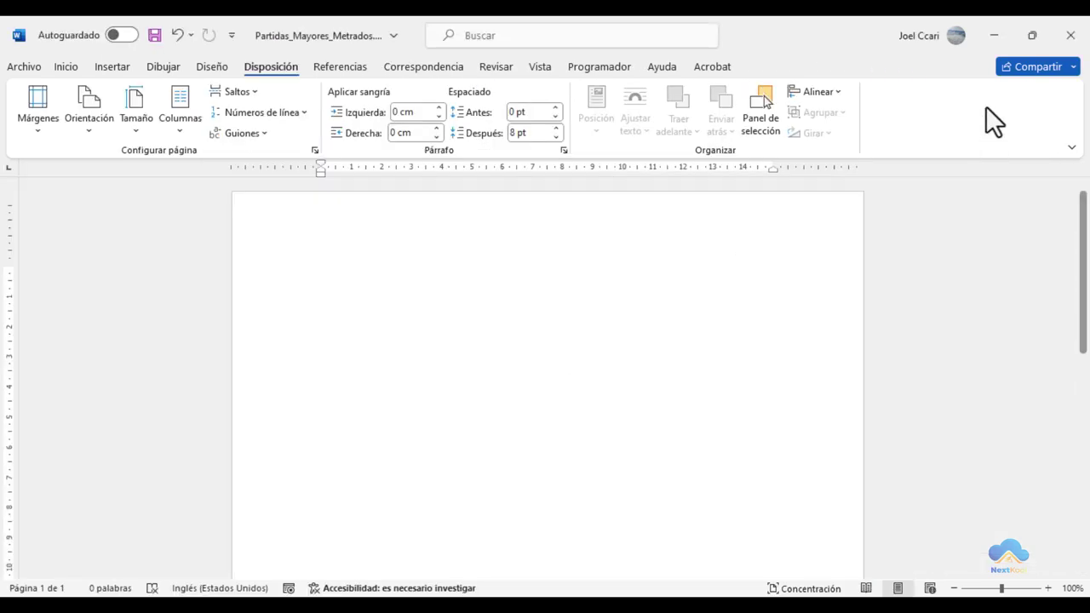
{"action": "left_click", "coordinate": [987, 36]}
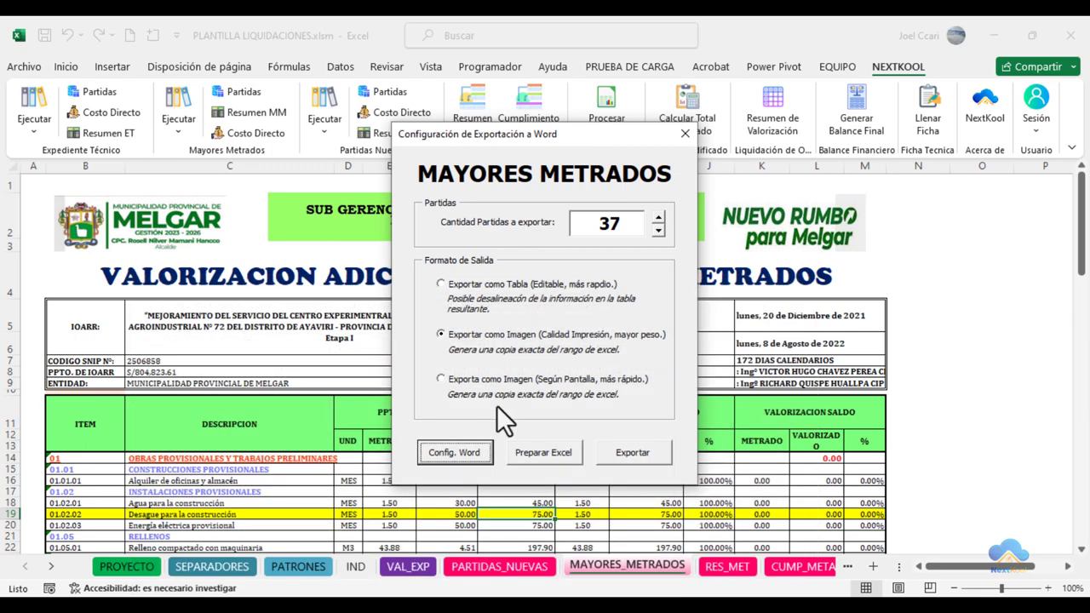
{"action": "left_click", "coordinate": [682, 134]}
Run Preparar Excel on MAYORES_METRADOS, shortening the valuation headers to EJECUTADO and SALDO.
{"action": "left_click", "coordinate": [179, 119]}
{"action": "left_click", "coordinate": [229, 173]}
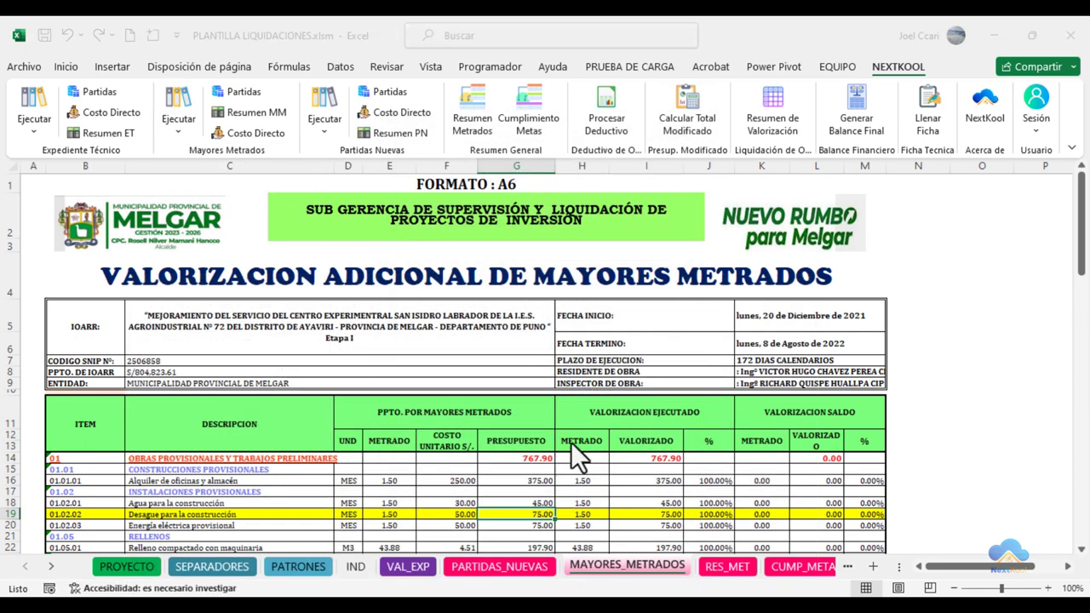
{"action": "left_click", "coordinate": [546, 453]}
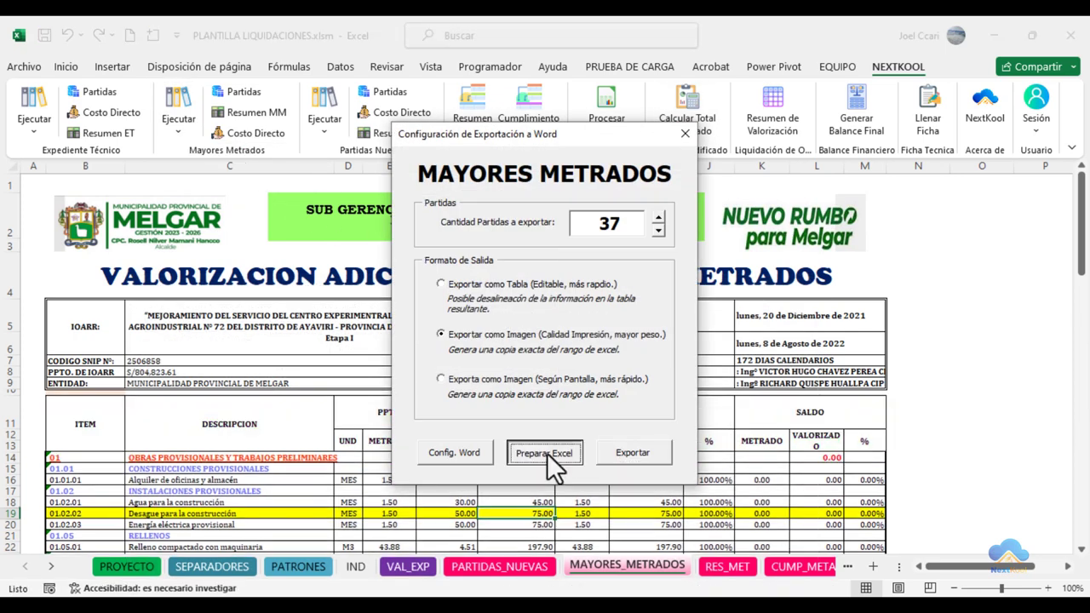
{"action": "left_click", "coordinate": [686, 132]}
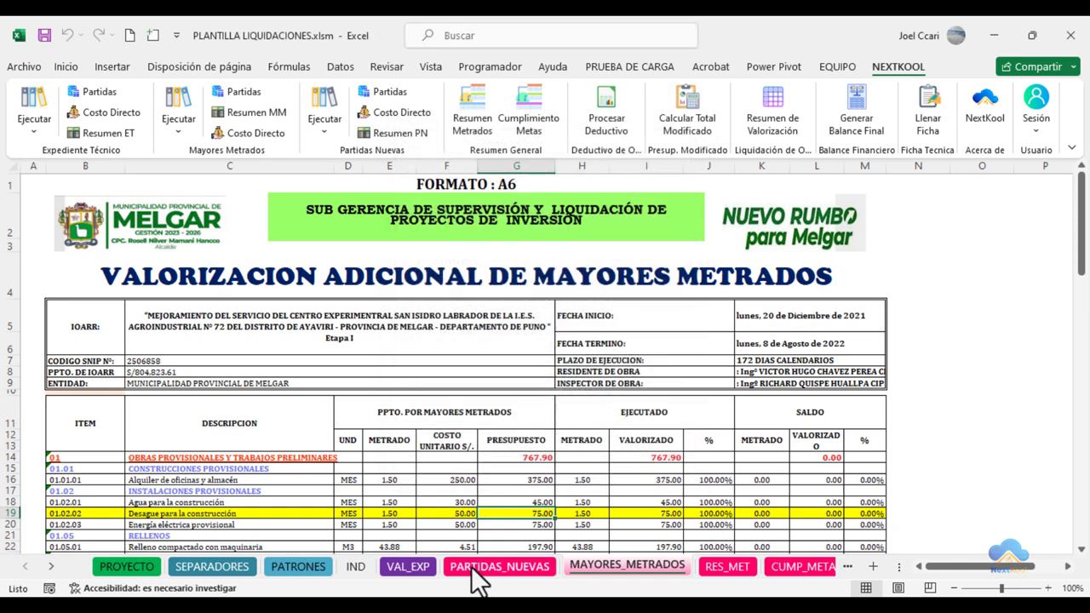
AutoFit columns D to M so headers like COSTO UNITARIO S/. and VALORIZADO fit on one line.
{"action": "left_click", "coordinate": [487, 165]}
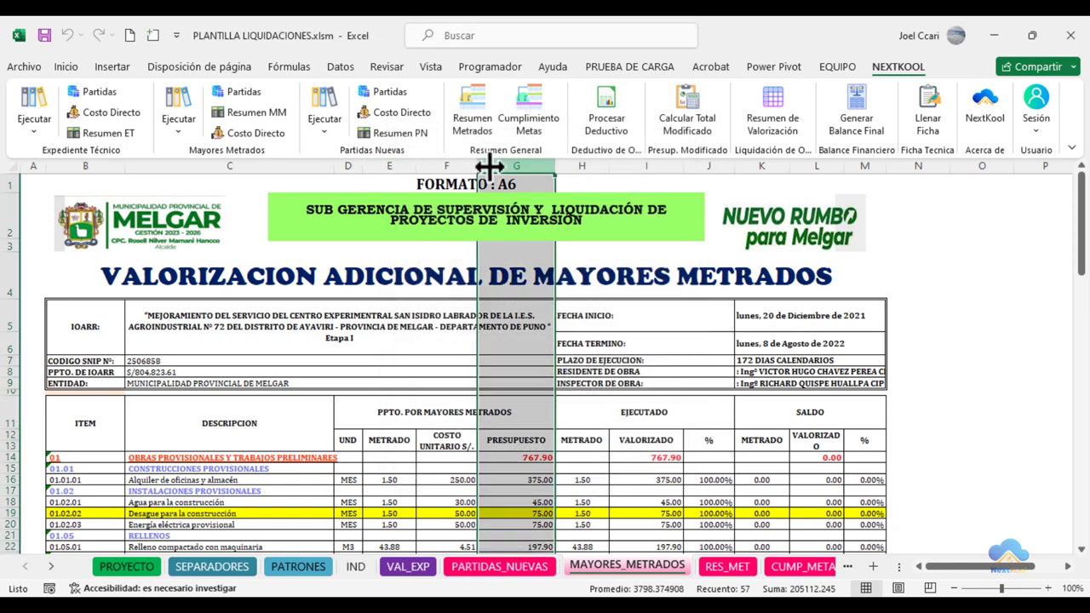
{"action": "left_click_drag", "start_coordinate": [550, 165], "coordinate": [542, 165]}
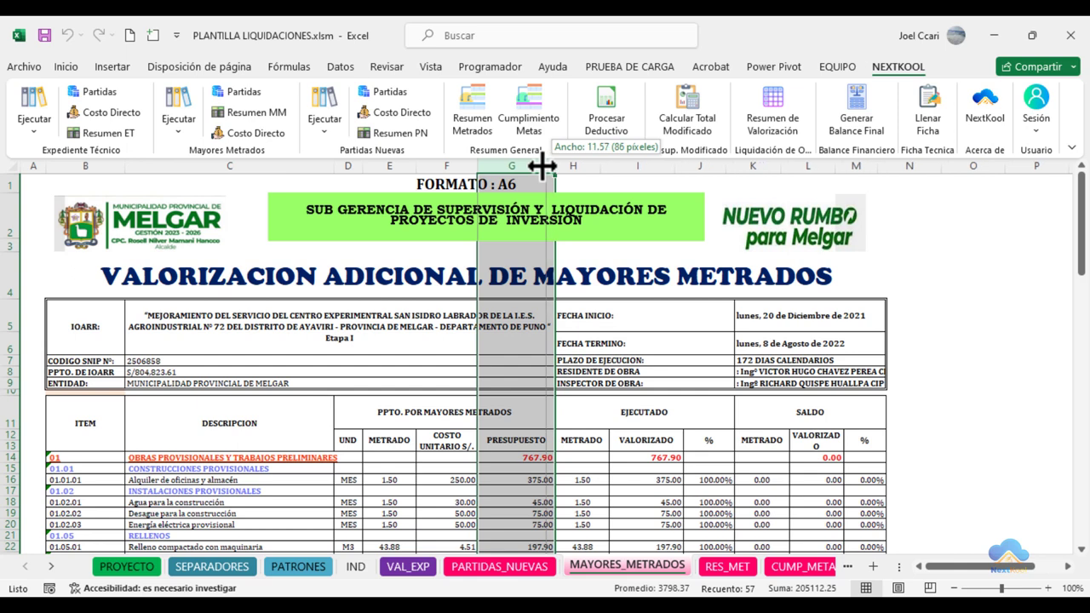
{"action": "left_click", "coordinate": [348, 168]}
{"action": "left_click_drag", "start_coordinate": [348, 168], "coordinate": [805, 168]}
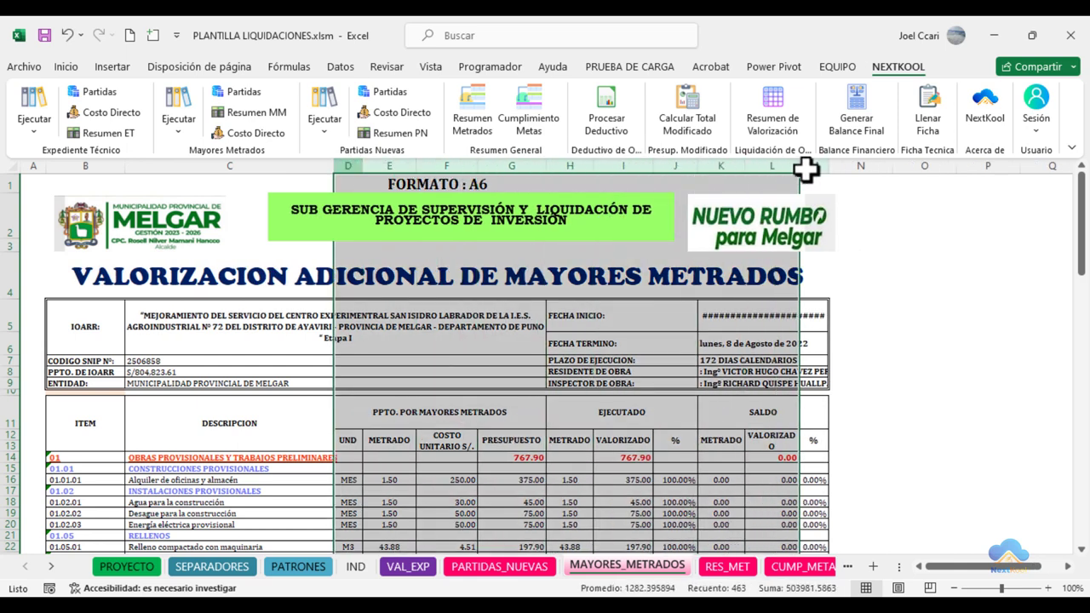
{"action": "double_click", "coordinate": [745, 170]}
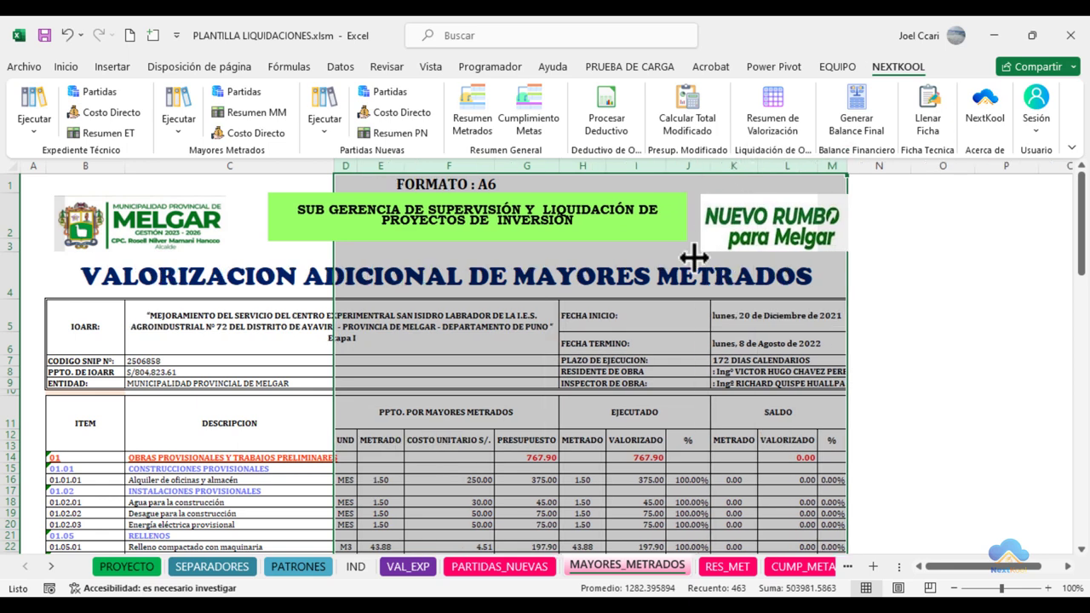
{"action": "left_click", "coordinate": [572, 466]}
{"action": "left_click", "coordinate": [587, 502]}
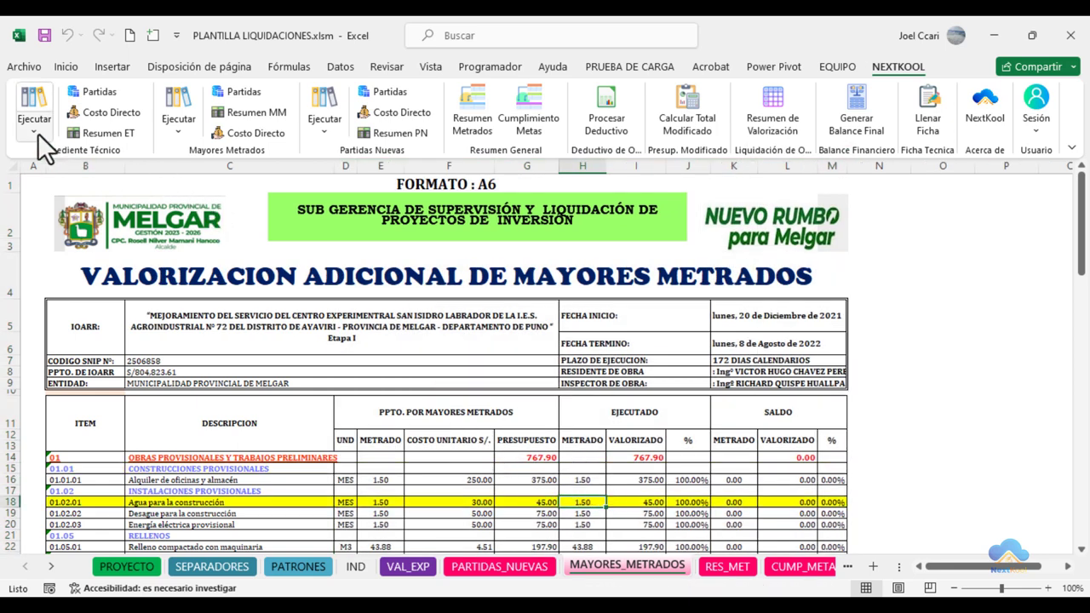
Export the 37 Mayores Metrados partidas to Word as editable tables and dismiss the success message.
{"action": "left_click", "coordinate": [182, 131]}
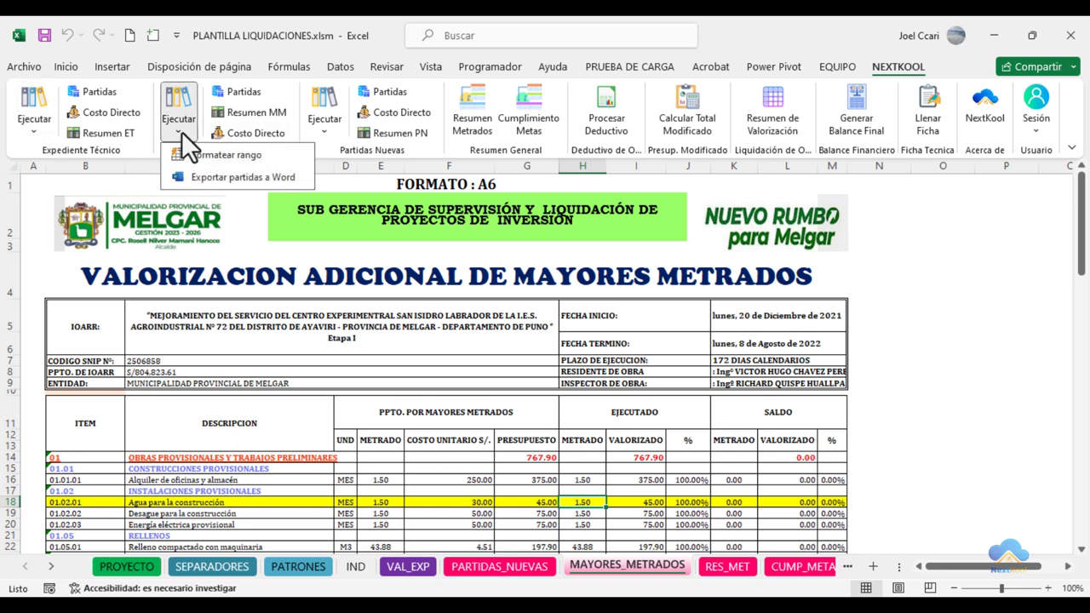
{"action": "left_click", "coordinate": [227, 178]}
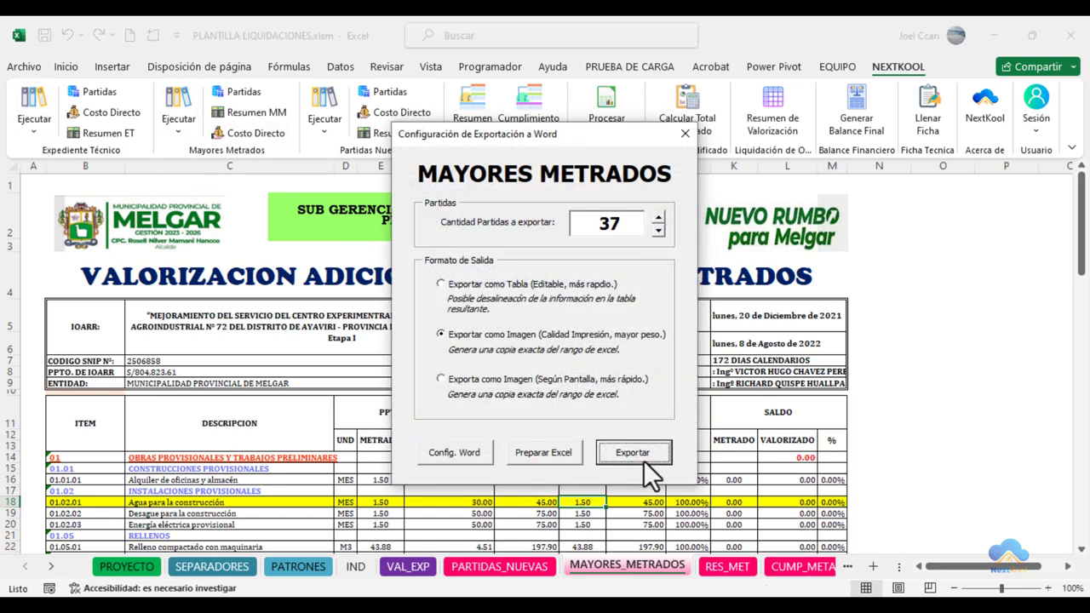
{"action": "left_click", "coordinate": [511, 284]}
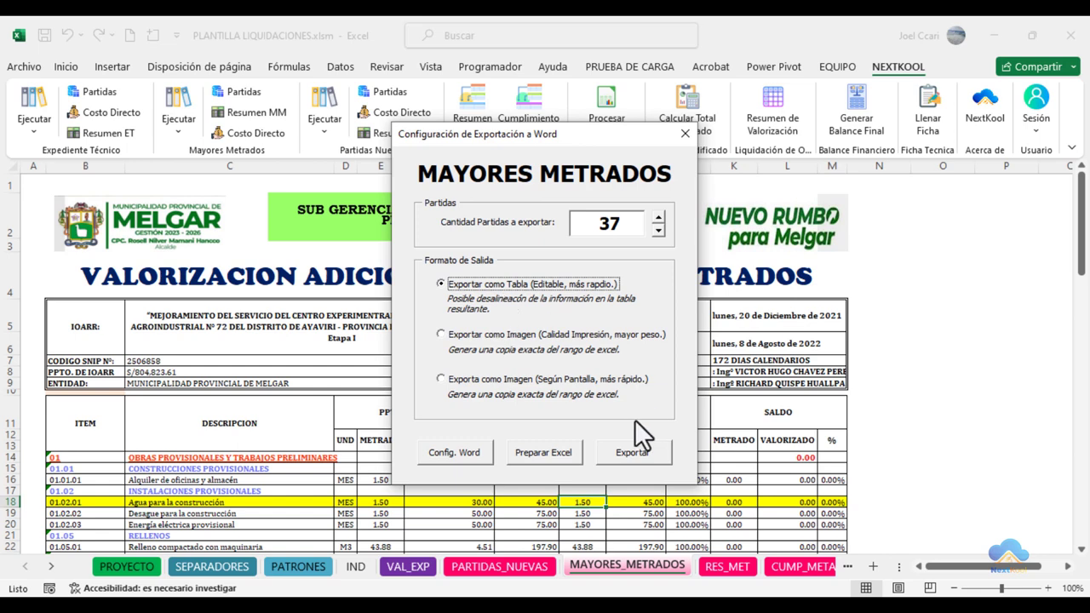
{"action": "left_click", "coordinate": [632, 449]}
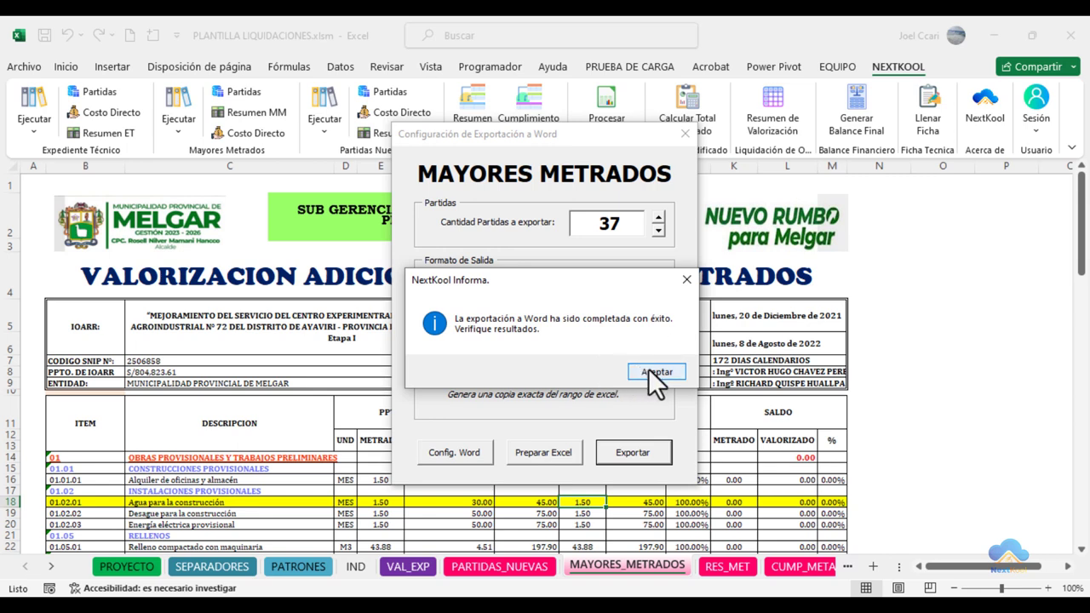
{"action": "left_click", "coordinate": [651, 372]}
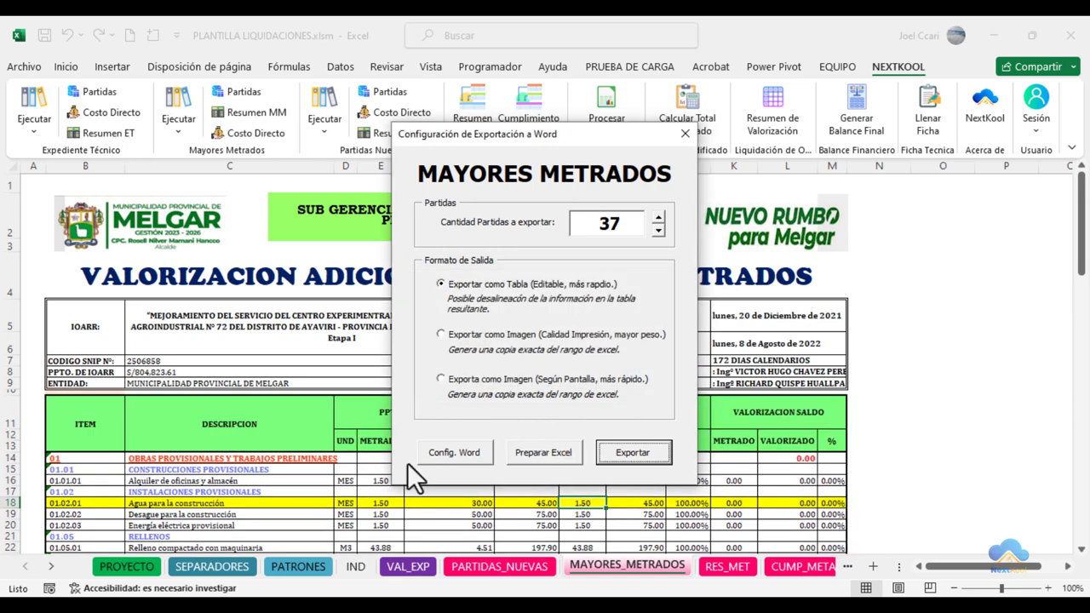
Scroll through the 14-page Partidas_Mayores_Metrados document, checking each partida's heading, description and table.
{"action": "left_click", "coordinate": [378, 575]}
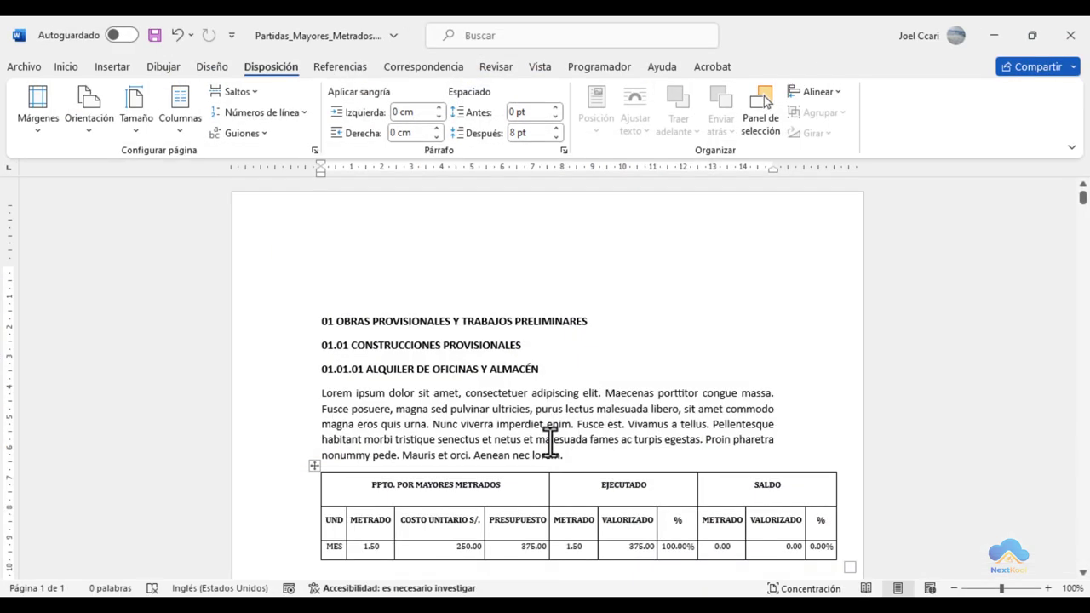
{"action": "scroll", "coordinate": [681, 426], "scroll_direction": "down", "scroll_amount": 2}
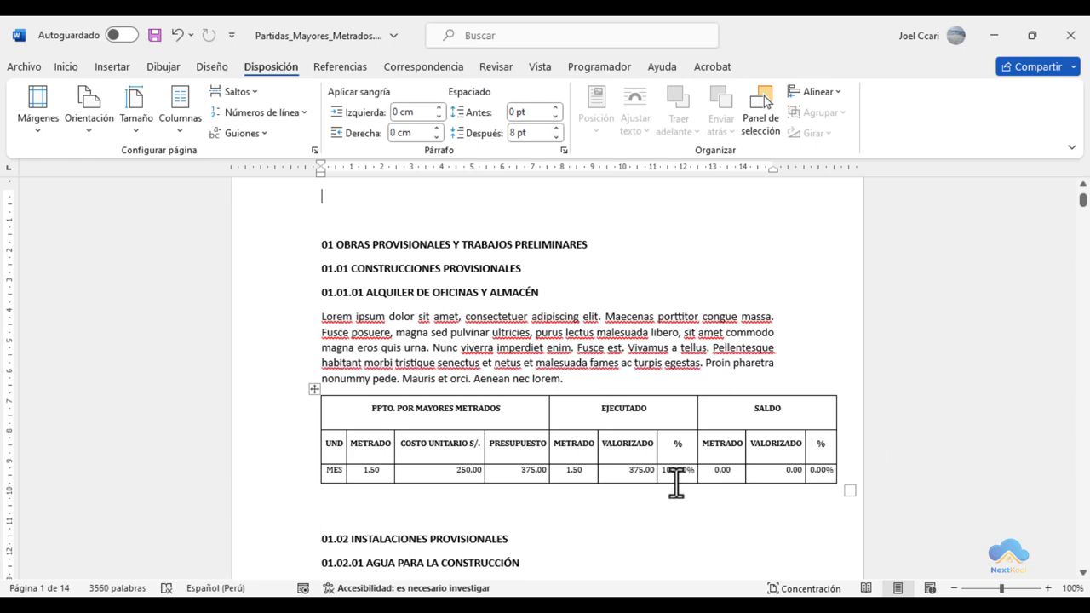
{"action": "scroll", "coordinate": [676, 482], "scroll_direction": "down", "scroll_amount": 3}
{"action": "scroll", "coordinate": [675, 483], "scroll_direction": "down", "scroll_amount": 2}
{"action": "scroll", "coordinate": [676, 484], "scroll_direction": "down", "scroll_amount": 1}
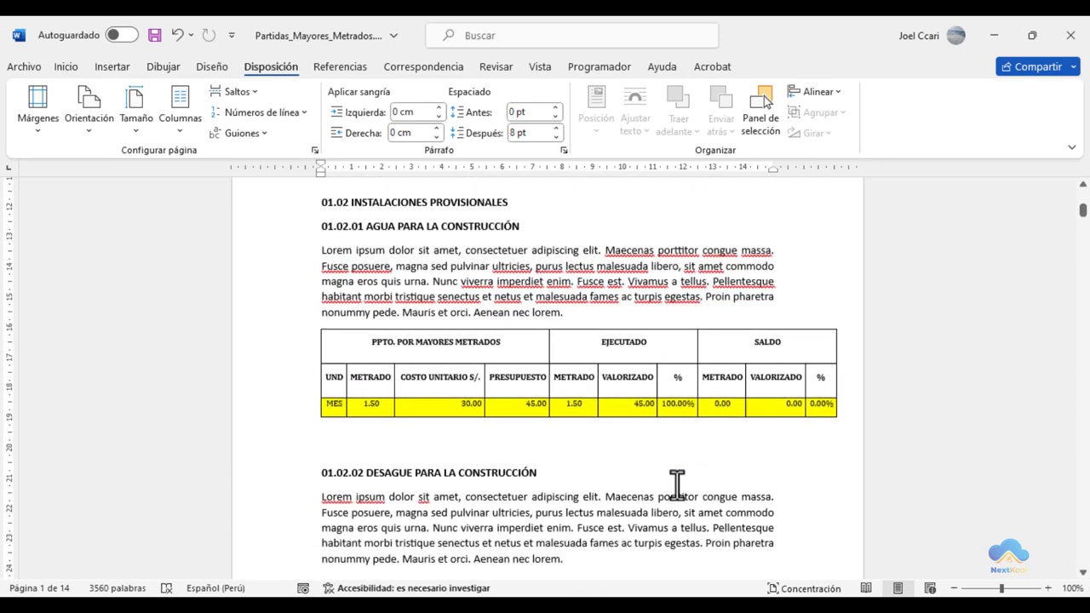
{"action": "scroll", "coordinate": [677, 485], "scroll_direction": "down", "scroll_amount": 3}
{"action": "scroll", "coordinate": [677, 481], "scroll_direction": "down", "scroll_amount": 3}
{"action": "scroll", "coordinate": [679, 479], "scroll_direction": "down", "scroll_amount": 1}
{"action": "scroll", "coordinate": [707, 443], "scroll_direction": "down", "scroll_amount": 3}
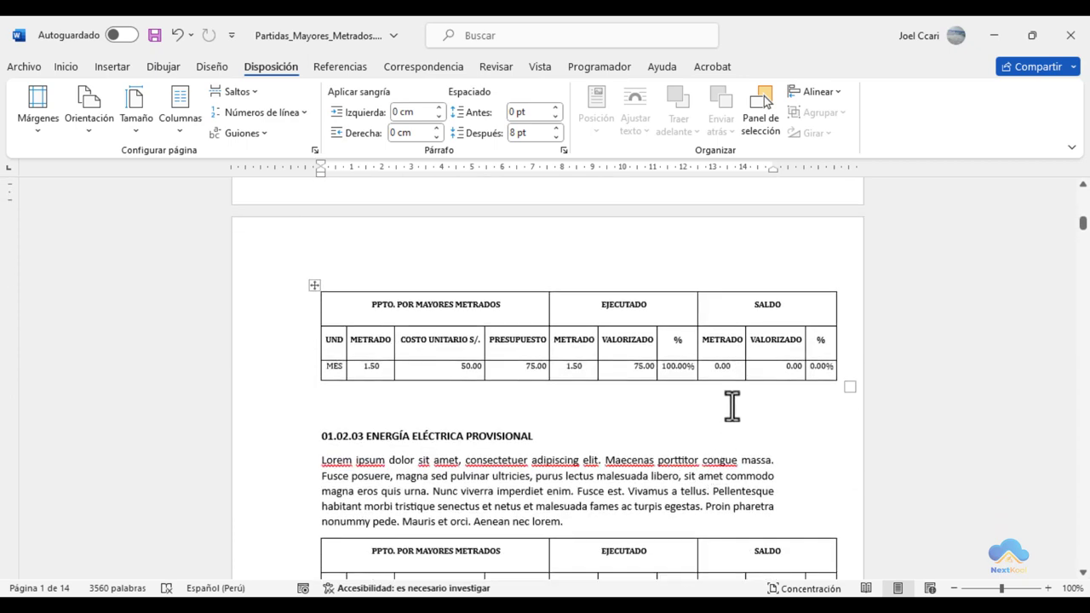
{"action": "scroll", "coordinate": [693, 464], "scroll_direction": "down", "scroll_amount": 3}
{"action": "scroll", "coordinate": [688, 483], "scroll_direction": "down", "scroll_amount": 1}
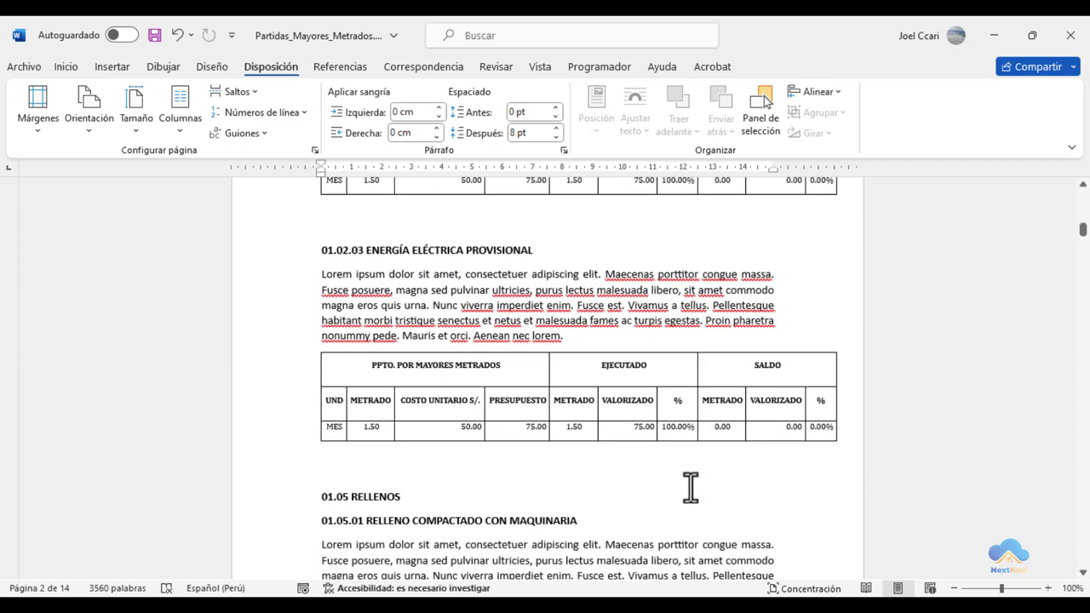
{"action": "scroll", "coordinate": [681, 487], "scroll_direction": "down", "scroll_amount": 1}
{"action": "scroll", "coordinate": [672, 493], "scroll_direction": "down", "scroll_amount": 2}
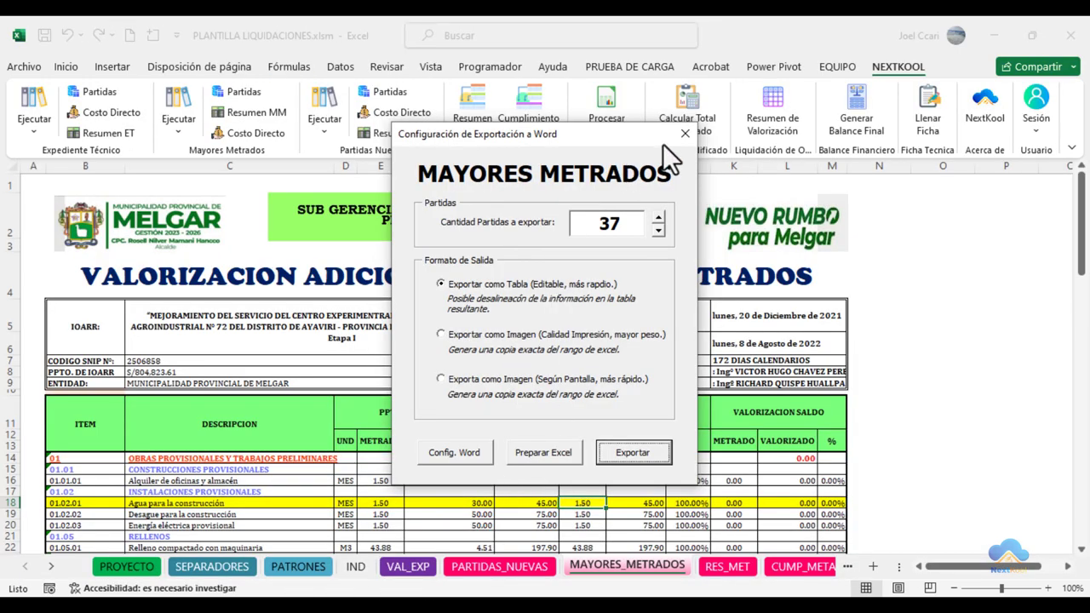
Close the Mayores Metrados settings and open the Expediente Técnico Word export settings for 219 partidas.
{"action": "left_click", "coordinate": [685, 135]}
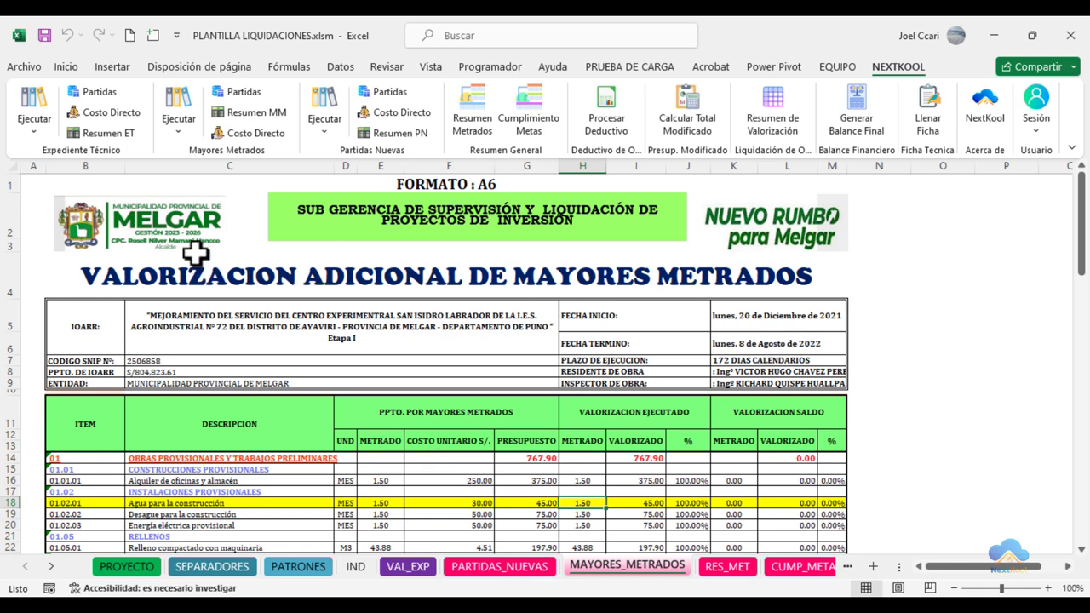
{"action": "left_click_drag", "start_coordinate": [119, 154], "coordinate": [141, 165]}
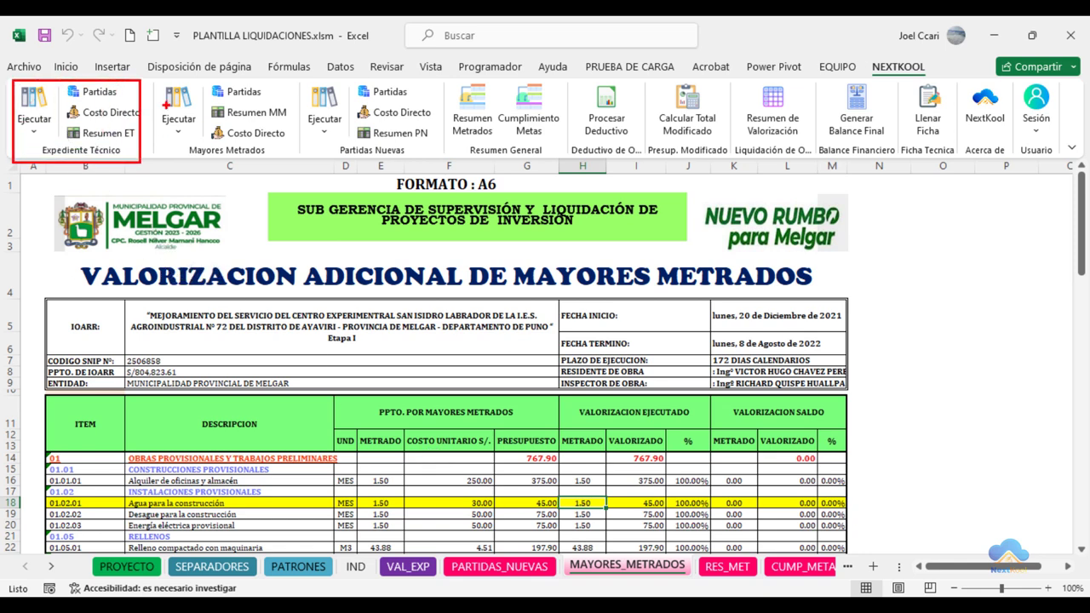
{"action": "left_click_drag", "start_coordinate": [153, 84], "coordinate": [245, 166]}
{"action": "left_click_drag", "start_coordinate": [298, 79], "coordinate": [446, 162]}
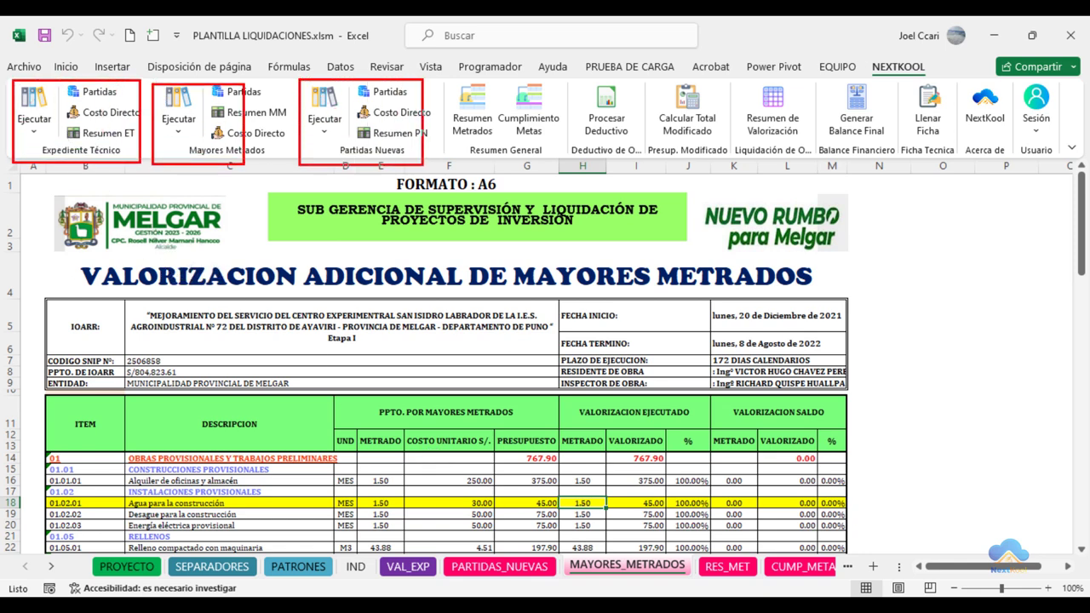
{"action": "key", "text": "Escape"}
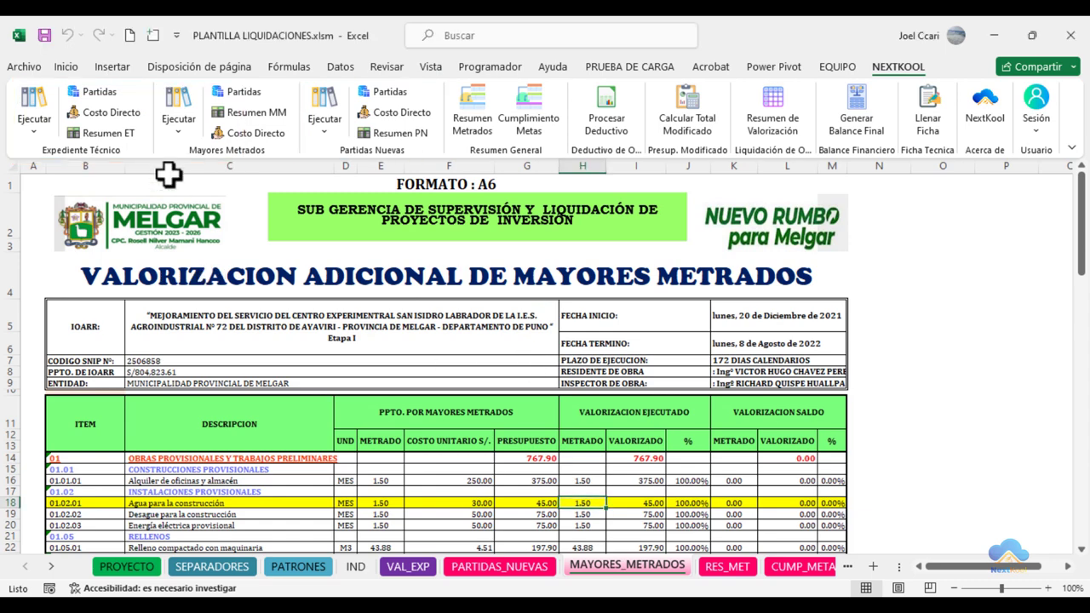
{"action": "left_click", "coordinate": [33, 130]}
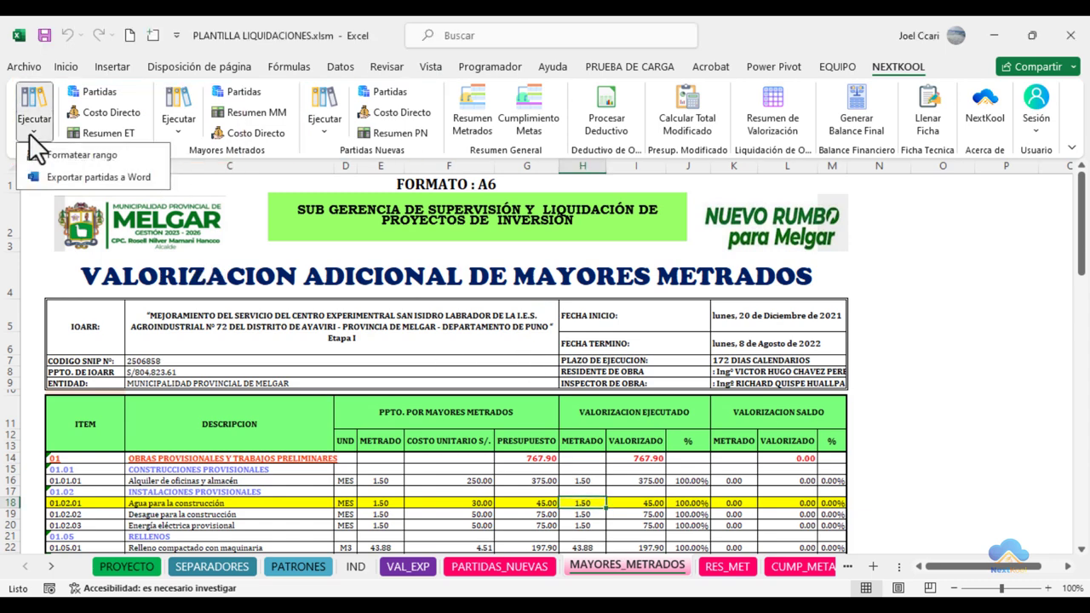
{"action": "left_click", "coordinate": [78, 176]}
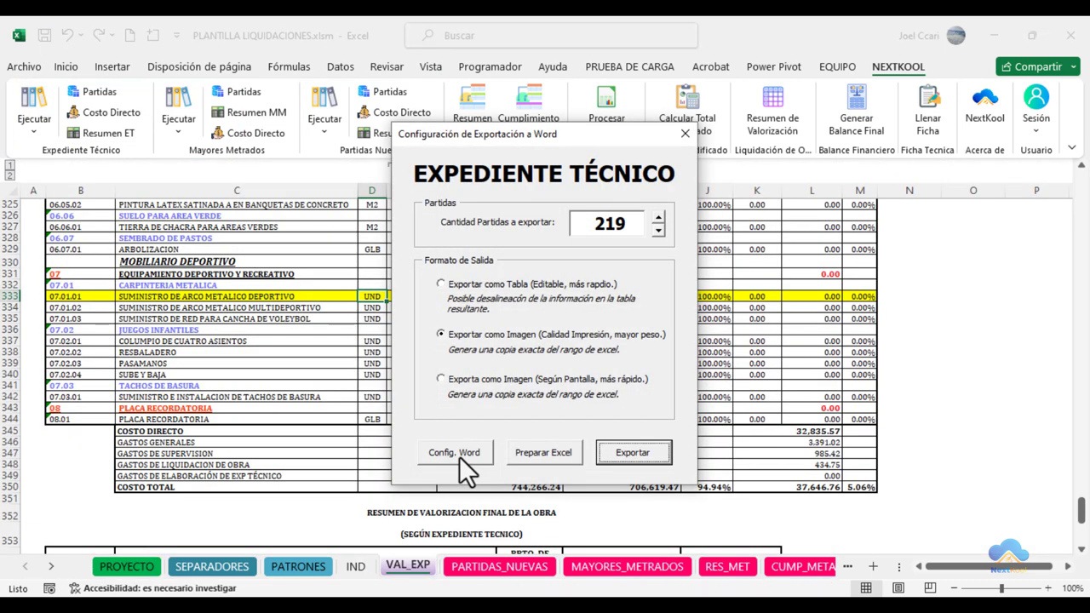
Configure the PartidasValExp.docx Word document with Config. Word and acknowledge the confirmation.
{"action": "left_click", "coordinate": [459, 456]}
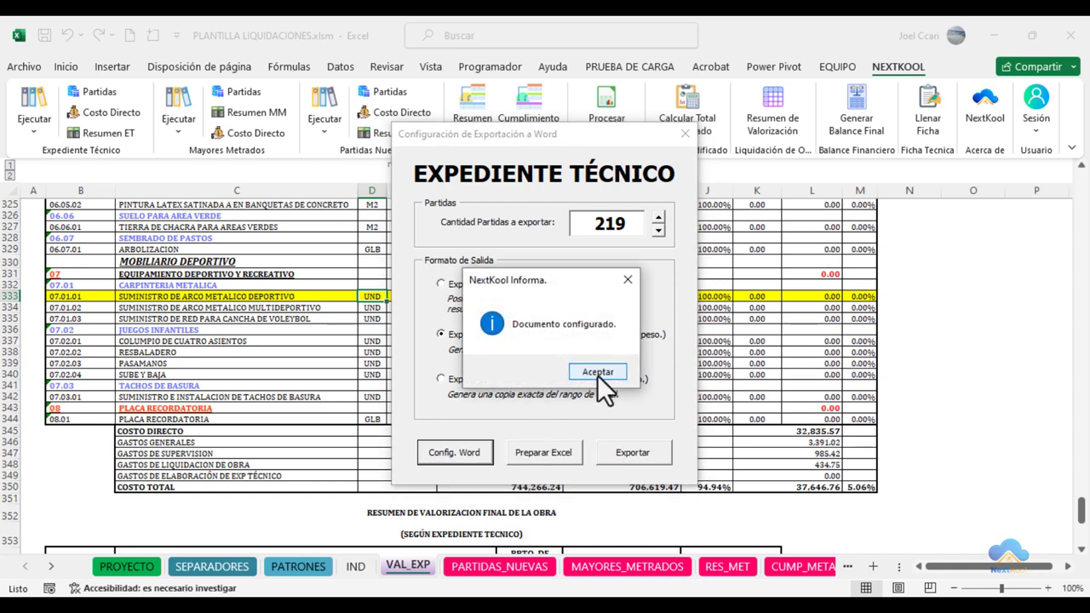
{"action": "left_click", "coordinate": [598, 373]}
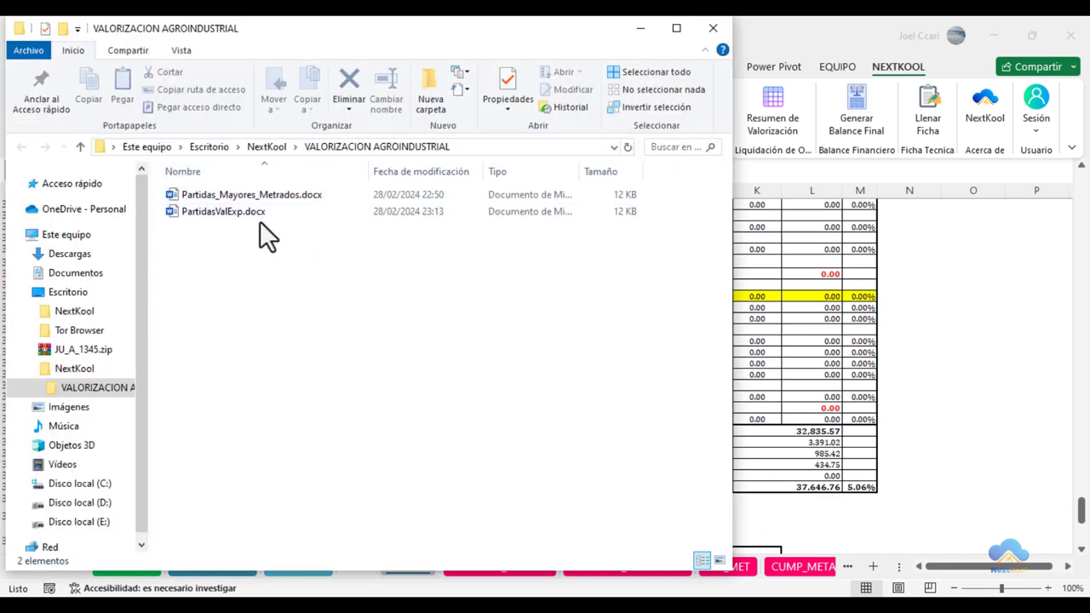
Select PartidasValExp.docx and then Partidas_Mayores_Metrados.docx in the VALORIZACION AGROINDUSTRIAL folder.
{"action": "left_click", "coordinate": [203, 215]}
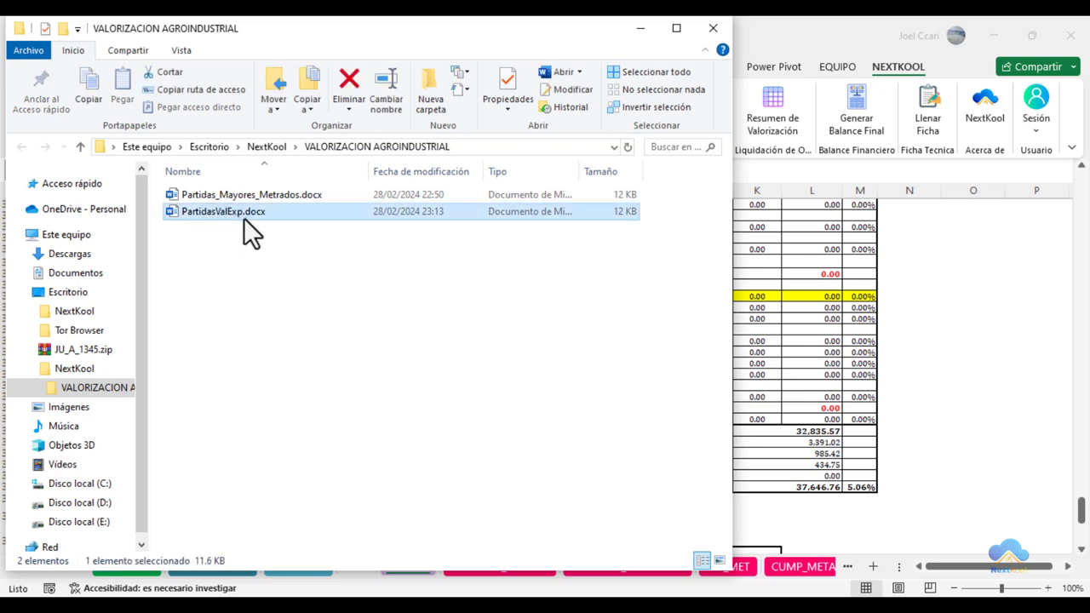
{"action": "left_click", "coordinate": [267, 199]}
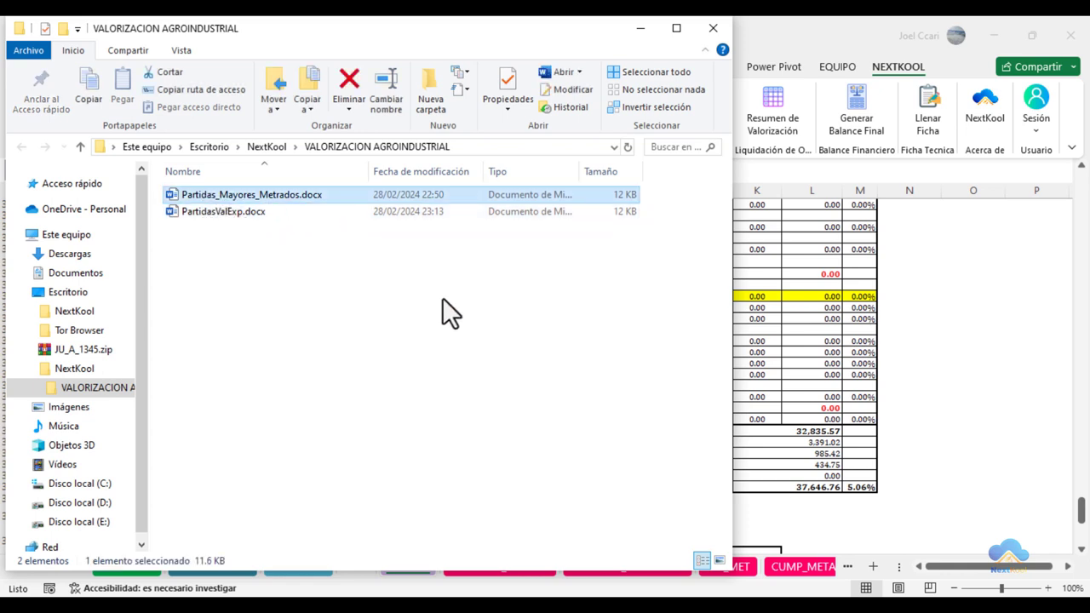